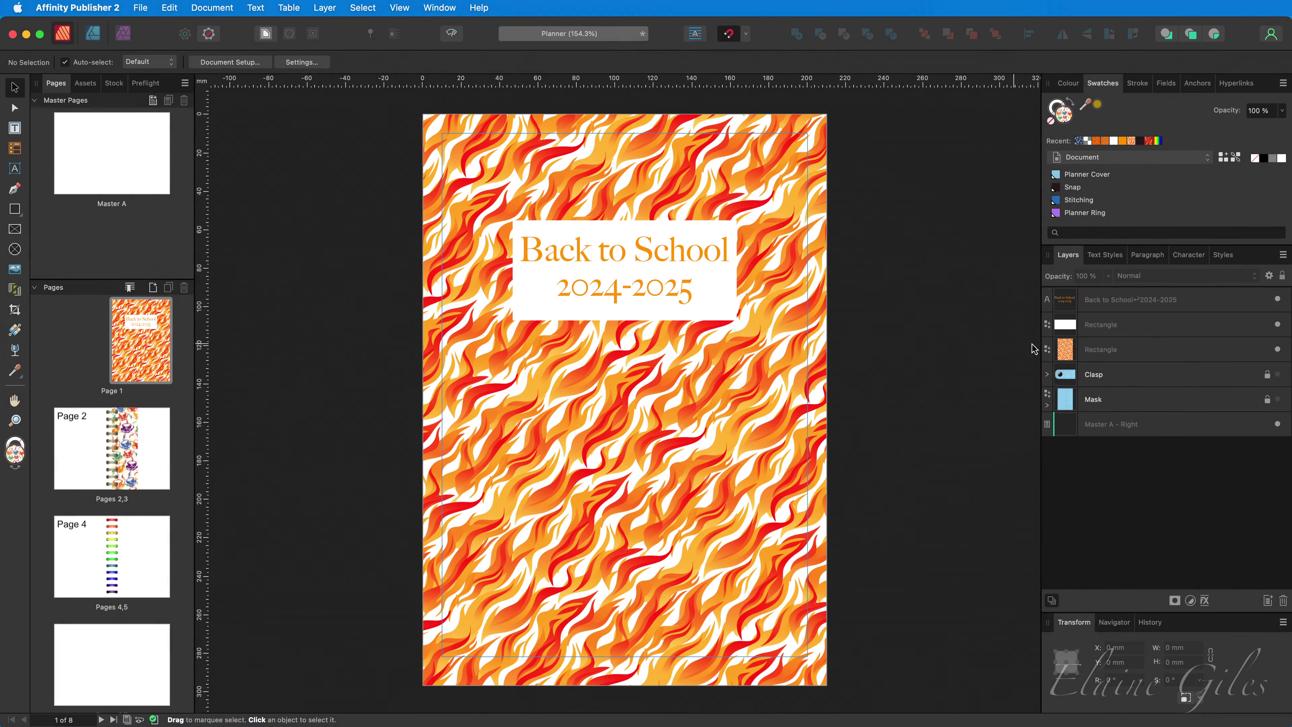
- Hide the Back to School text and both Rectangle layers, and show the Clasp and Mask layers
{"action": "left_click", "coordinate": [1278, 300]}
{"action": "left_click", "coordinate": [1278, 325]}
{"action": "left_click", "coordinate": [1278, 349]}
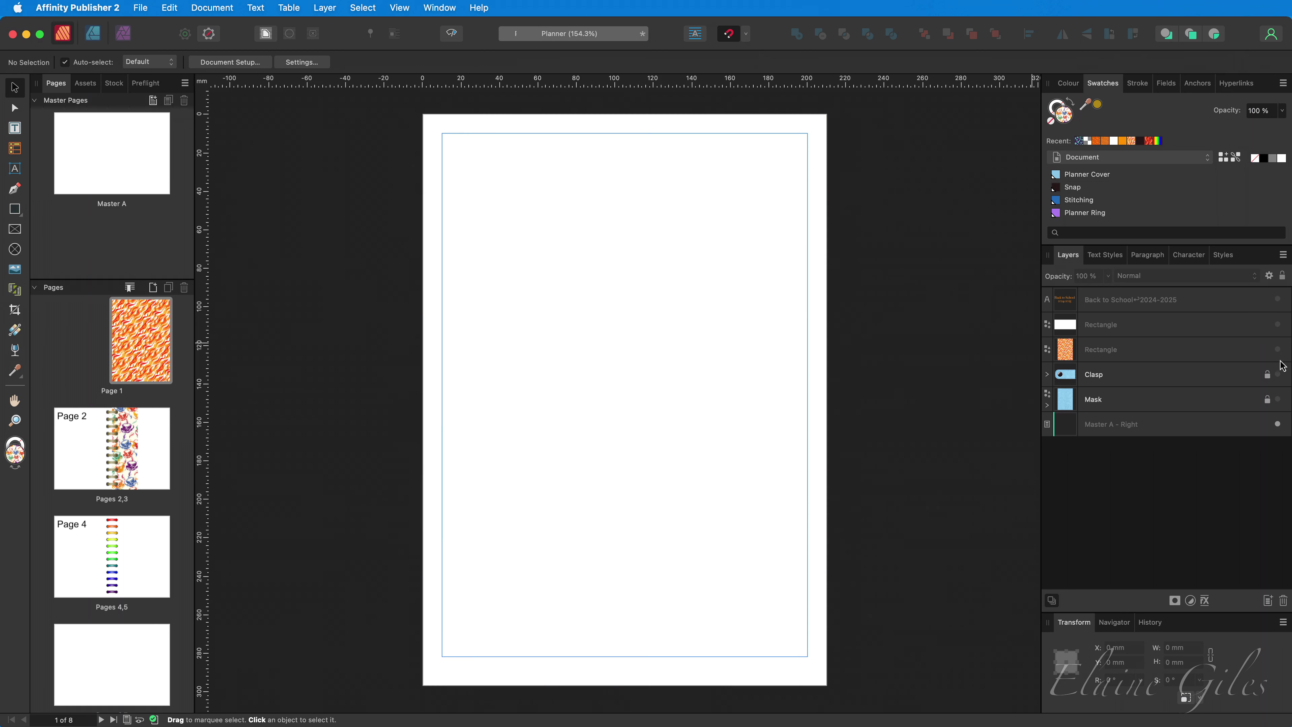
{"action": "left_click", "coordinate": [1278, 374]}
{"action": "left_click", "coordinate": [1278, 399]}
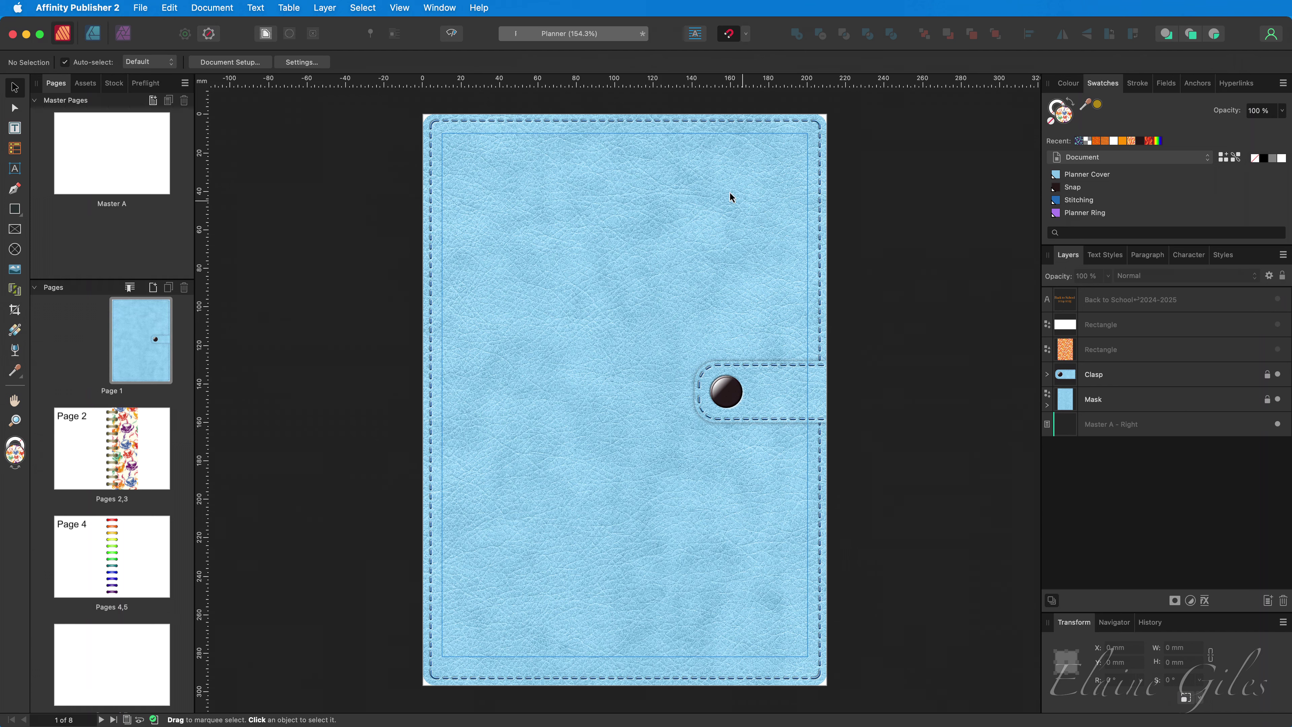
{"action": "scroll", "coordinate": [614, 164], "scroll_direction": "up", "scroll_amount": 3}
{"action": "scroll", "coordinate": [613, 170], "scroll_direction": "up", "scroll_amount": 1}
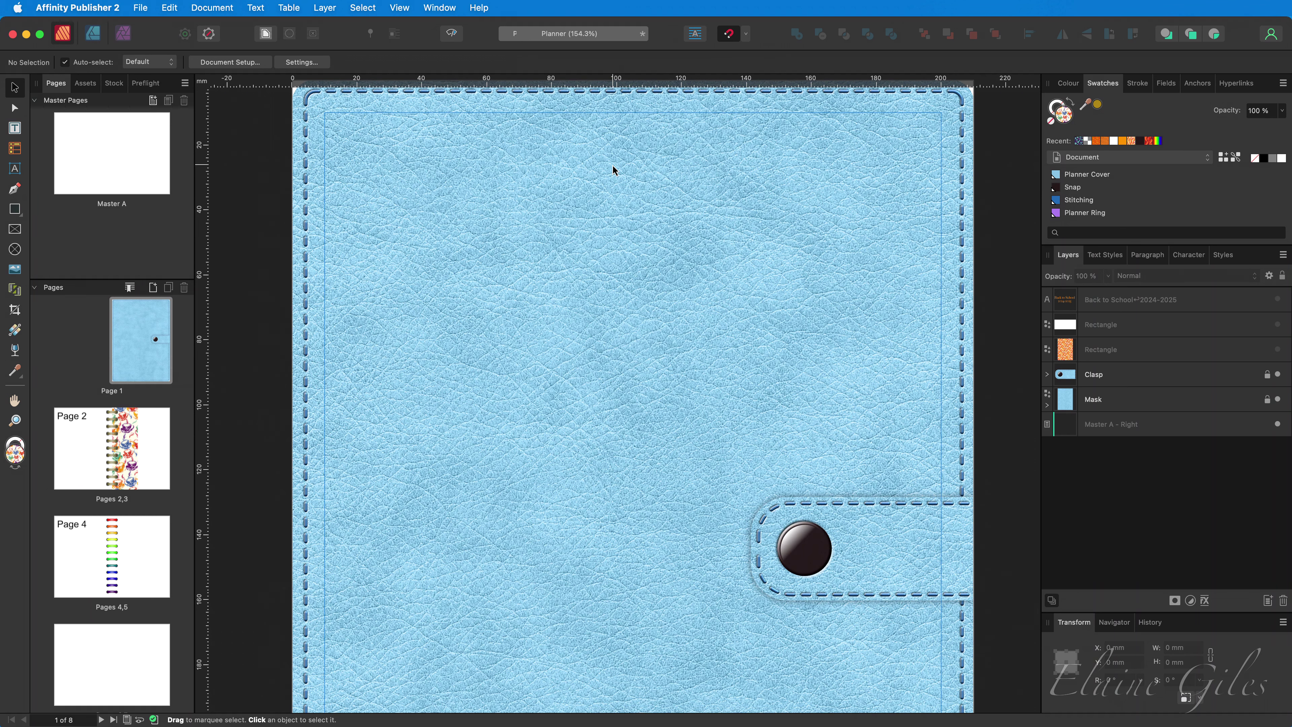
- Add the owner's name as artistic text near the cover top and enlarge it
{"action": "left_click", "coordinate": [20, 172]}
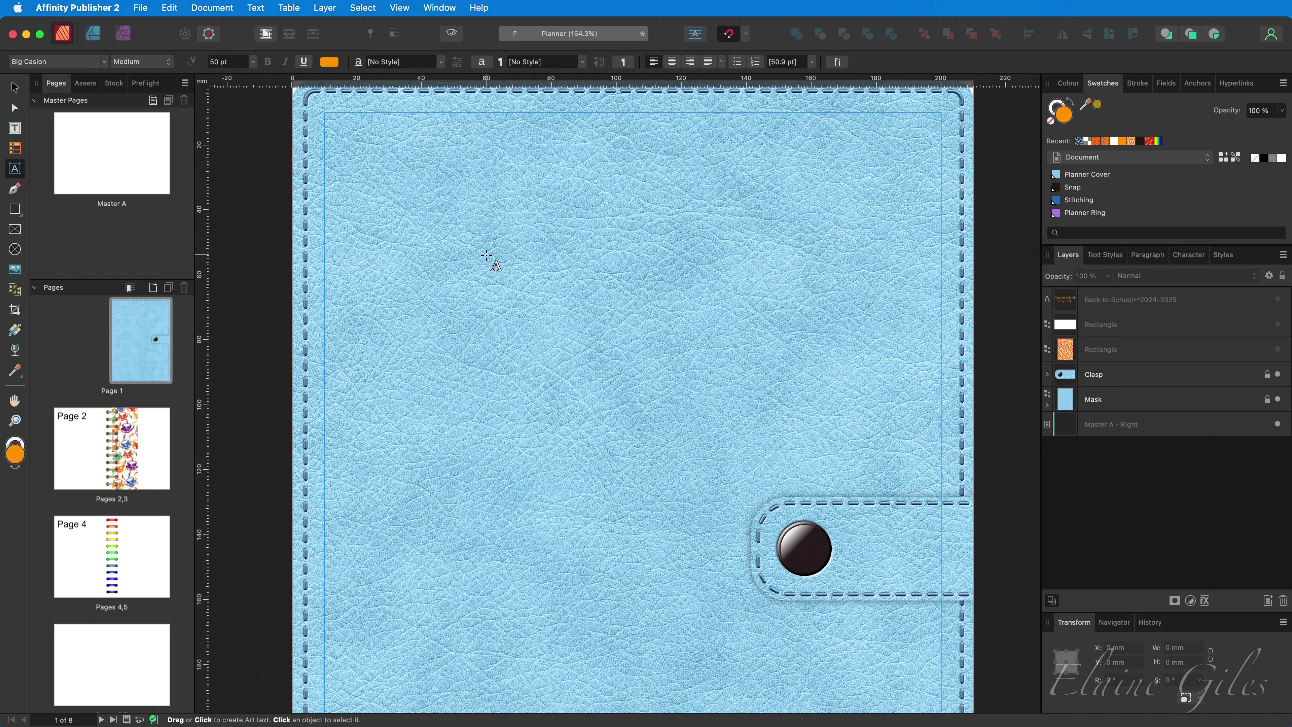
{"action": "left_click", "coordinate": [498, 256]}
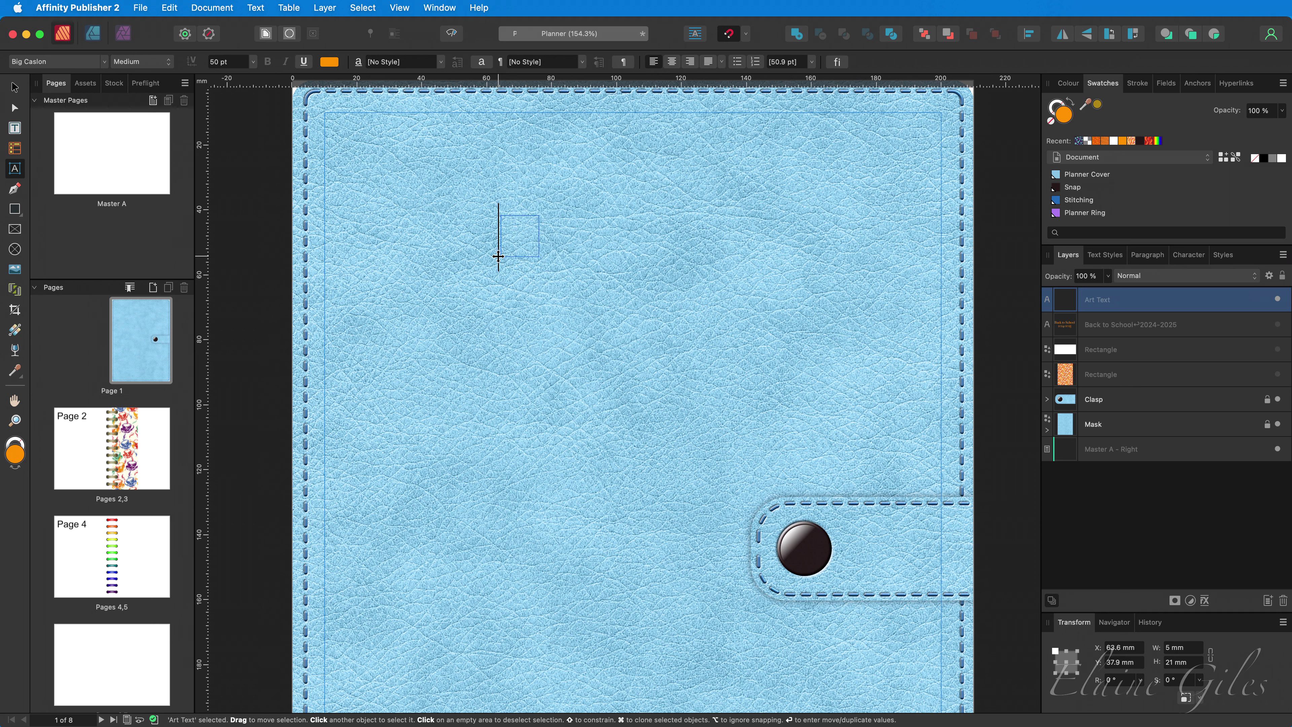
{"action": "key", "text": "super+a"}
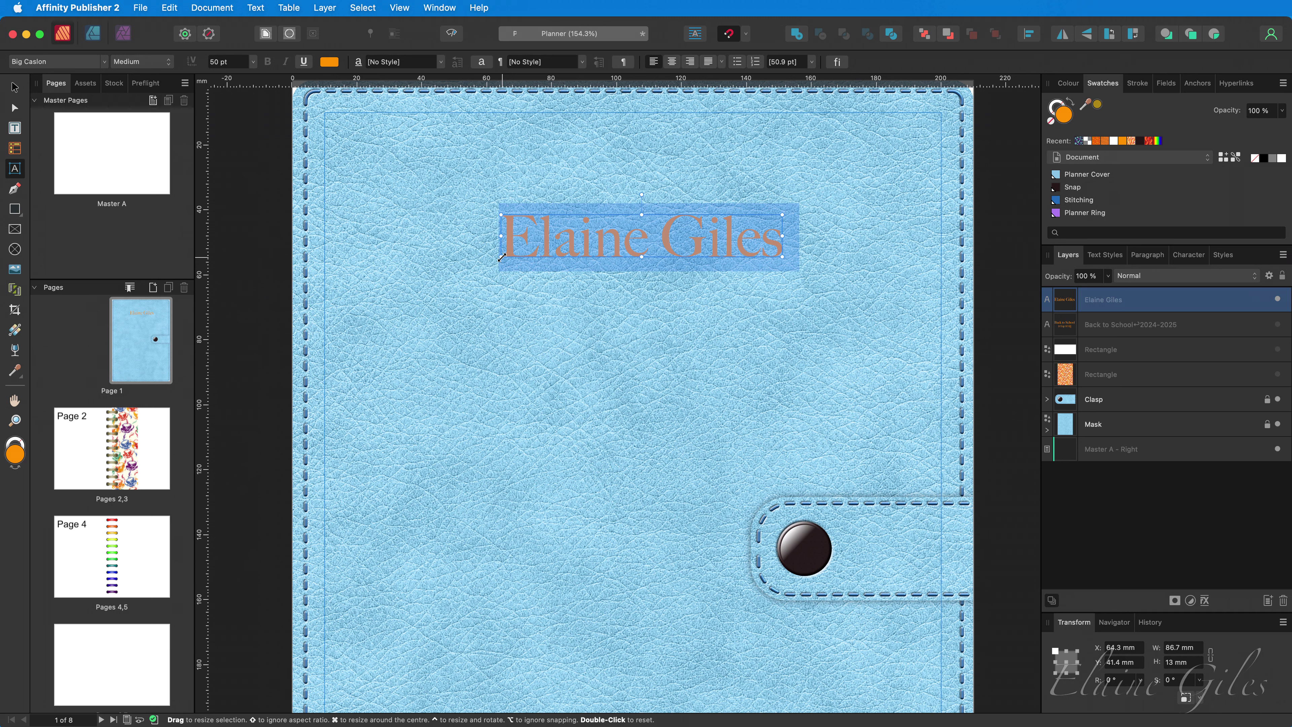
{"action": "left_click_drag", "start_coordinate": [501, 257], "coordinate": [559, 300]}
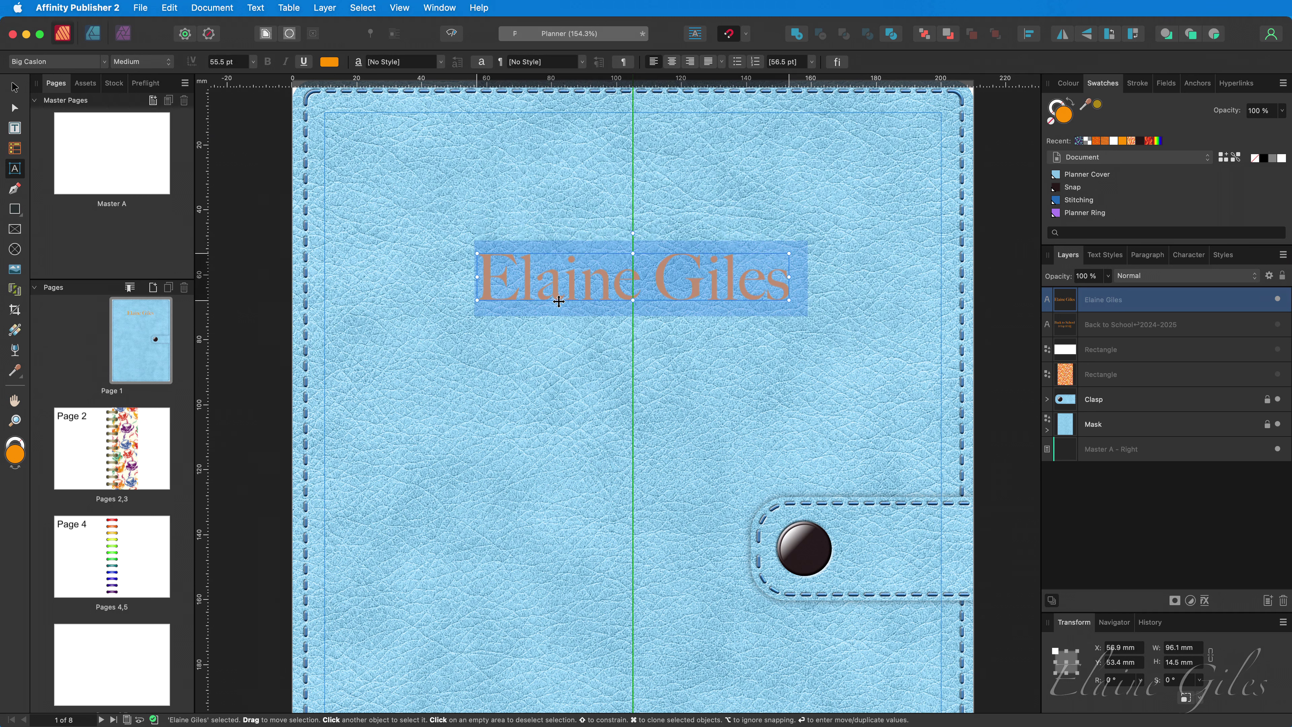
- Set the name in Haettenschweiler at 96.4 pt and re-centre it on the page
{"action": "left_click", "coordinate": [105, 62]}
{"action": "scroll", "coordinate": [221, 315], "scroll_direction": "down", "scroll_amount": 15}
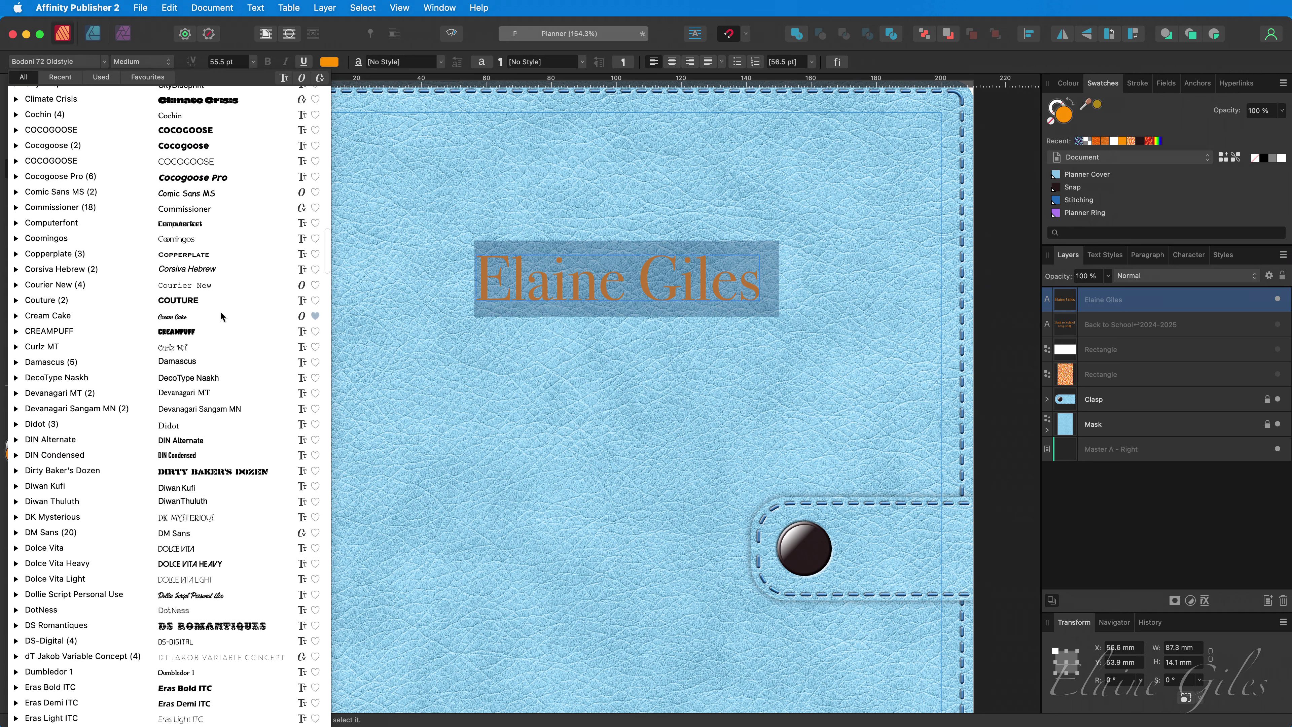
{"action": "scroll", "coordinate": [222, 315], "scroll_direction": "down", "scroll_amount": 20}
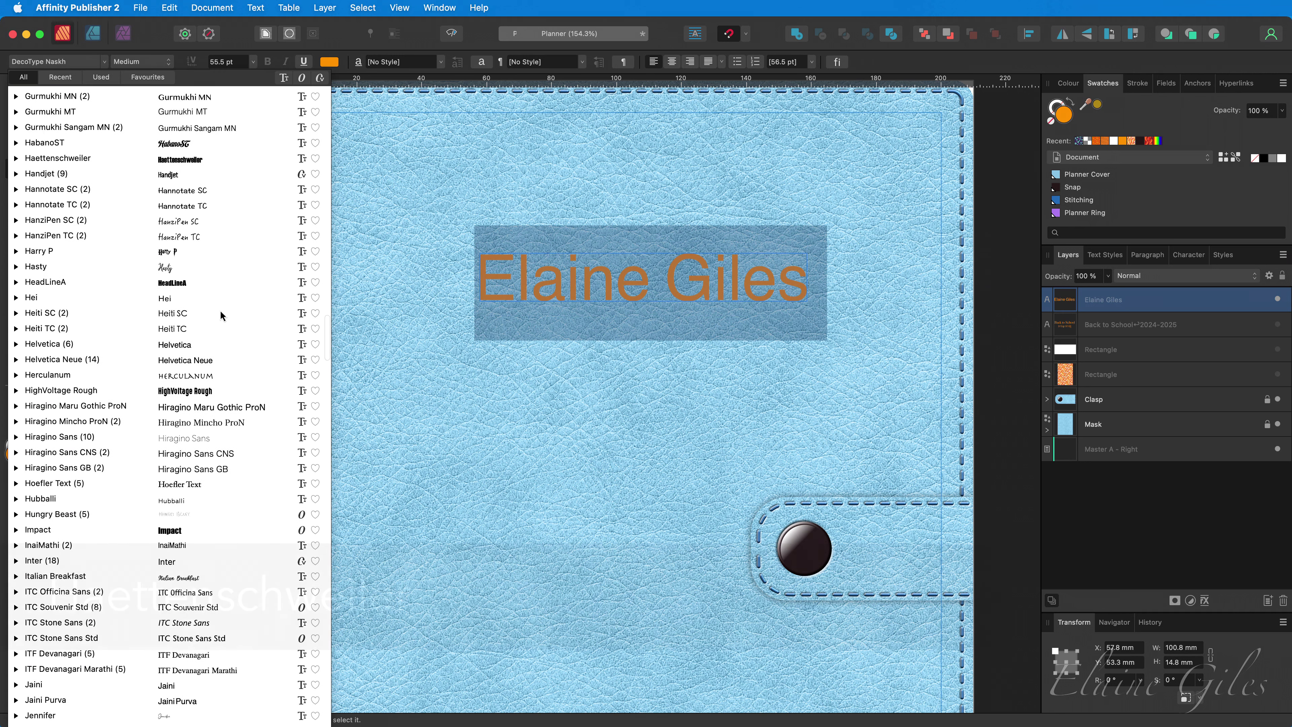
{"action": "left_click", "coordinate": [195, 158]}
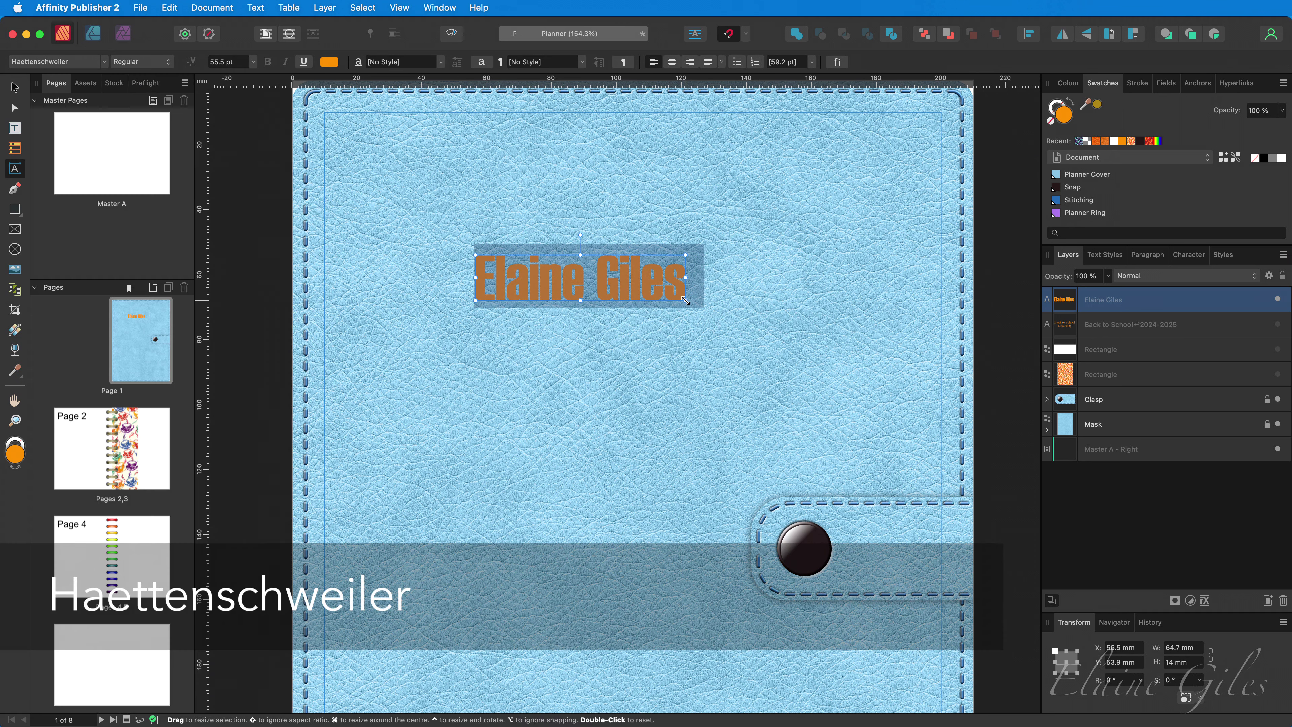
{"action": "left_click_drag", "start_coordinate": [685, 300], "coordinate": [842, 353]}
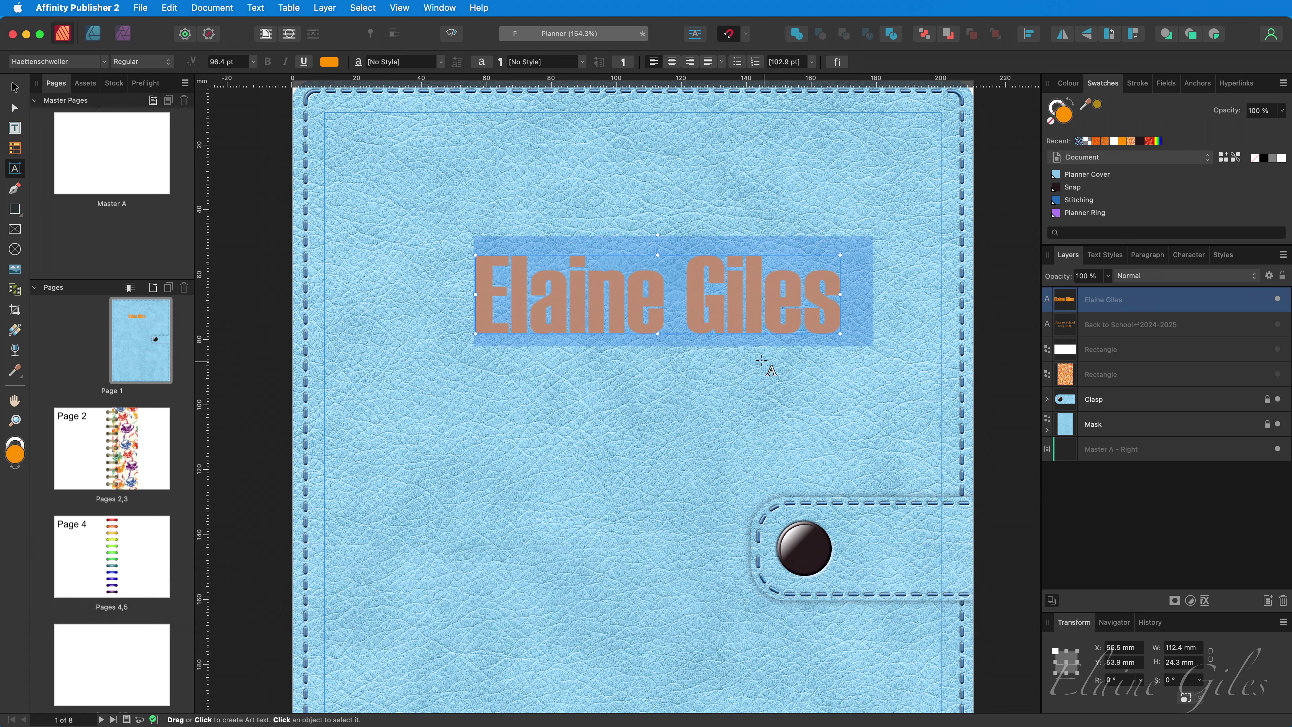
{"action": "left_click_drag", "start_coordinate": [738, 336], "coordinate": [714, 336]}
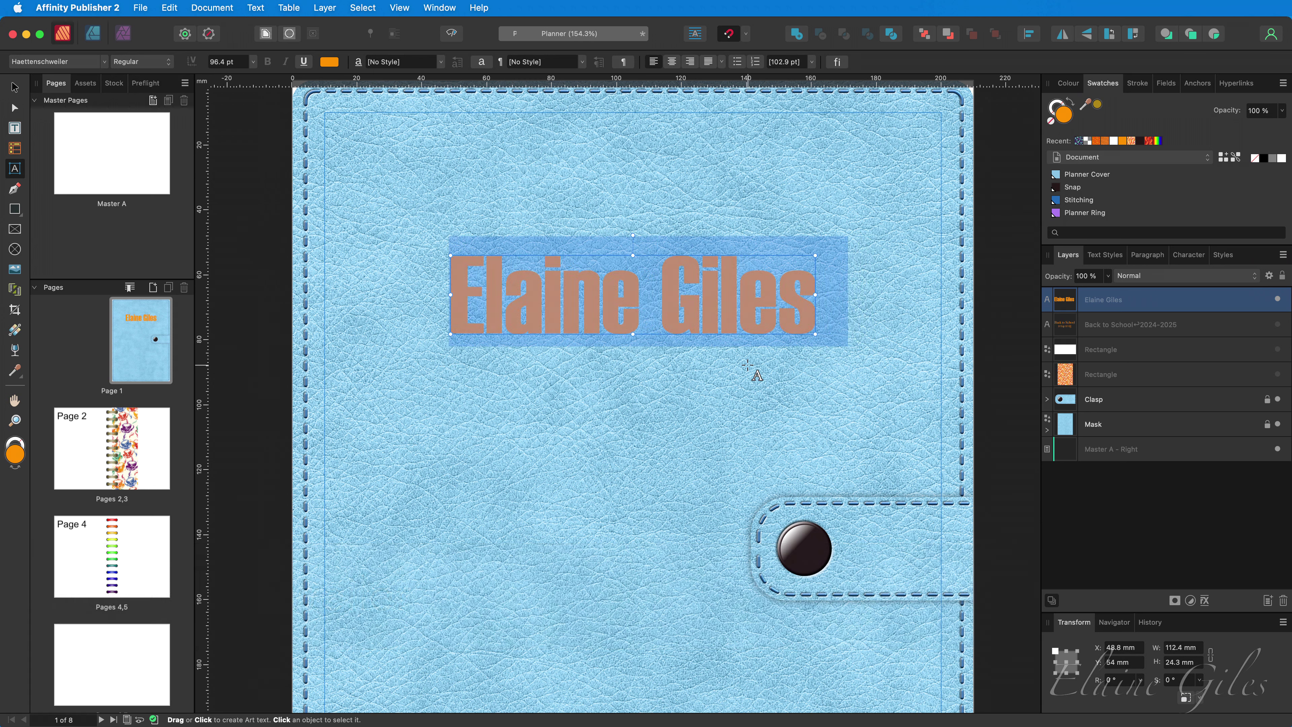
{"action": "left_click", "coordinate": [14, 87]}
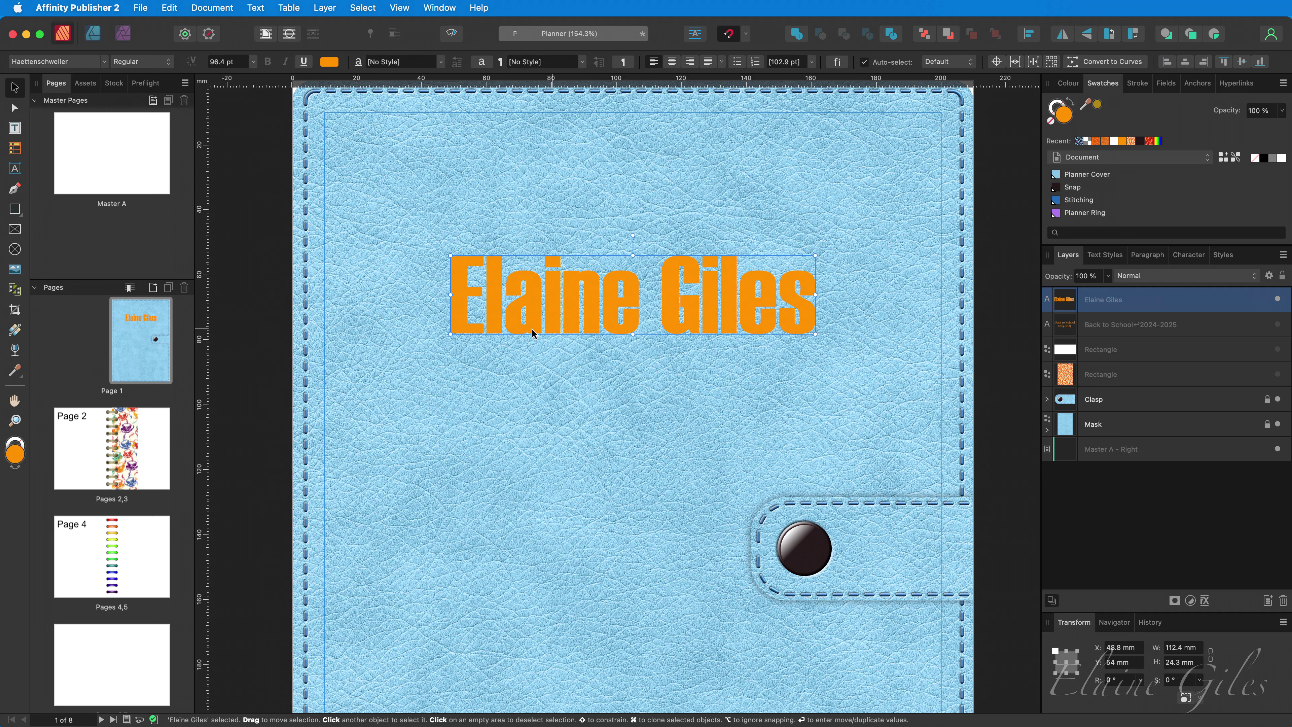
- Give the name a bitmap fill from 01 - golden-metallic-textured-background.jpg and rescale it across the letters
{"action": "left_click", "coordinate": [16, 331]}
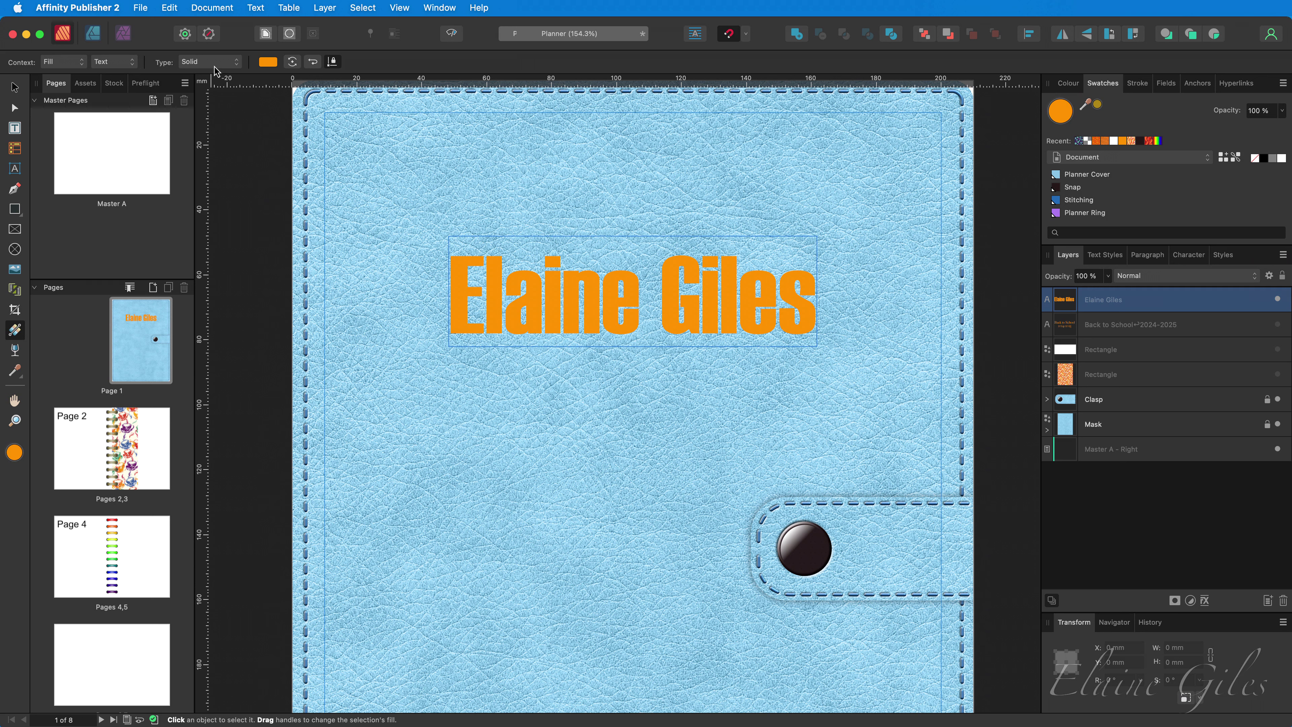
{"action": "left_click", "coordinate": [215, 71]}
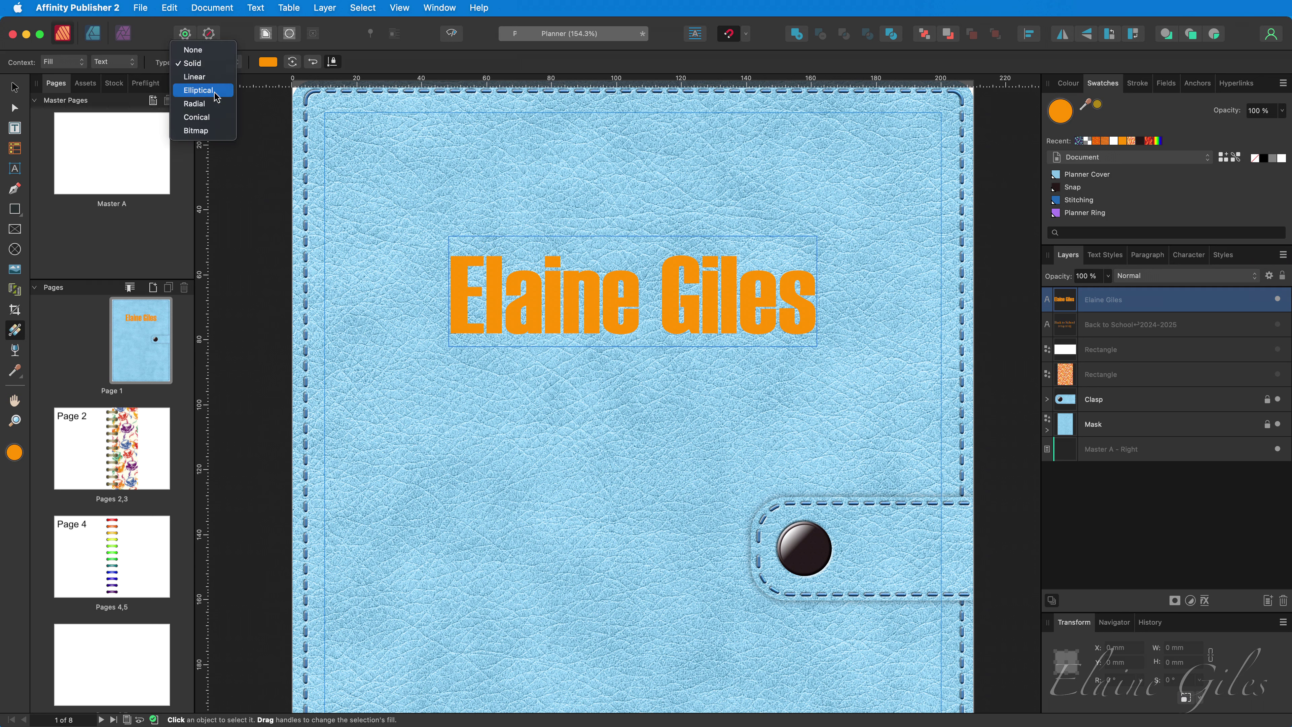
{"action": "left_click", "coordinate": [219, 131]}
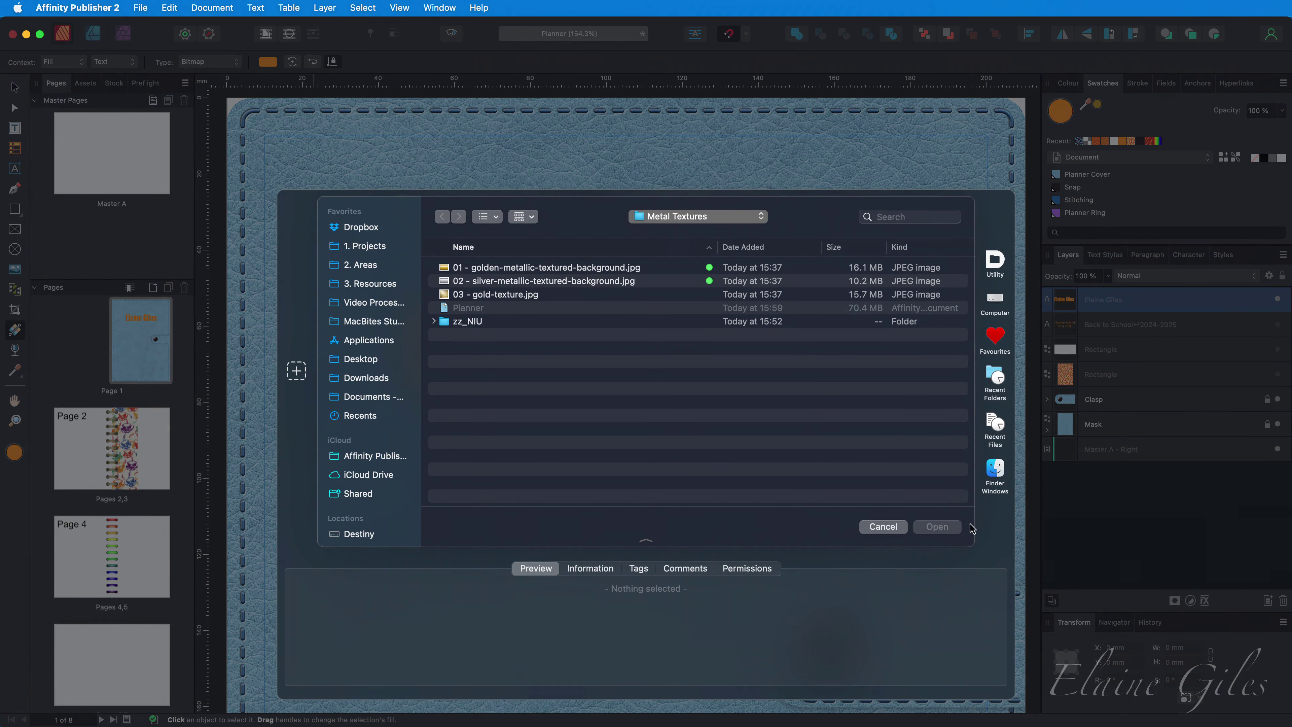
{"action": "left_click", "coordinate": [550, 268]}
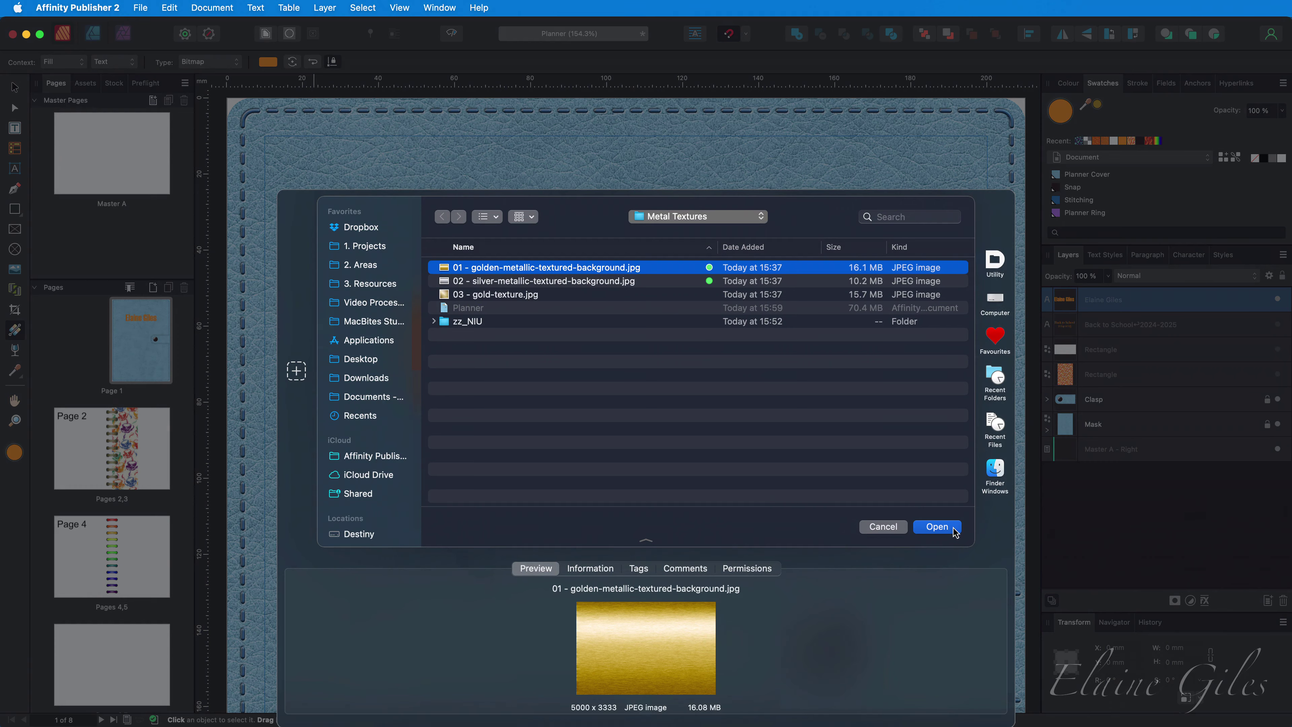
{"action": "left_click", "coordinate": [937, 526]}
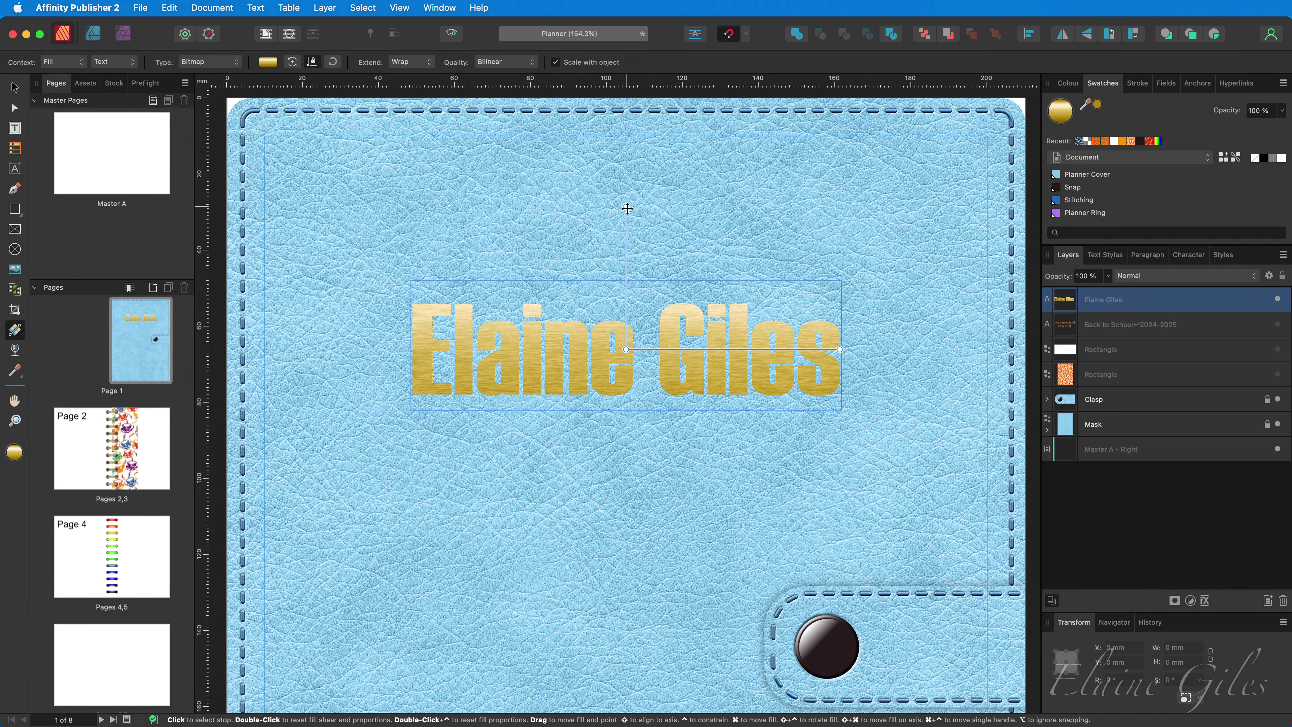
{"action": "mouse_move", "coordinate": [626, 207]}
{"action": "left_mouse_down"}
{"action": "mouse_move", "coordinate": [624, 260]}
{"action": "mouse_move", "coordinate": [620, 196]}
{"action": "mouse_move", "coordinate": [613, 227]}
{"action": "left_mouse_up"}
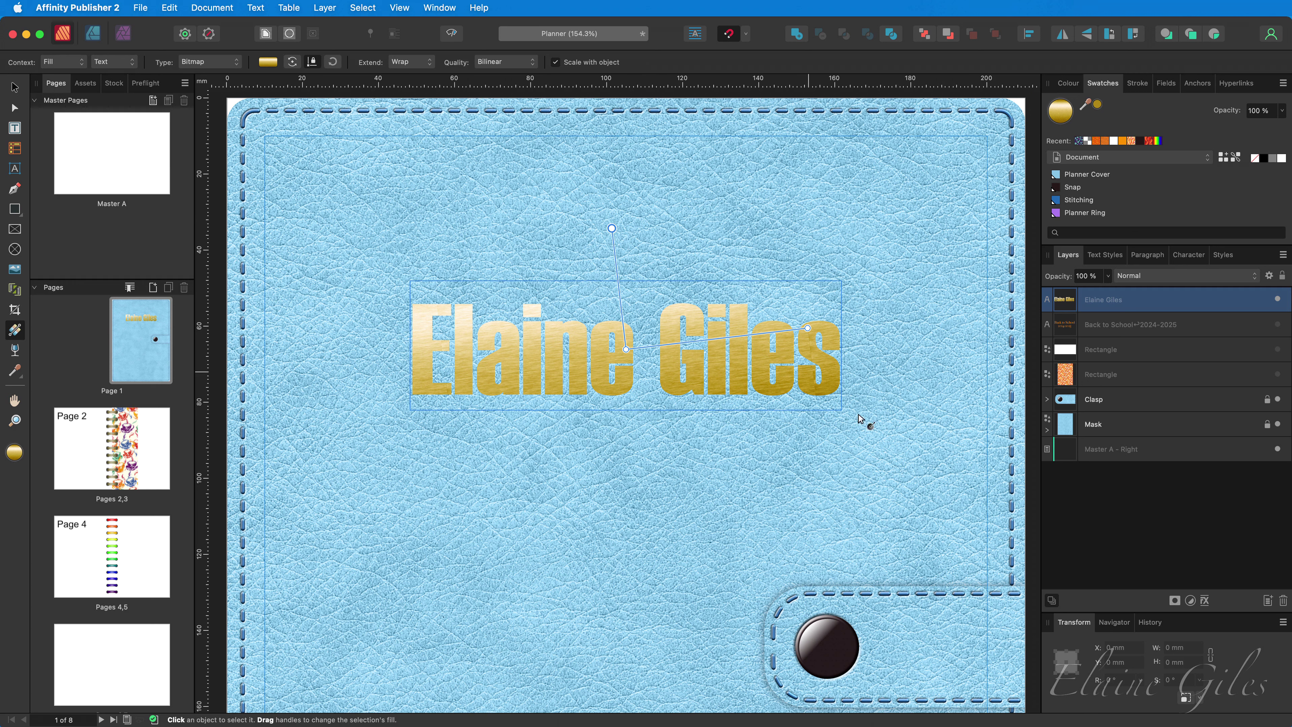
- Turn on the 3D layer effect for the name text with a 10 px radius
{"action": "left_click", "coordinate": [1205, 602]}
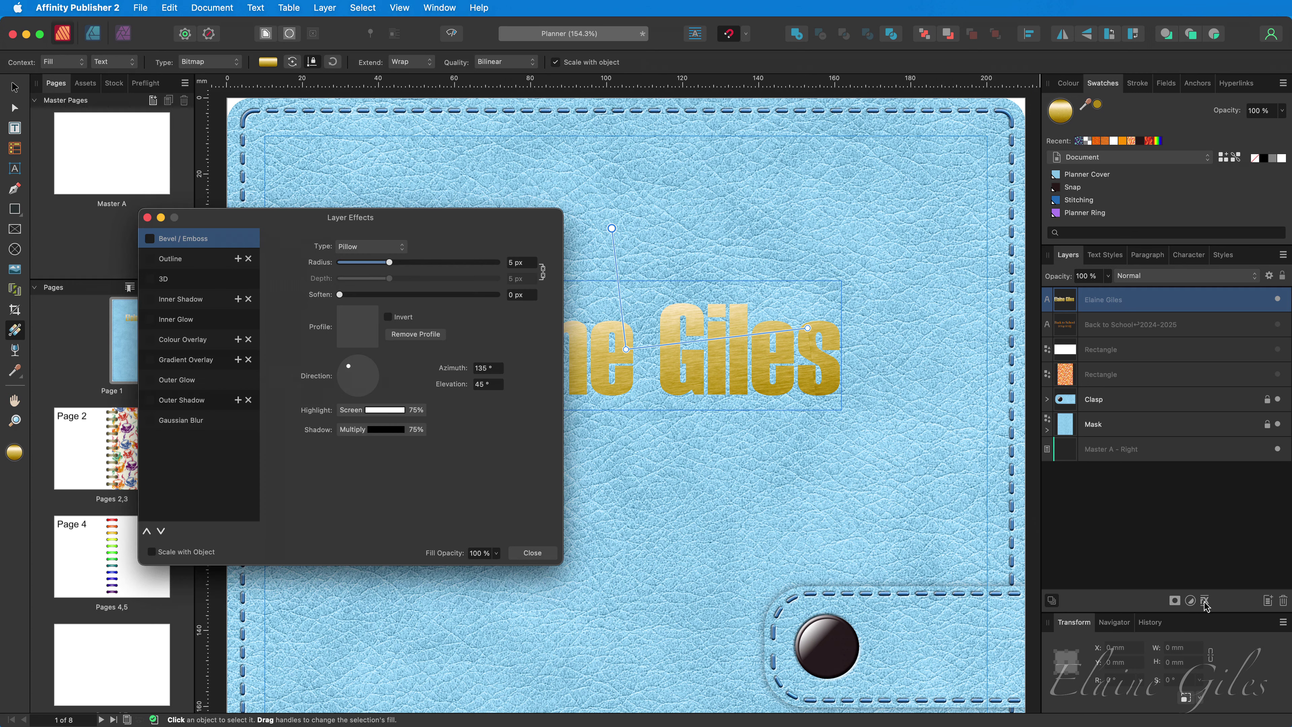
{"action": "left_click_drag", "start_coordinate": [310, 222], "coordinate": [235, 371]}
{"action": "scroll", "coordinate": [650, 357], "scroll_direction": "down", "scroll_amount": 3}
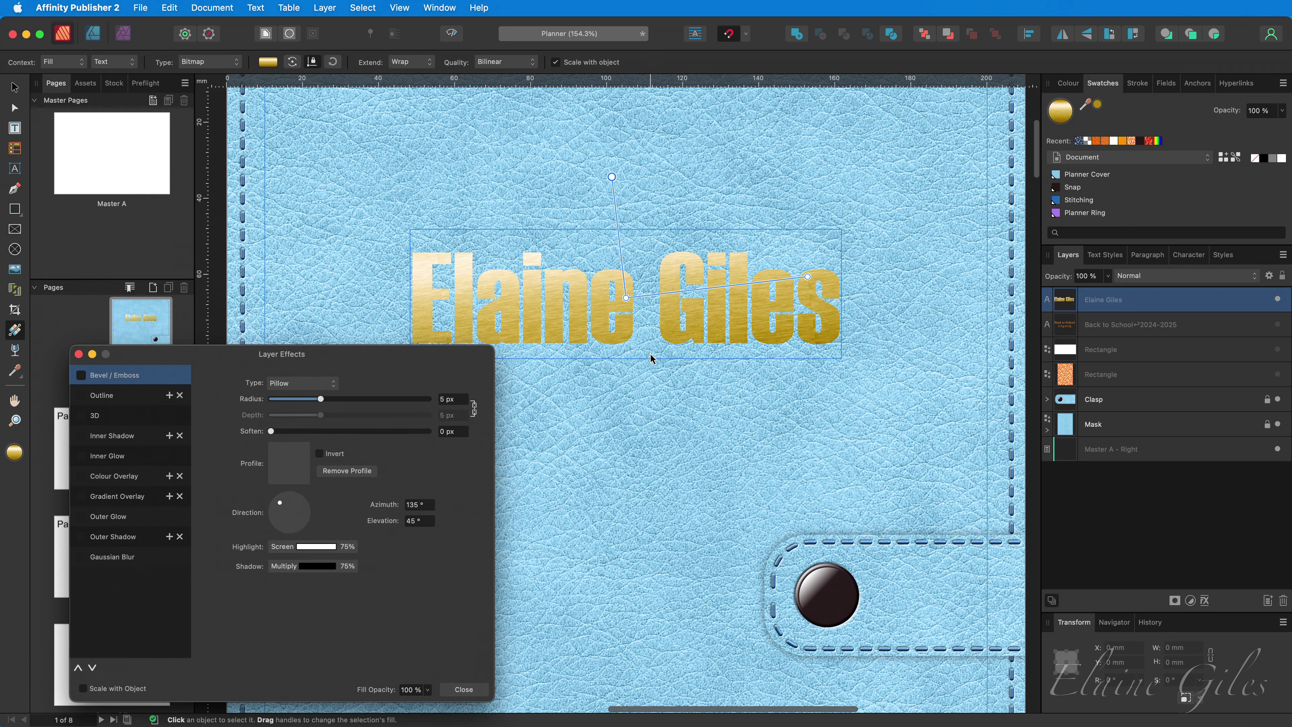
{"action": "left_click", "coordinate": [120, 420]}
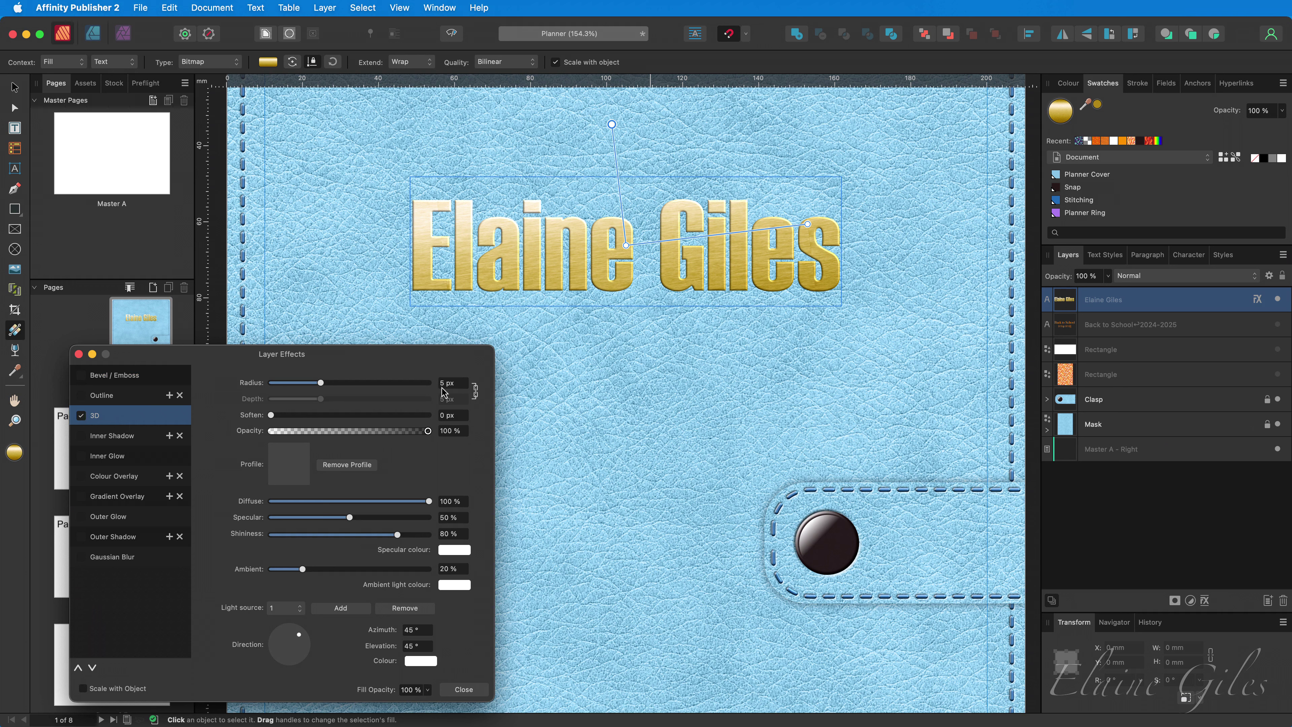
{"action": "left_click", "coordinate": [451, 382]}
{"action": "type", "text": "10"}
{"action": "key", "text": "Return"}
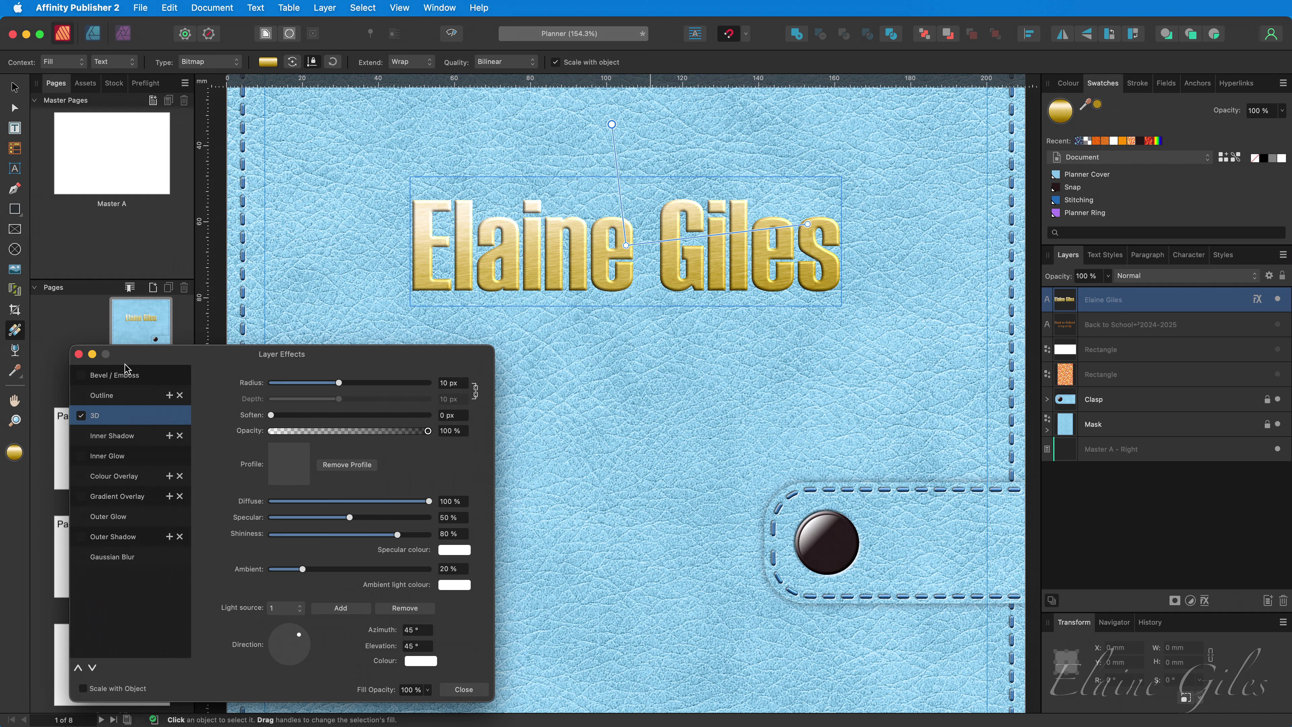
- Add a Pillow Bevel / Emboss effect with a 3 px radius
{"action": "left_click", "coordinate": [120, 376]}
{"action": "left_click", "coordinate": [81, 375]}
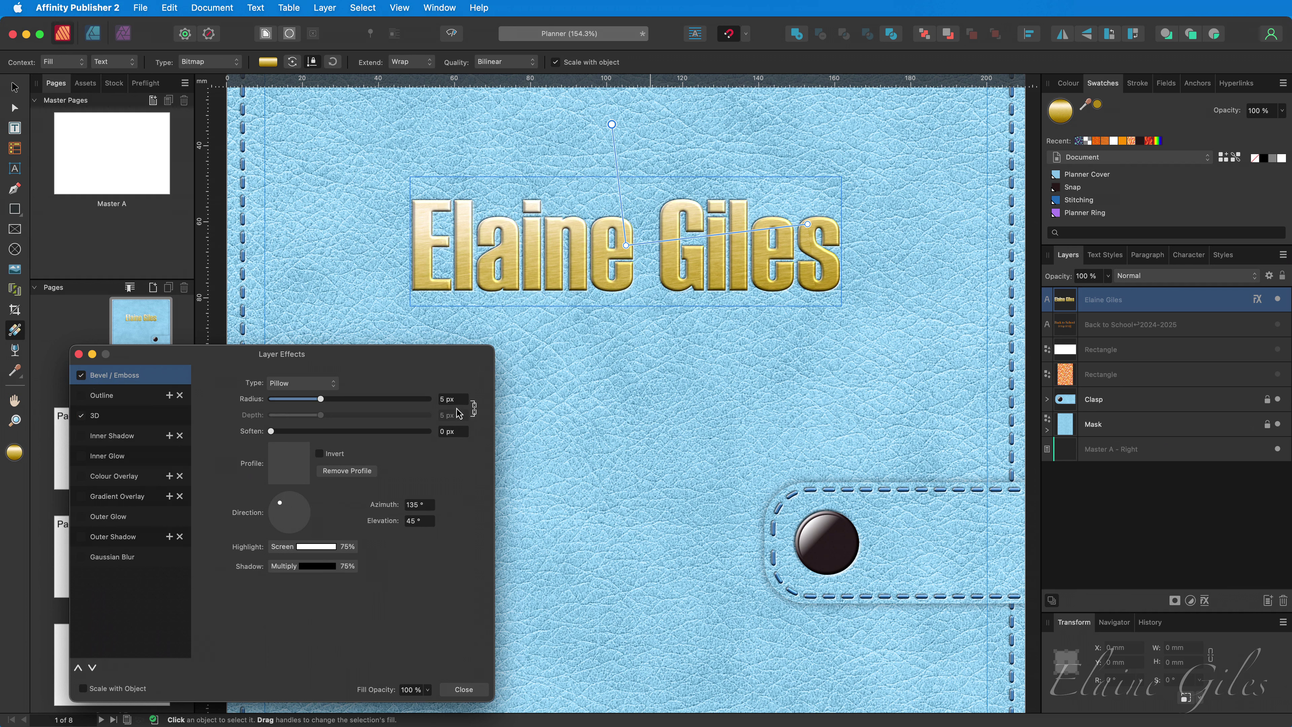
{"action": "left_click", "coordinate": [457, 402]}
{"action": "type", "text": "3"}
{"action": "key", "text": "Tab"}
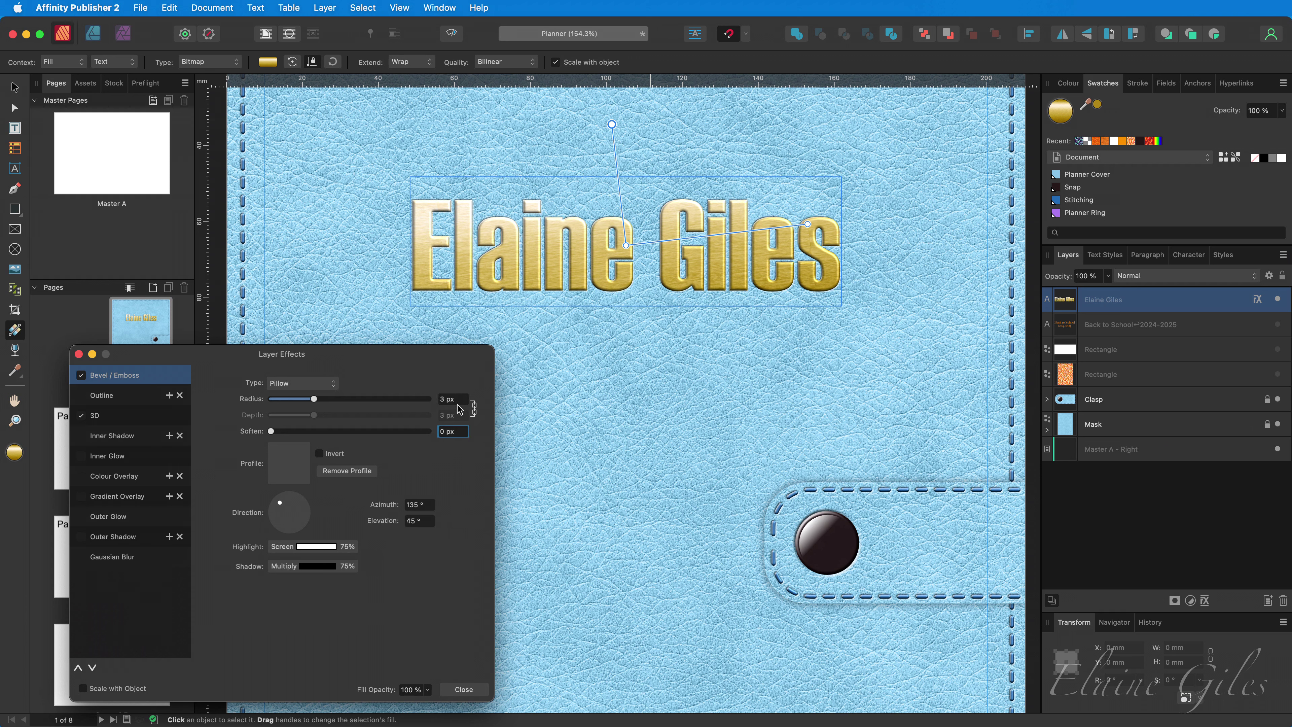
{"action": "left_click", "coordinate": [464, 689]}
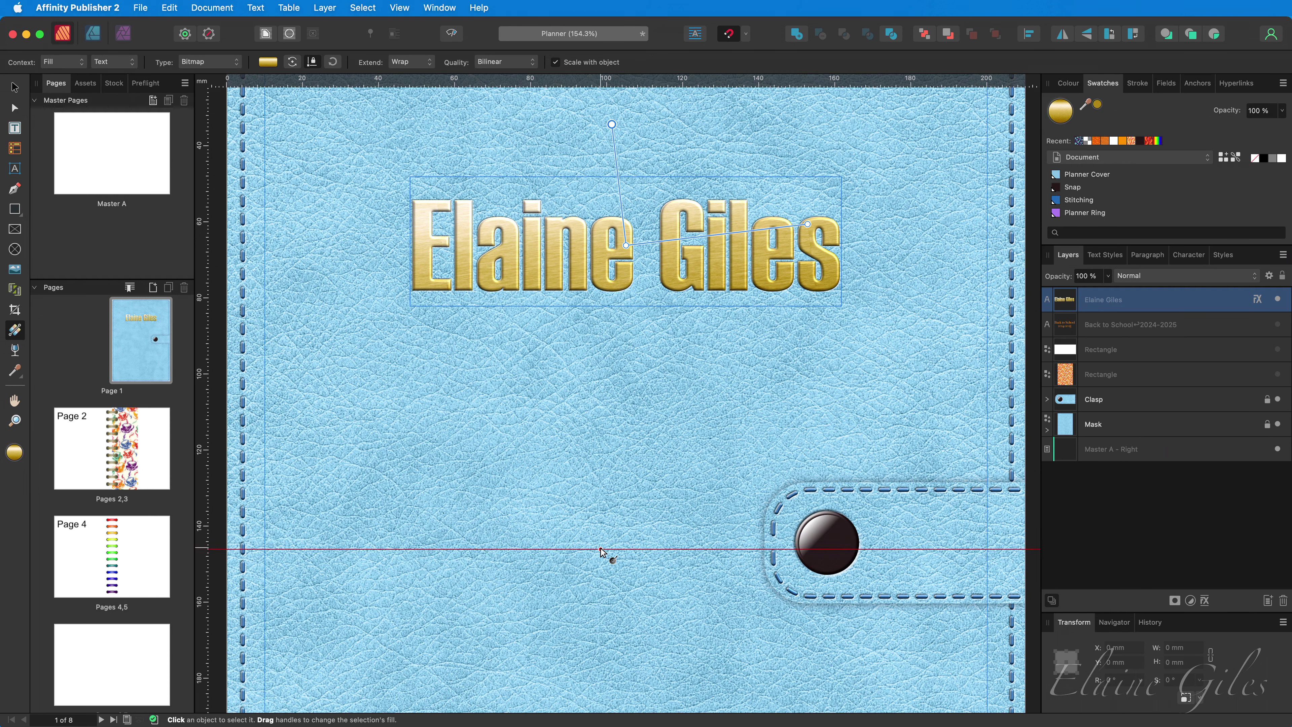
- Add a style from the selected gold text and rename it 'Embossed Gold Text'
{"action": "left_click", "coordinate": [1232, 260]}
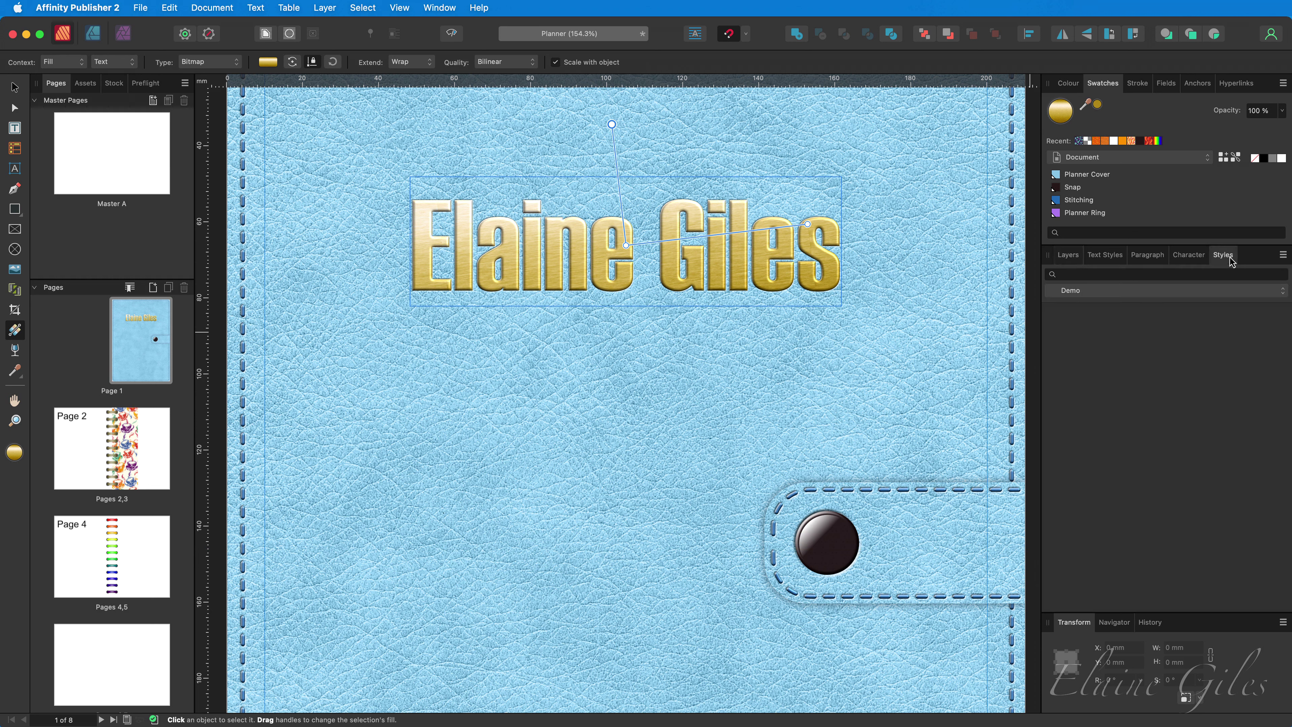
{"action": "left_click", "coordinate": [1283, 256]}
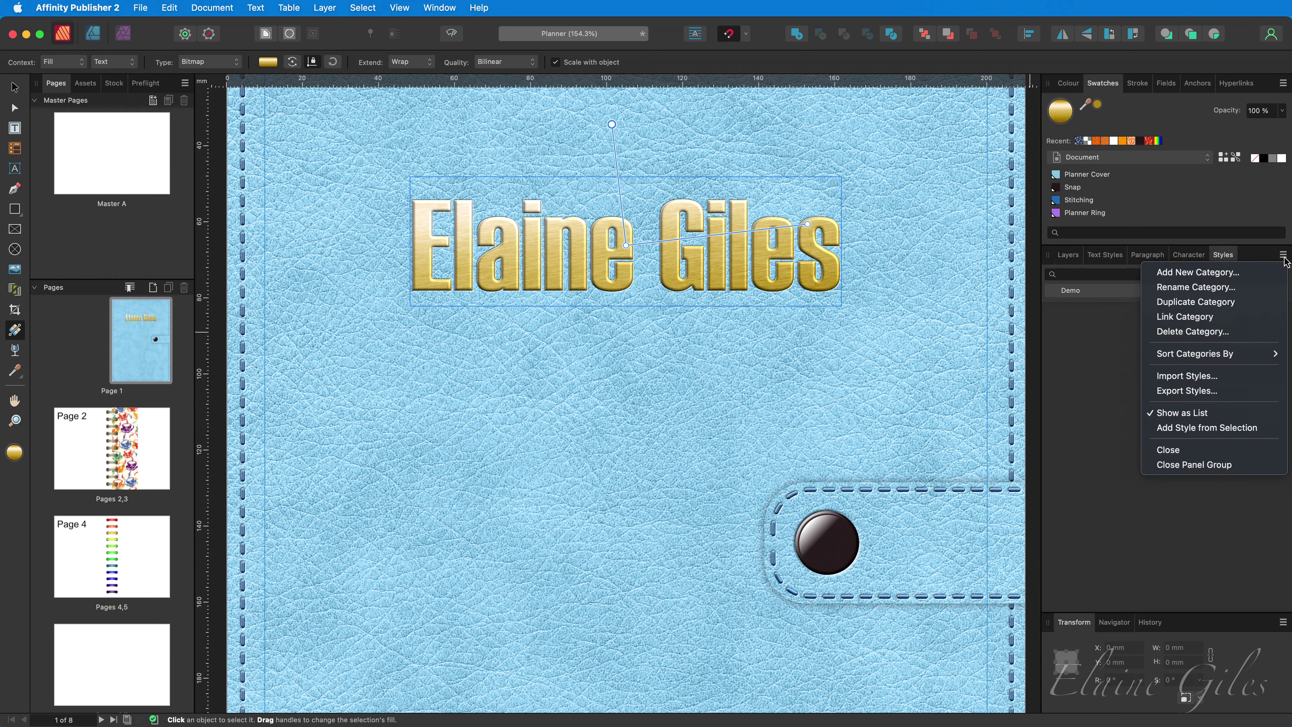
{"action": "left_click", "coordinate": [1249, 430]}
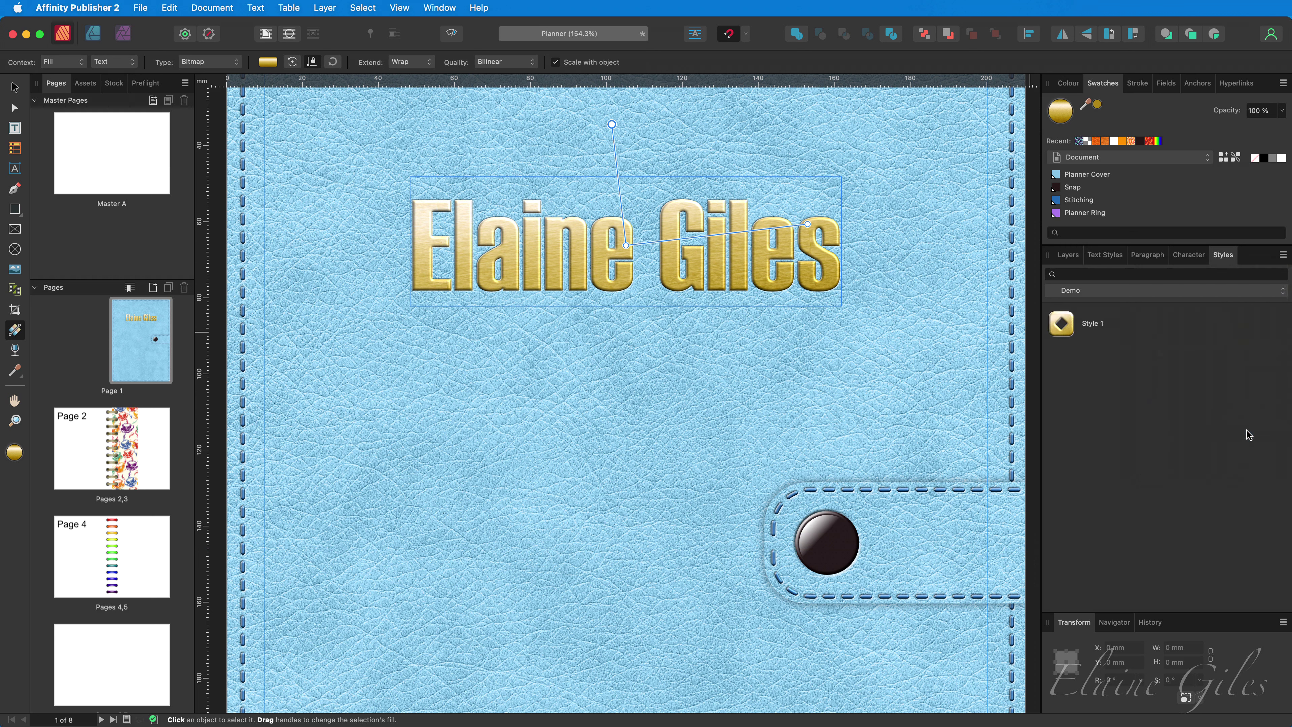
{"action": "right_click", "coordinate": [1094, 326]}
{"action": "left_click", "coordinate": [1110, 334]}
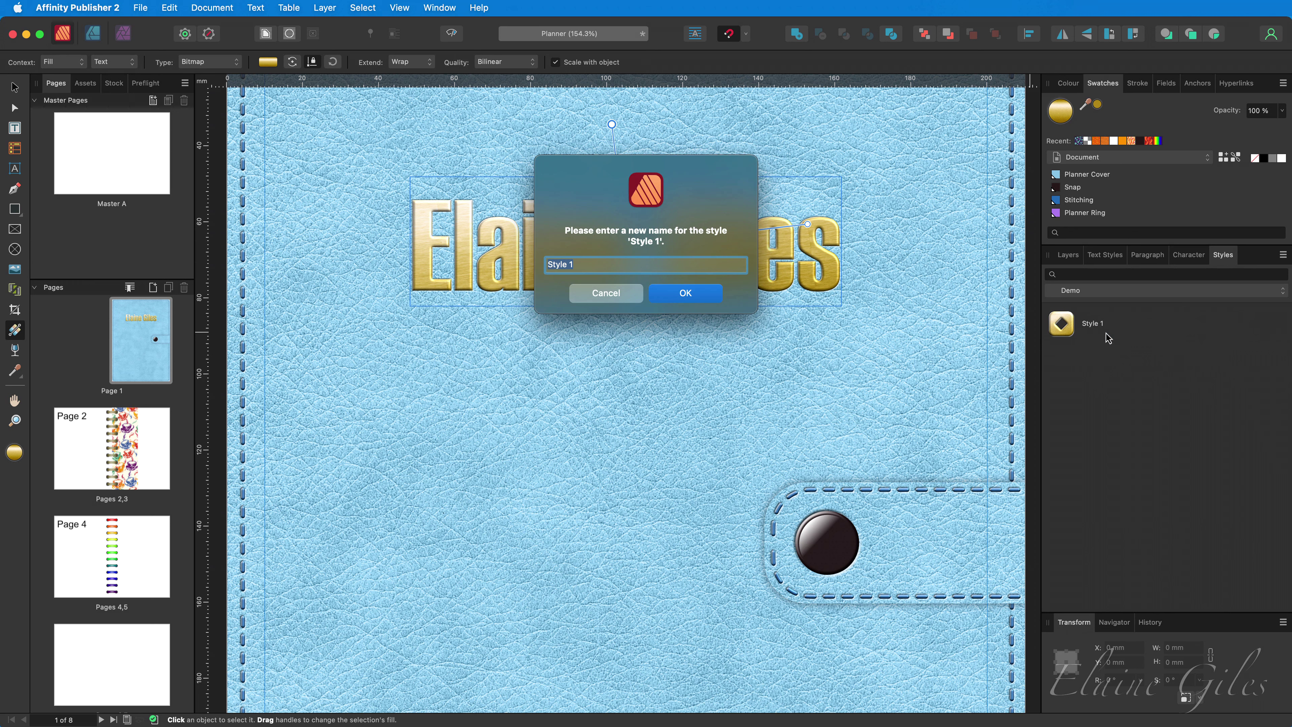
{"action": "type", "text": "Embossed Gold Text"}
{"action": "key", "text": "Return"}
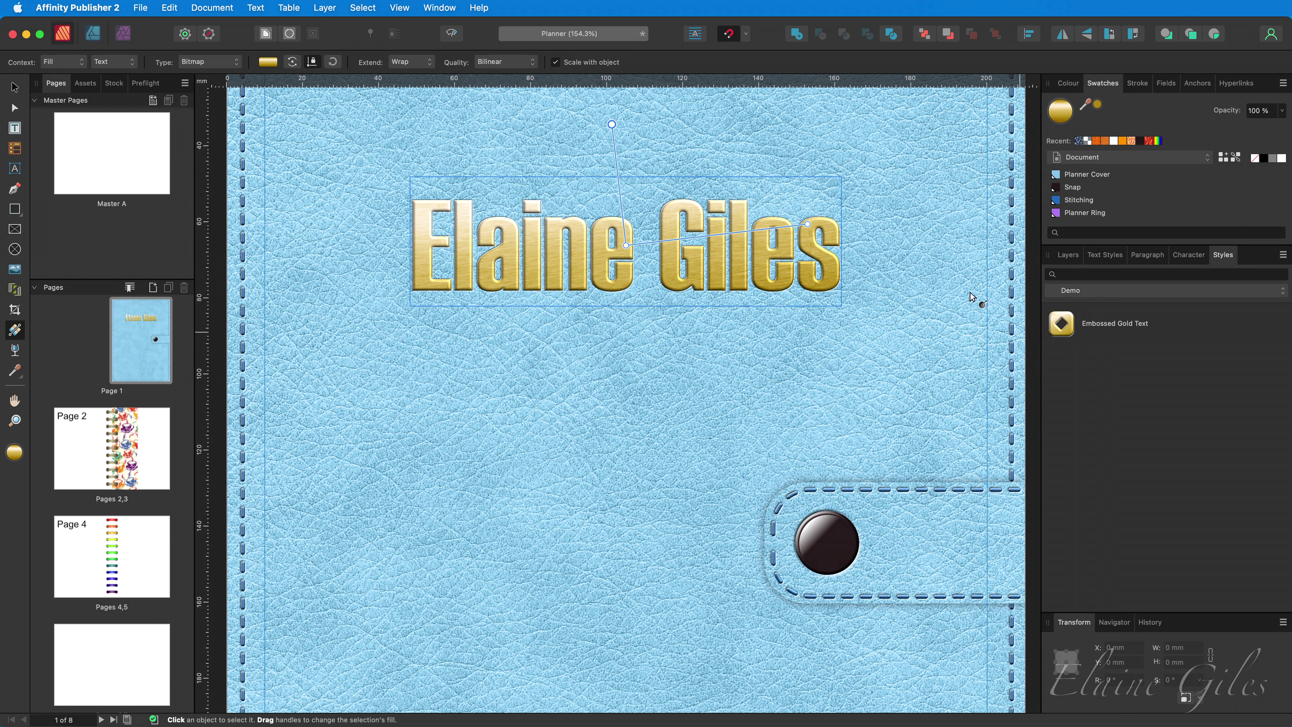
- Type 'Back to School' below the name, nudge it lower, and apply the Embossed Gold Text style
{"action": "left_click", "coordinate": [14, 168]}
{"action": "left_click", "coordinate": [413, 407]}
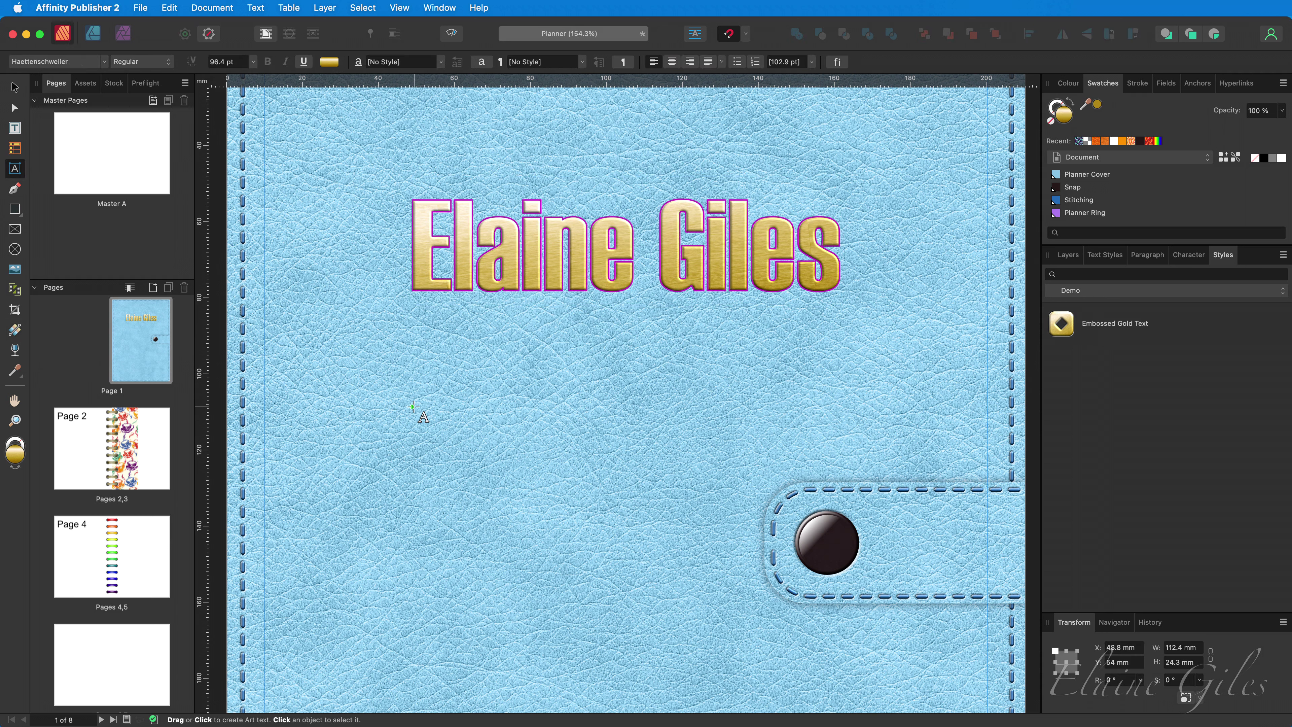
{"action": "left_click", "coordinate": [357, 379]}
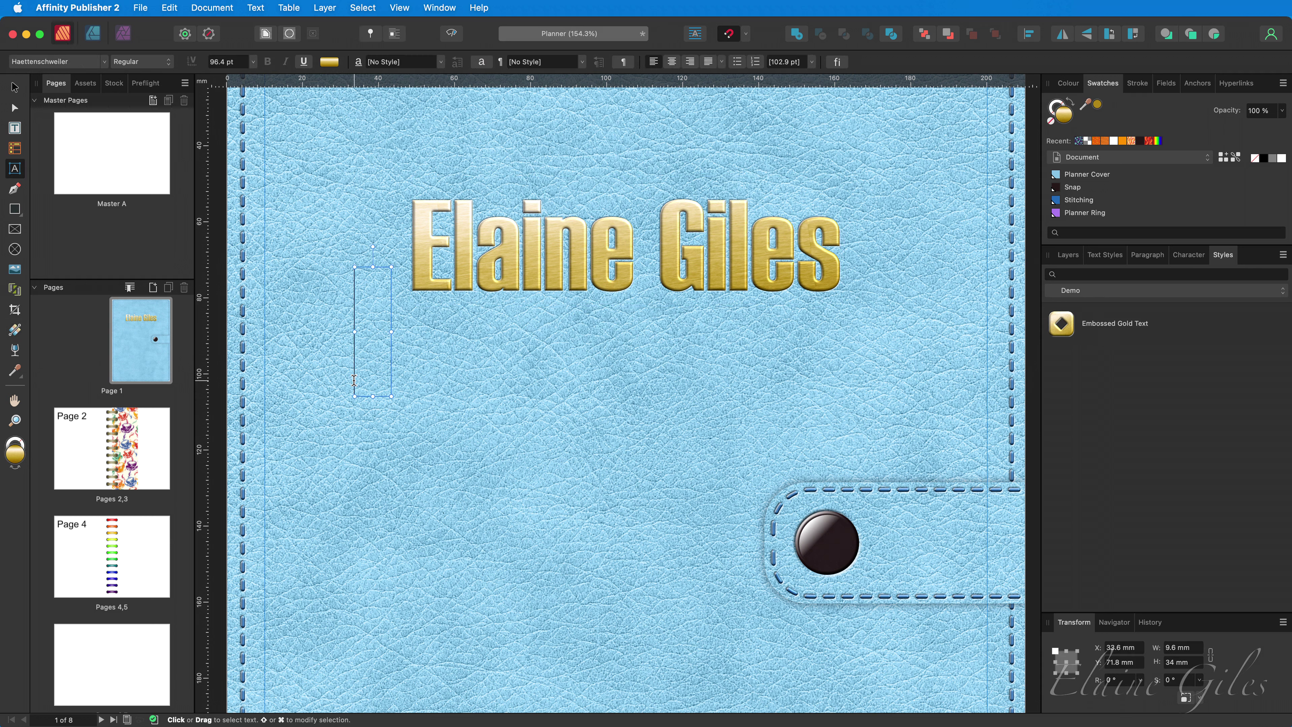
{"action": "type", "text": "Back to School"}
{"action": "left_click", "coordinate": [15, 91]}
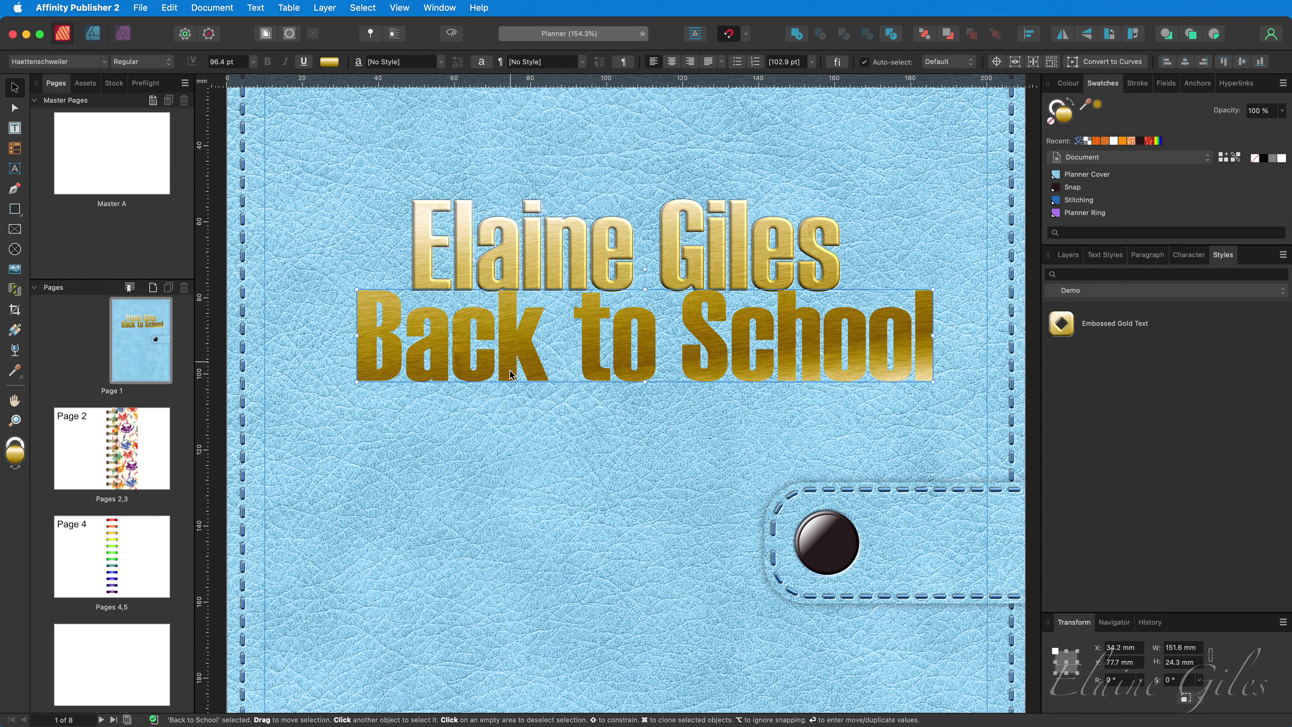
{"action": "left_click_drag", "start_coordinate": [513, 368], "coordinate": [515, 396]}
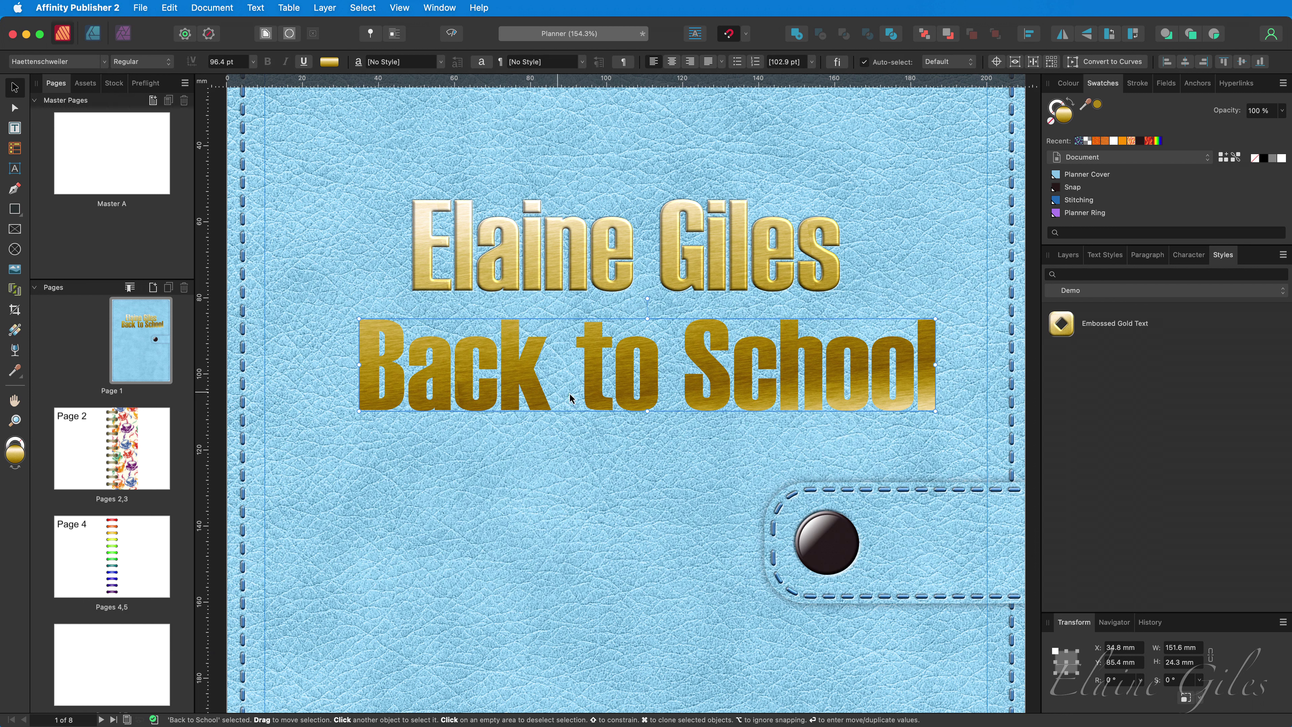
{"action": "left_click", "coordinate": [1061, 324]}
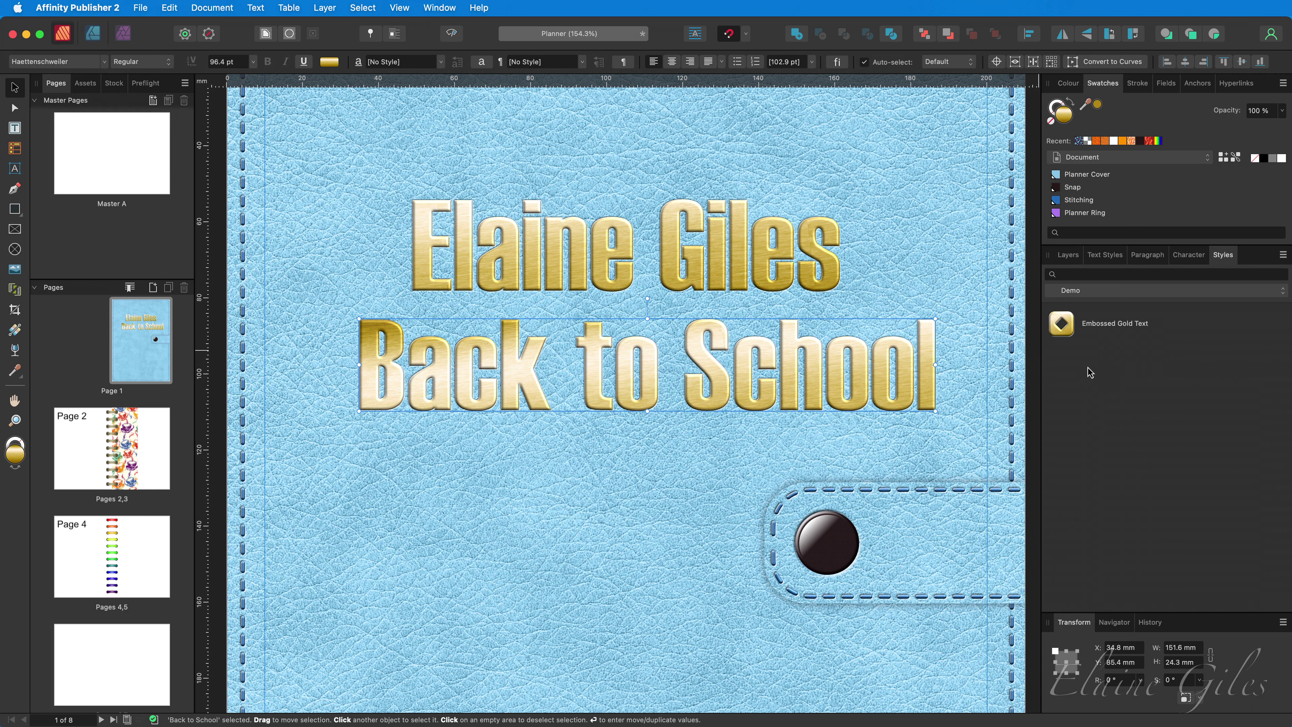
- Hide both title text layers and draw a 124.1 × 57.1 mm rectangle across the upper cover
{"action": "left_click", "coordinate": [1069, 255]}
{"action": "left_click", "coordinate": [1278, 299]}
{"action": "left_click", "coordinate": [1278, 324]}
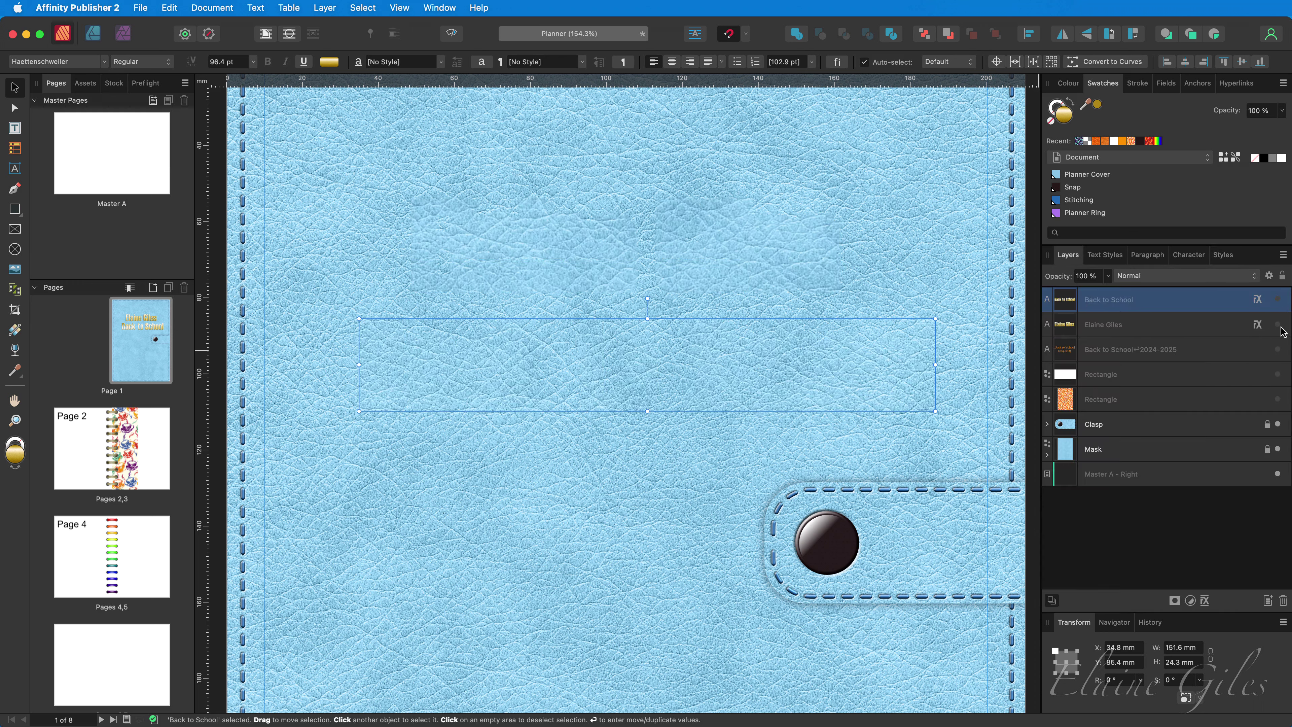
{"action": "left_click", "coordinate": [883, 288]}
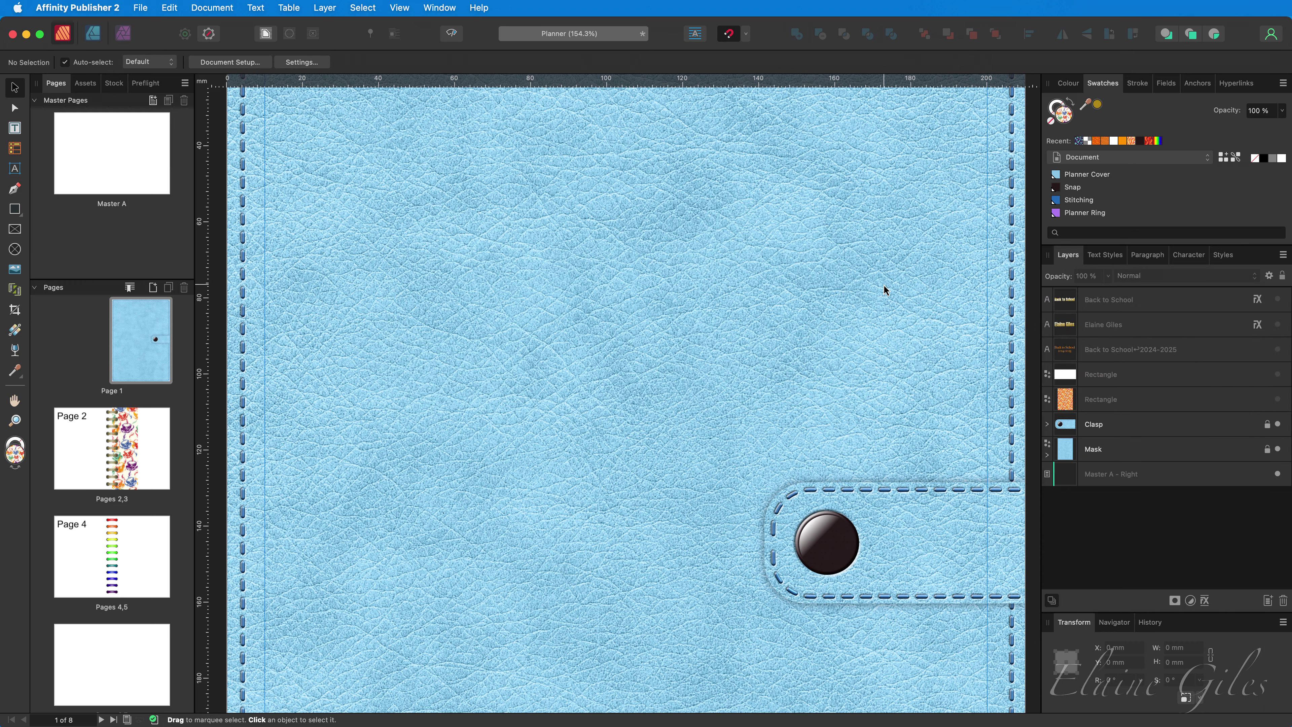
{"action": "left_click", "coordinate": [15, 208]}
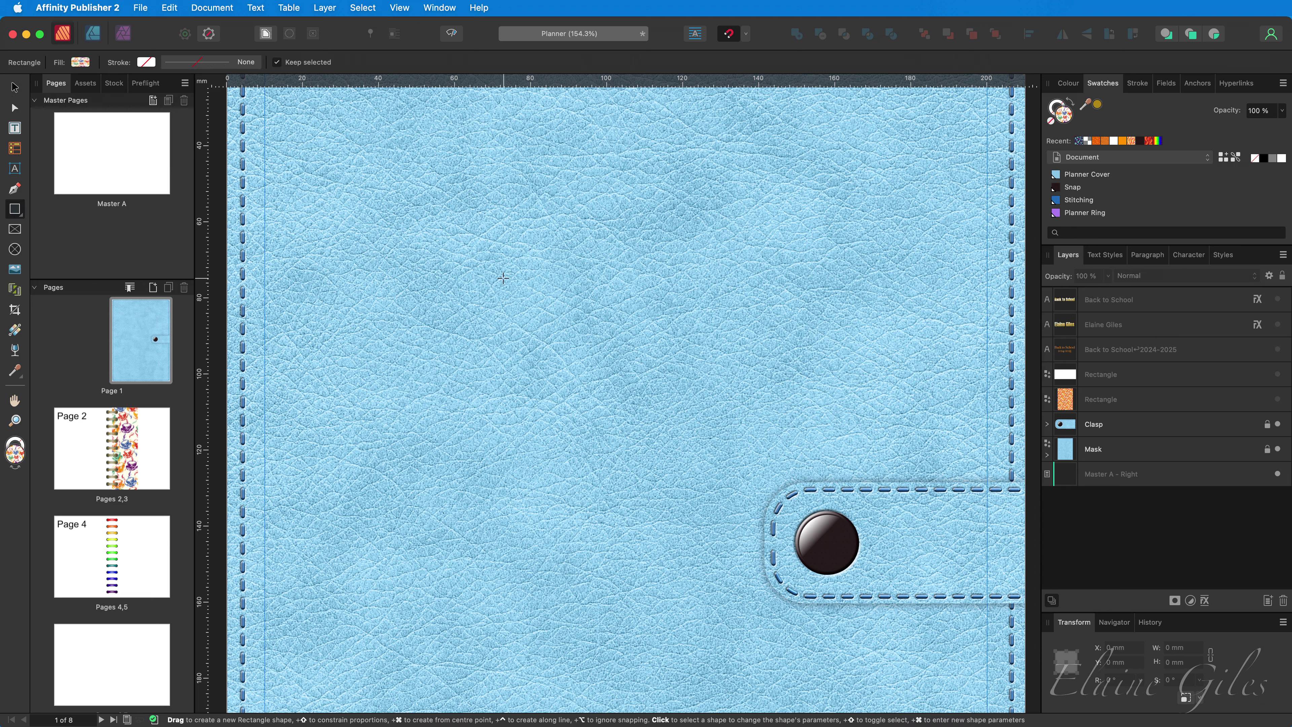
{"action": "left_click_drag", "start_coordinate": [392, 192], "coordinate": [865, 410]}
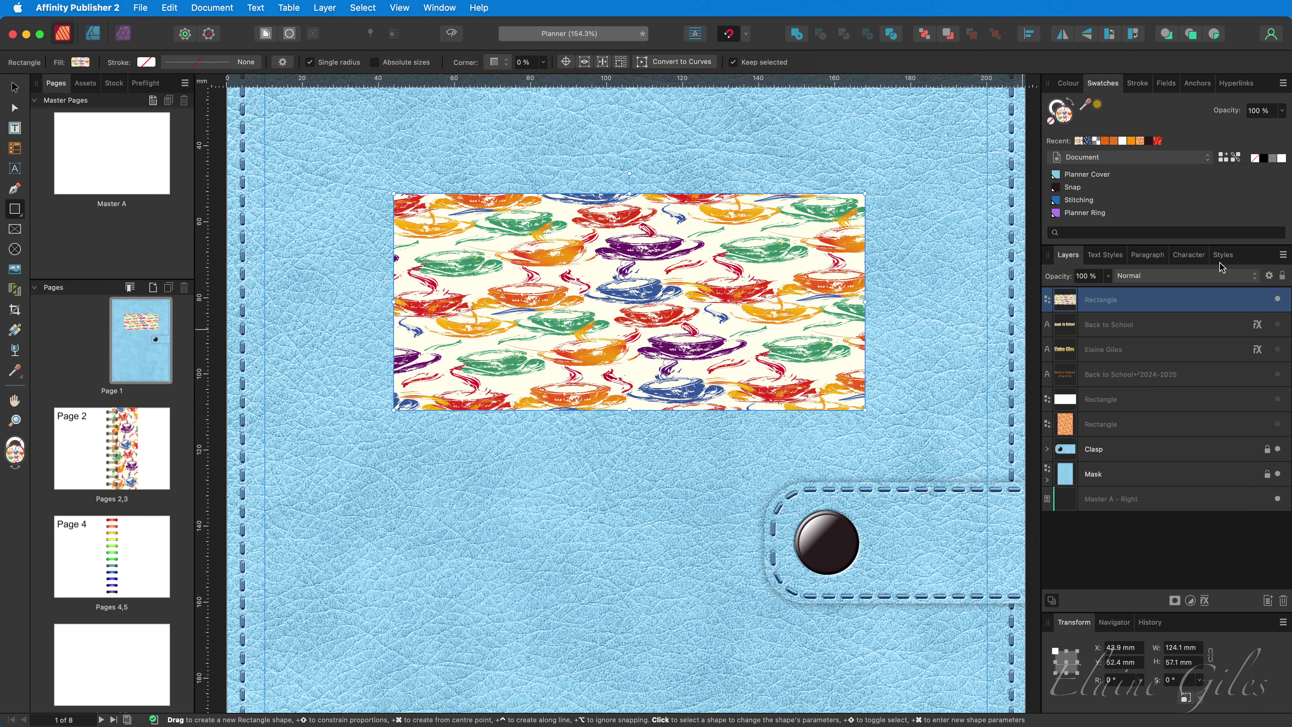
- Fill the rectangle with solid white and move it up to the centre of the cover
{"action": "left_click", "coordinate": [1282, 158]}
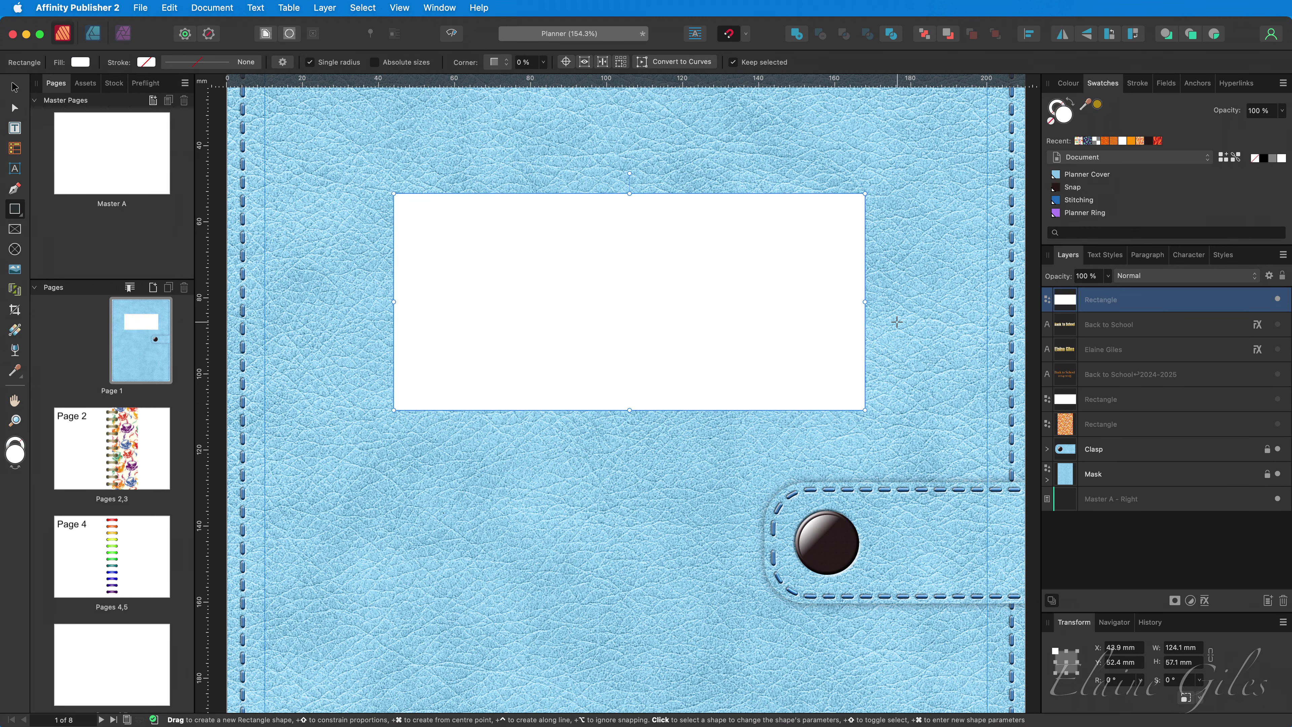
{"action": "key", "text": "v"}
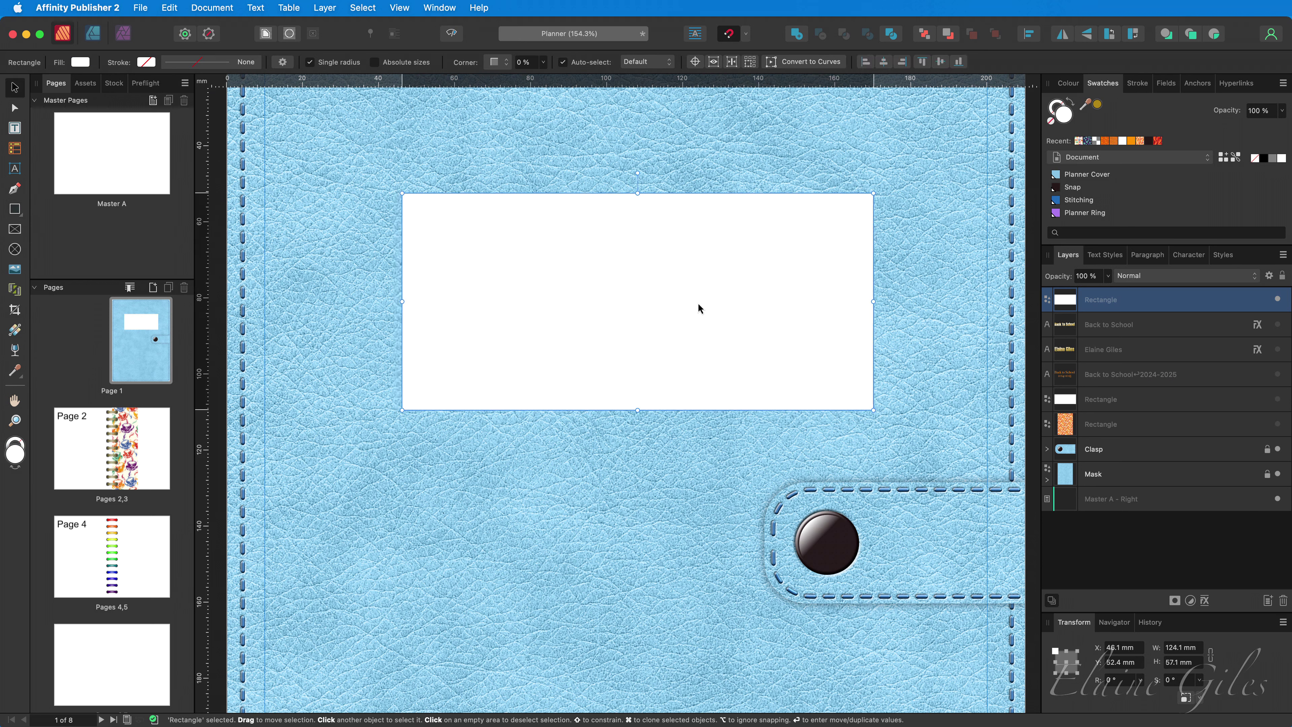
{"action": "left_click_drag", "start_coordinate": [697, 306], "coordinate": [615, 266]}
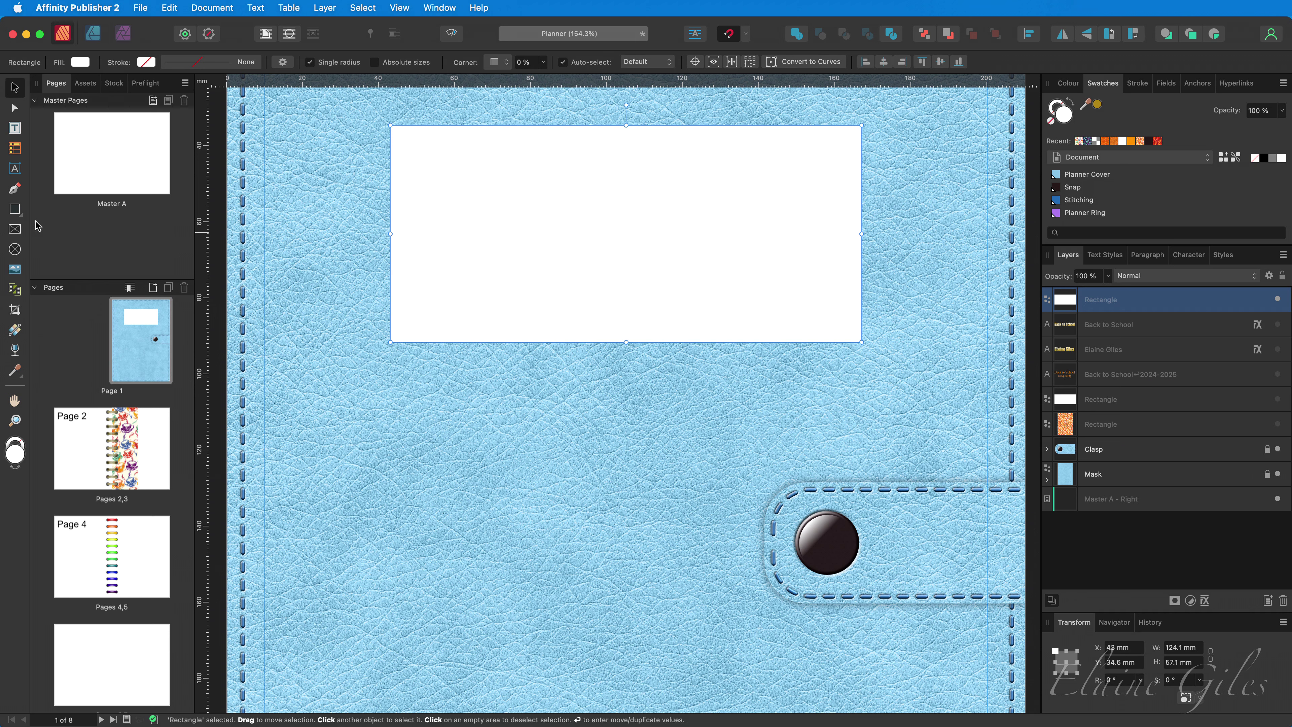
{"action": "left_click", "coordinate": [21, 217]}
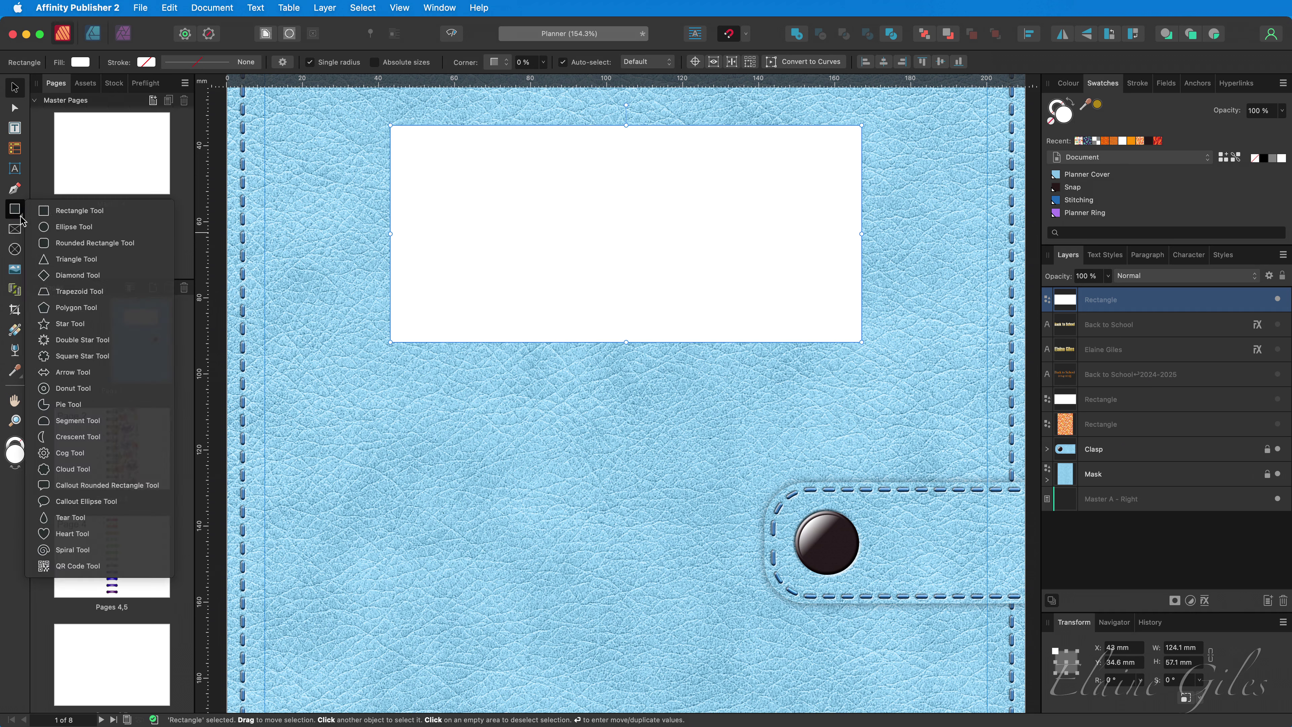
{"action": "left_click", "coordinate": [634, 242]}
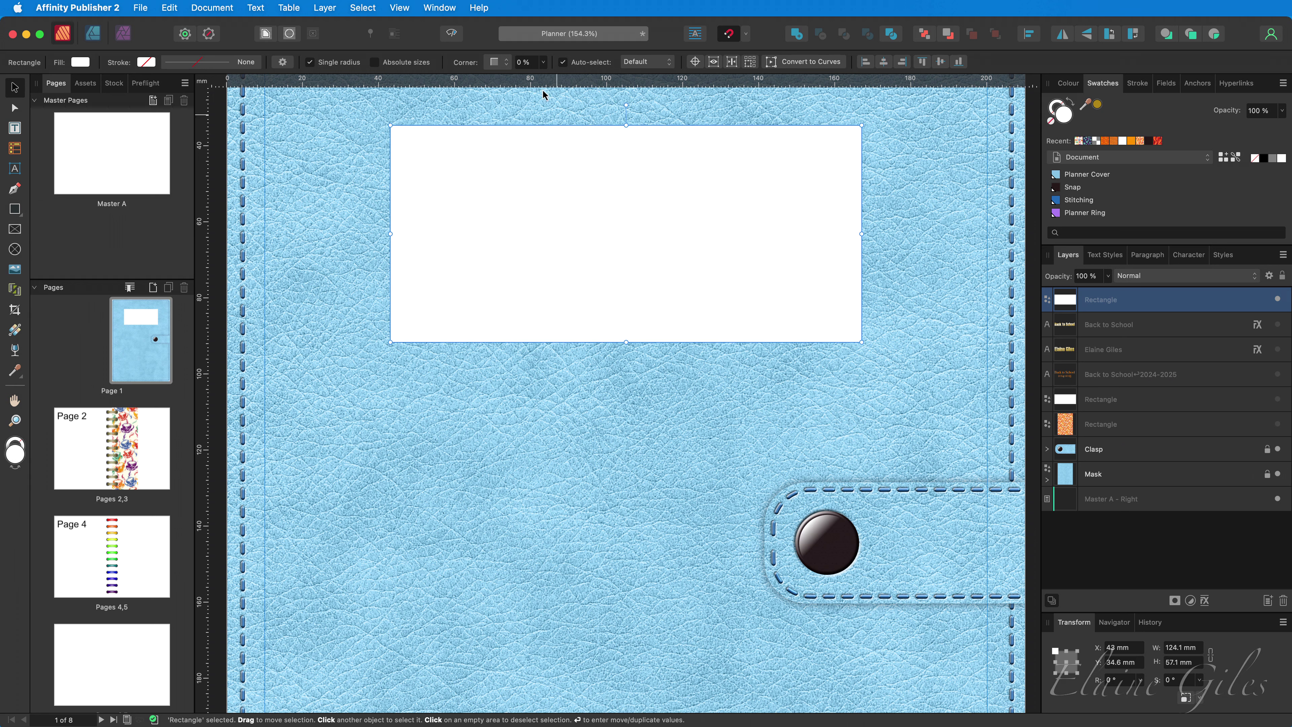
- Try Rounded, Straight and Cutout corner types, settling on 25% Concave corners
{"action": "left_click", "coordinate": [507, 69]}
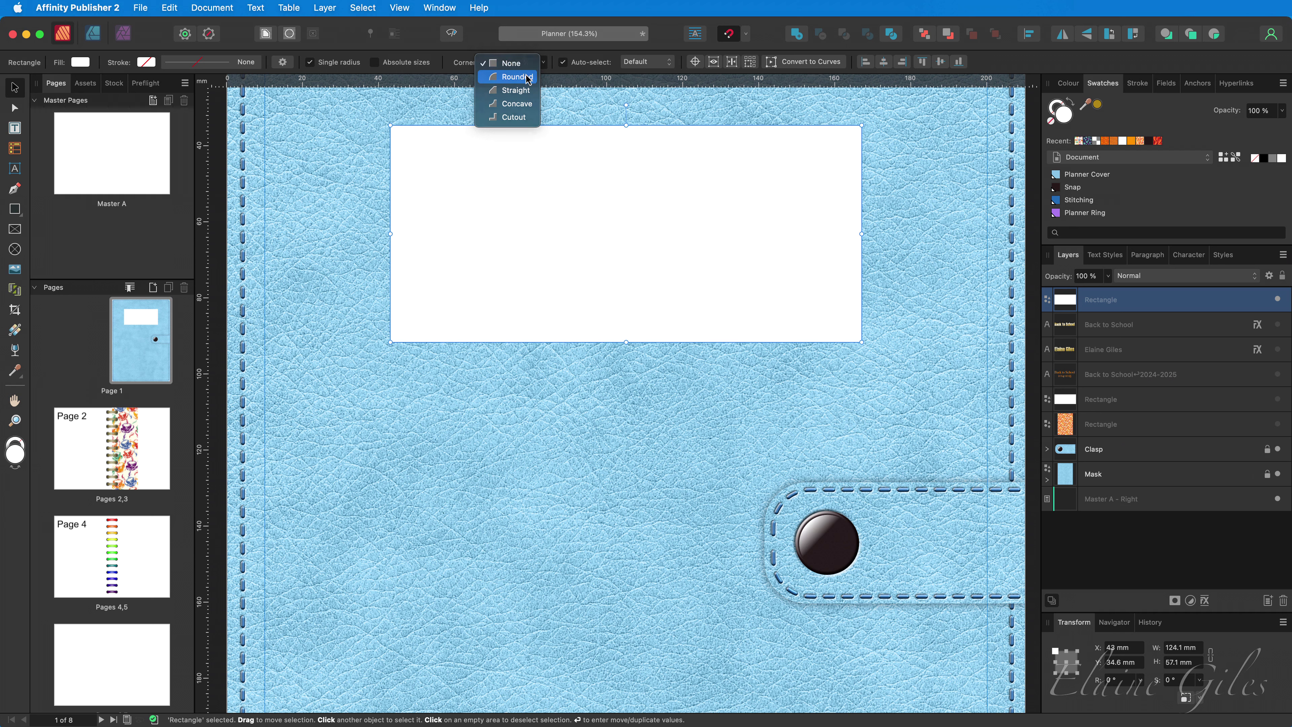
{"action": "left_click", "coordinate": [528, 76]}
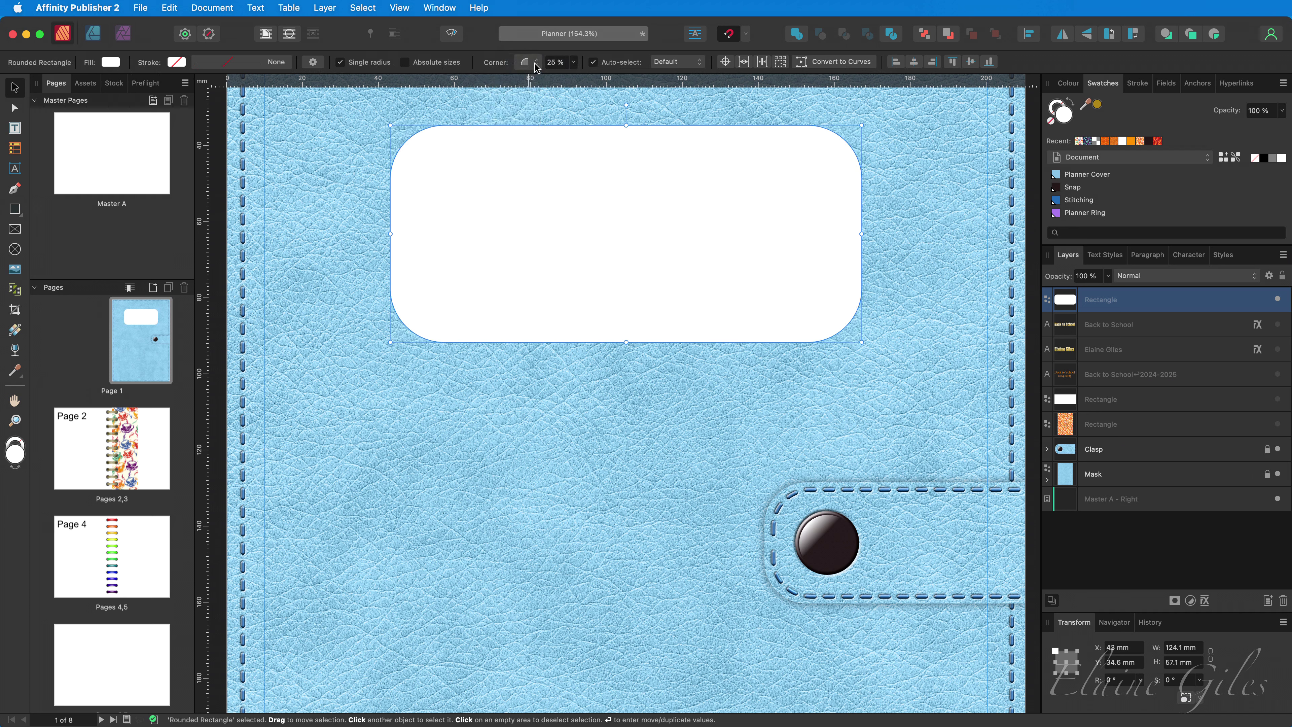
{"action": "left_click", "coordinate": [536, 67]}
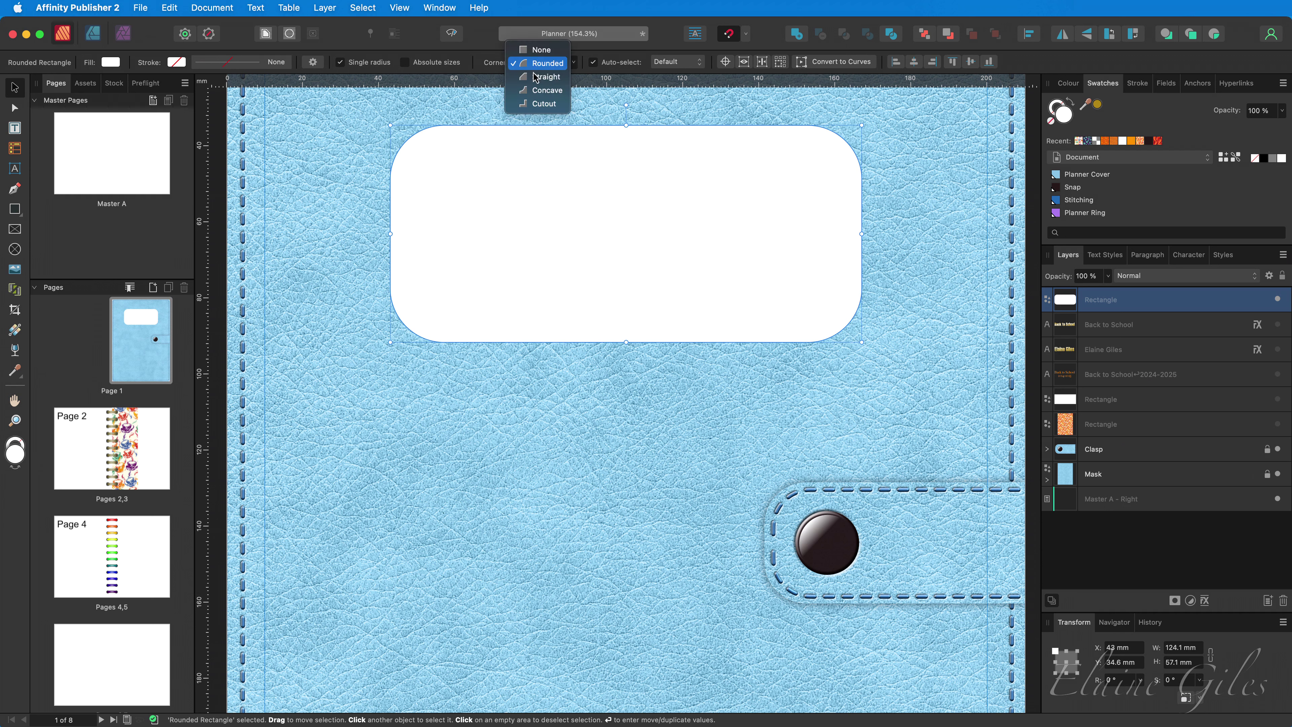
{"action": "left_click", "coordinate": [533, 80]}
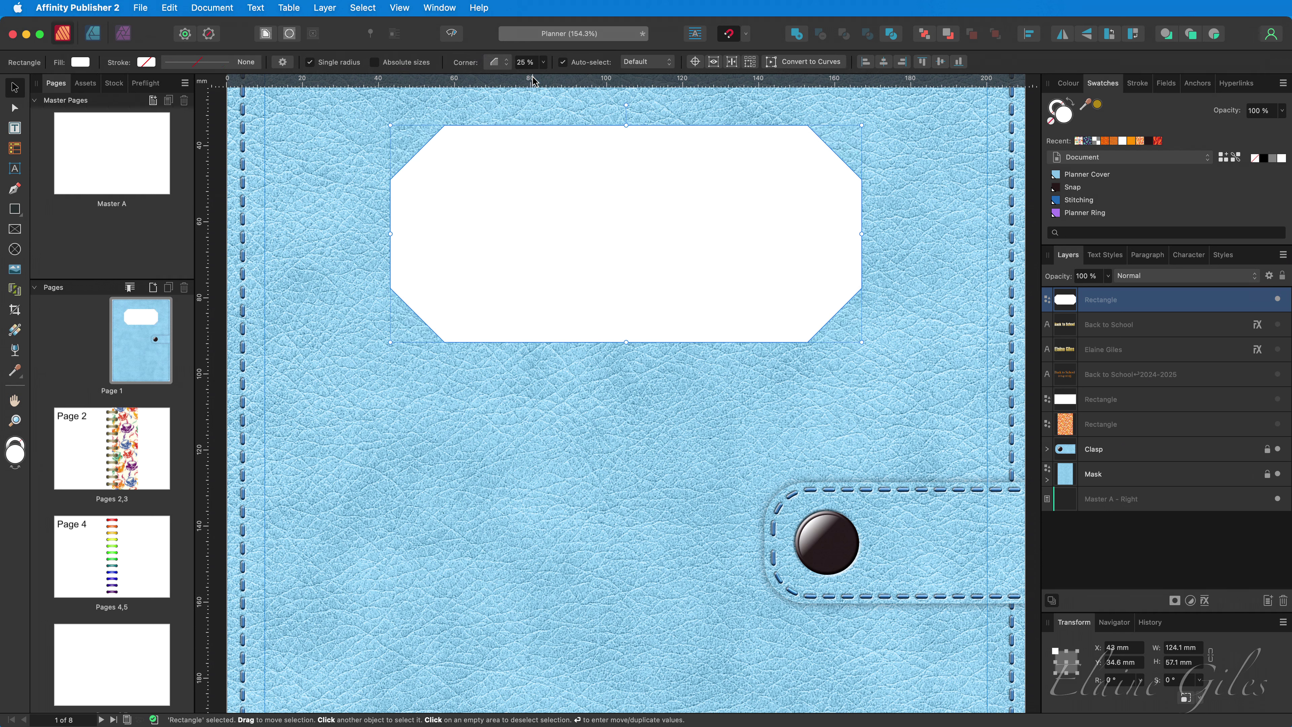
{"action": "left_click", "coordinate": [507, 63]}
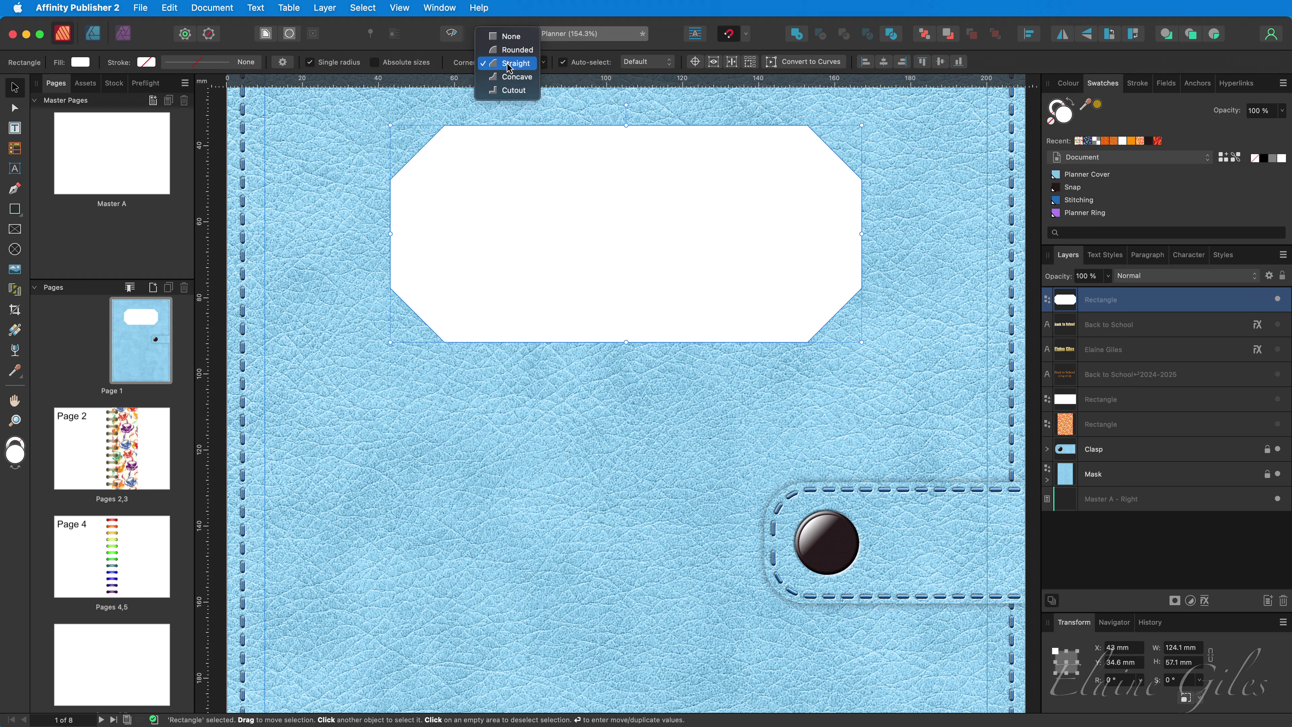
{"action": "left_click", "coordinate": [511, 76]}
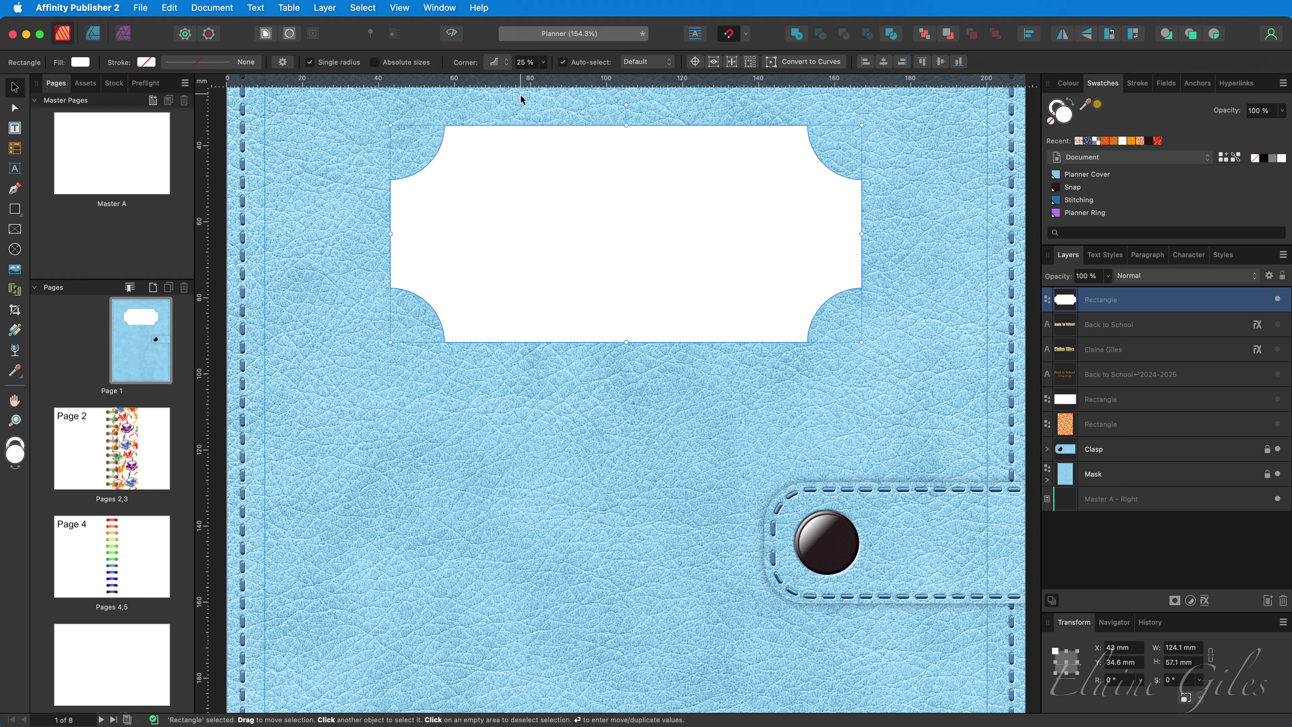
{"action": "left_click", "coordinate": [508, 63]}
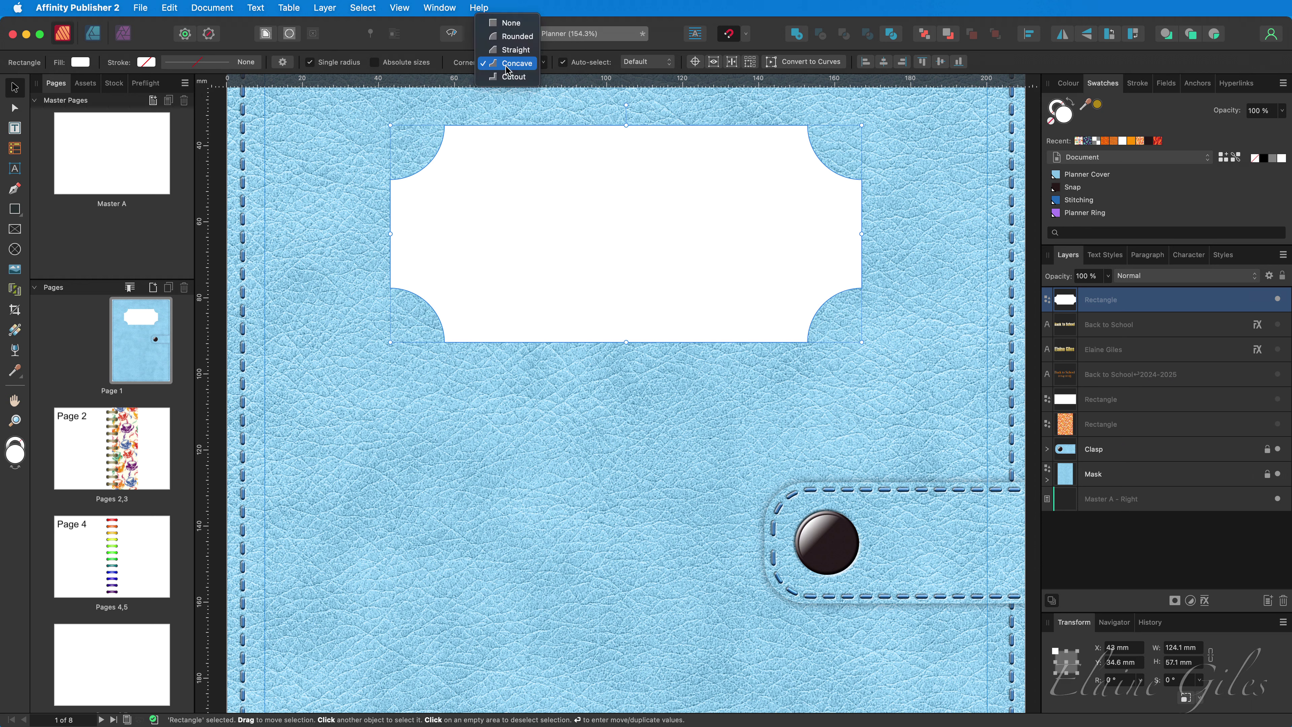
{"action": "left_click", "coordinate": [510, 77]}
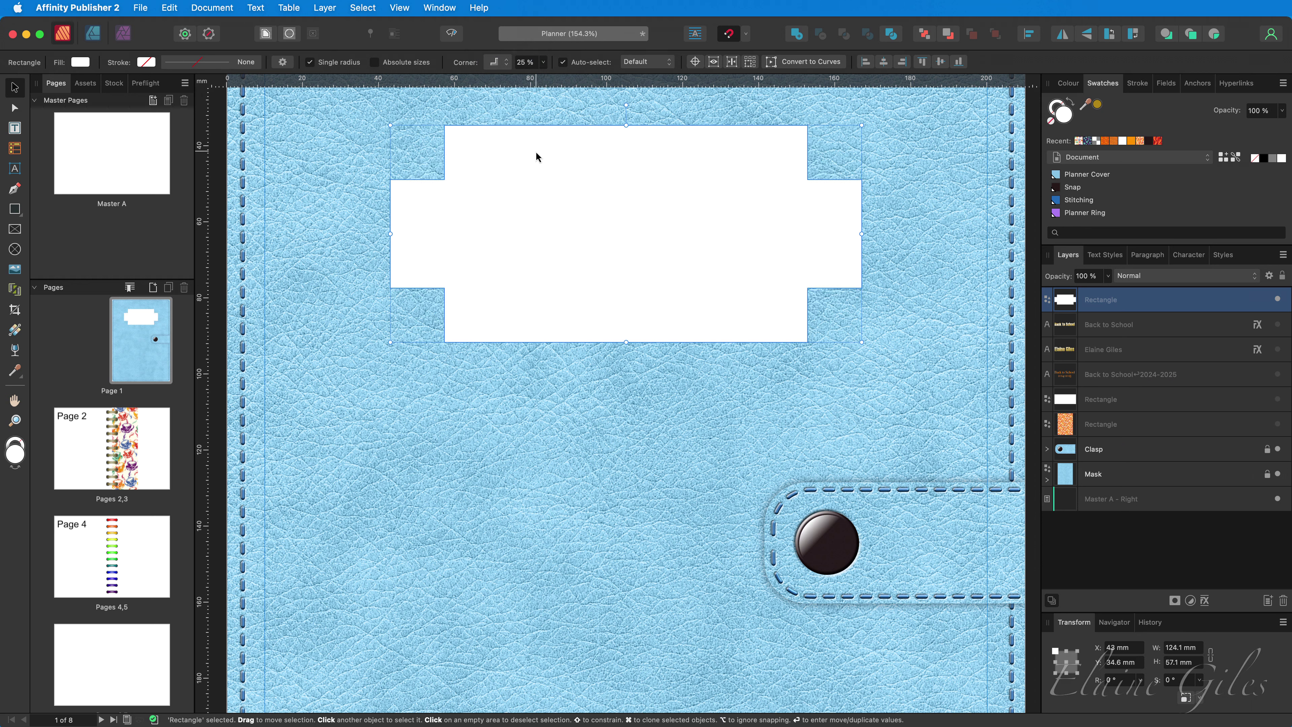
{"action": "left_click", "coordinate": [507, 64]}
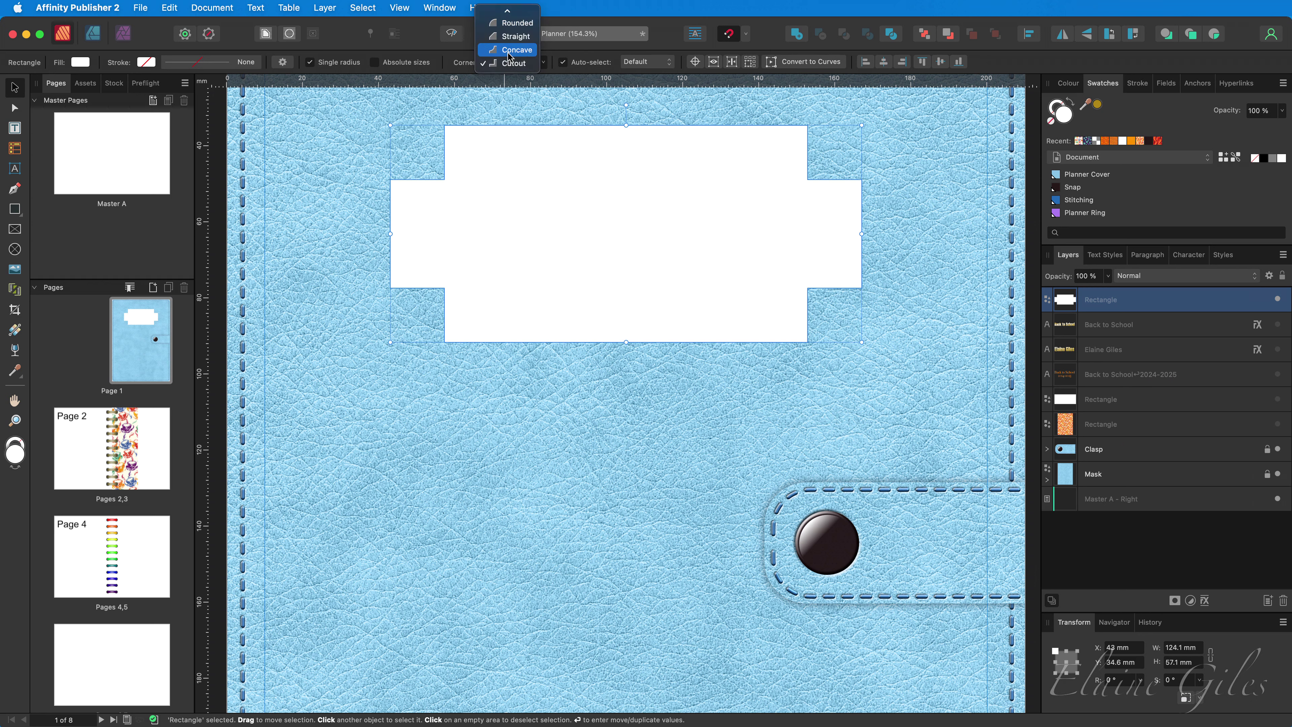
{"action": "left_click", "coordinate": [508, 51]}
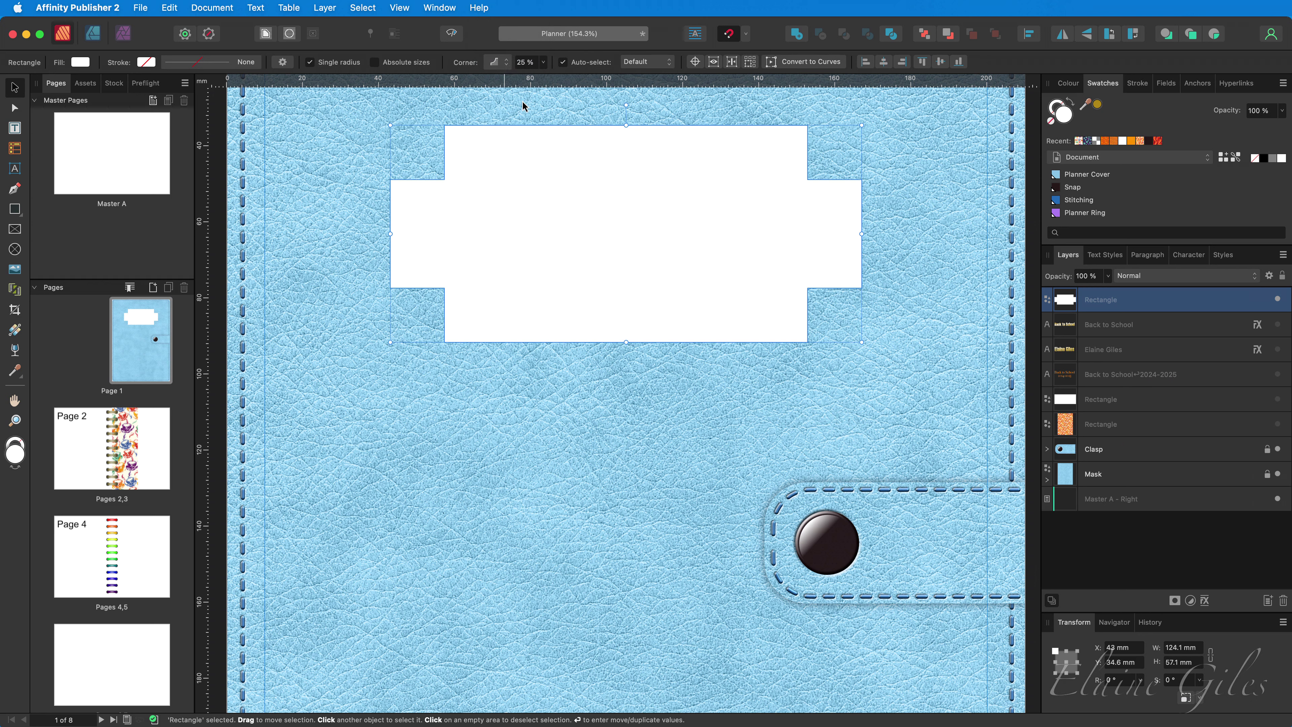
- Set the corner radius to 14% and try squaring the top-left and bottom-right corners individually
{"action": "left_click", "coordinate": [536, 64]}
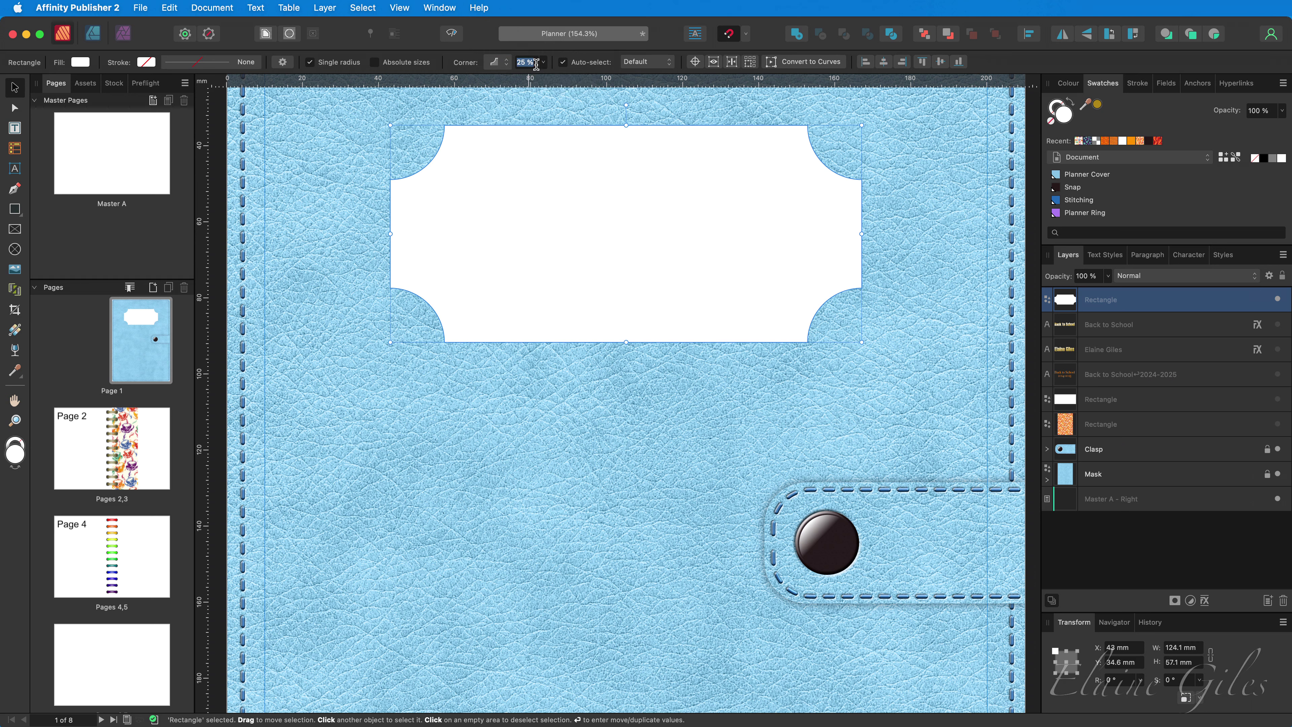
{"action": "type", "text": "14"}
{"action": "key", "text": "Return"}
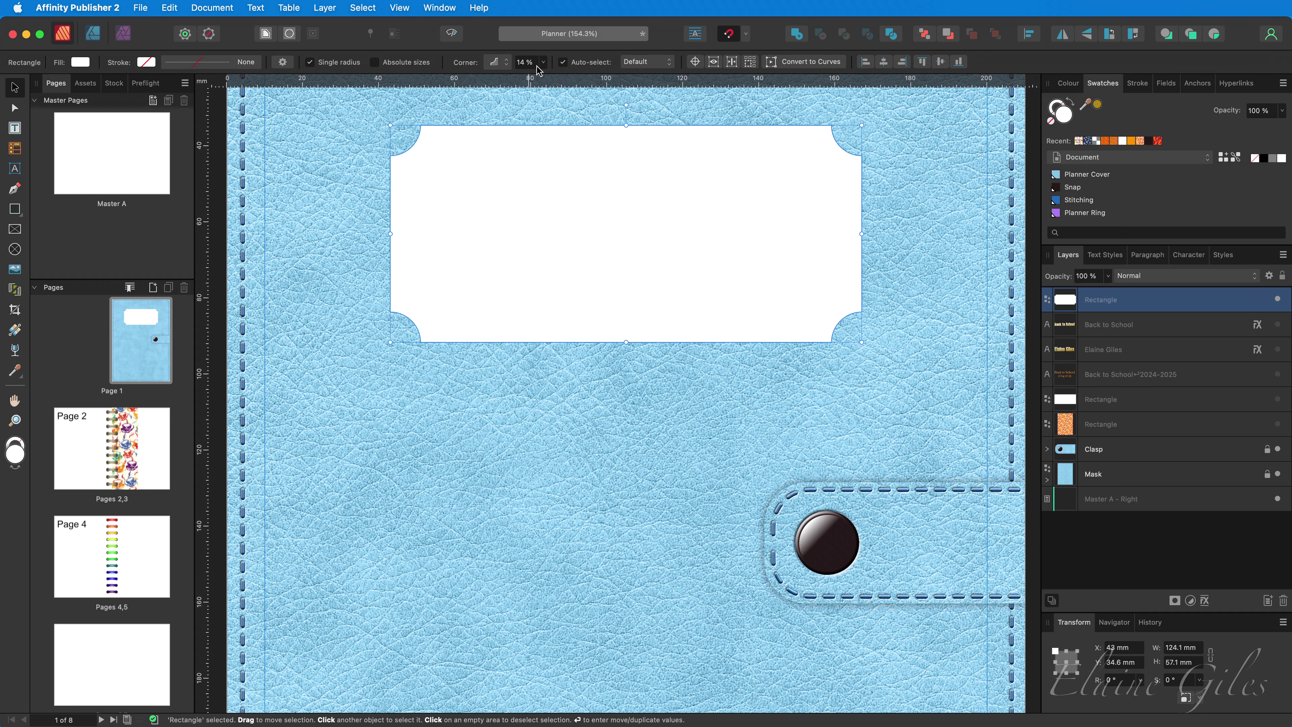
{"action": "left_click", "coordinate": [328, 63]}
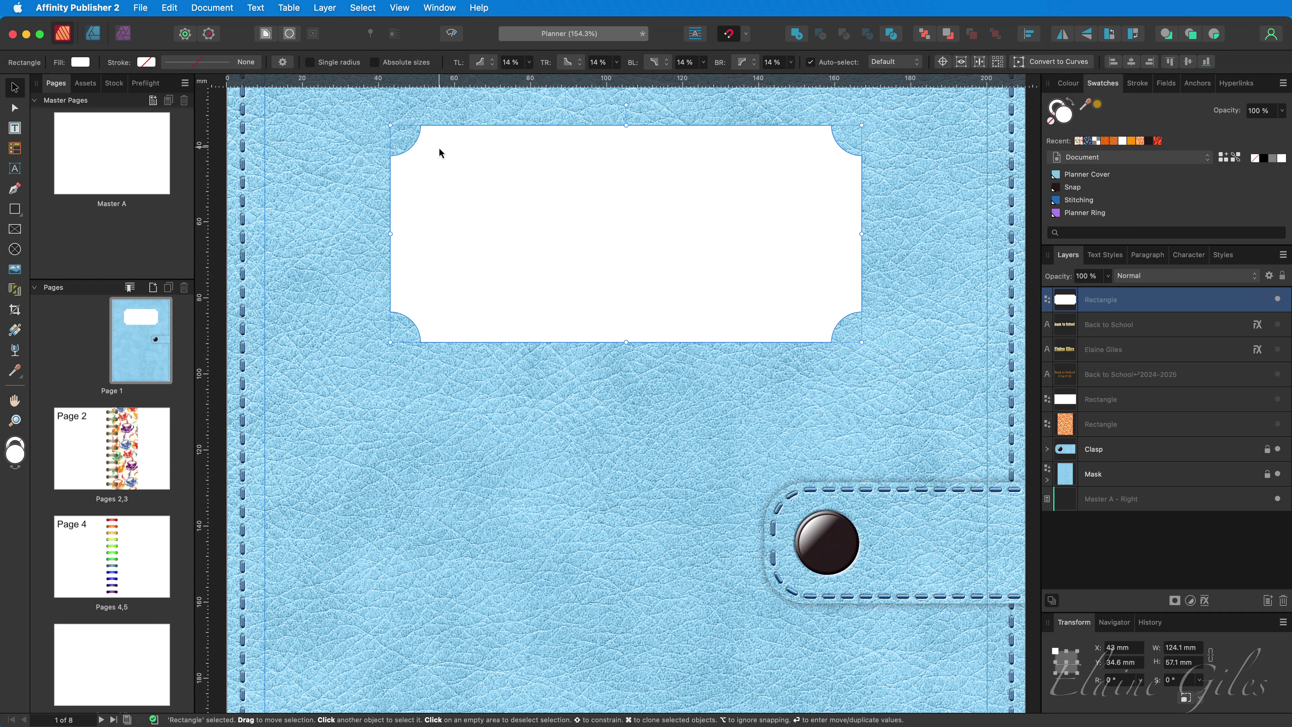
{"action": "key", "text": "a"}
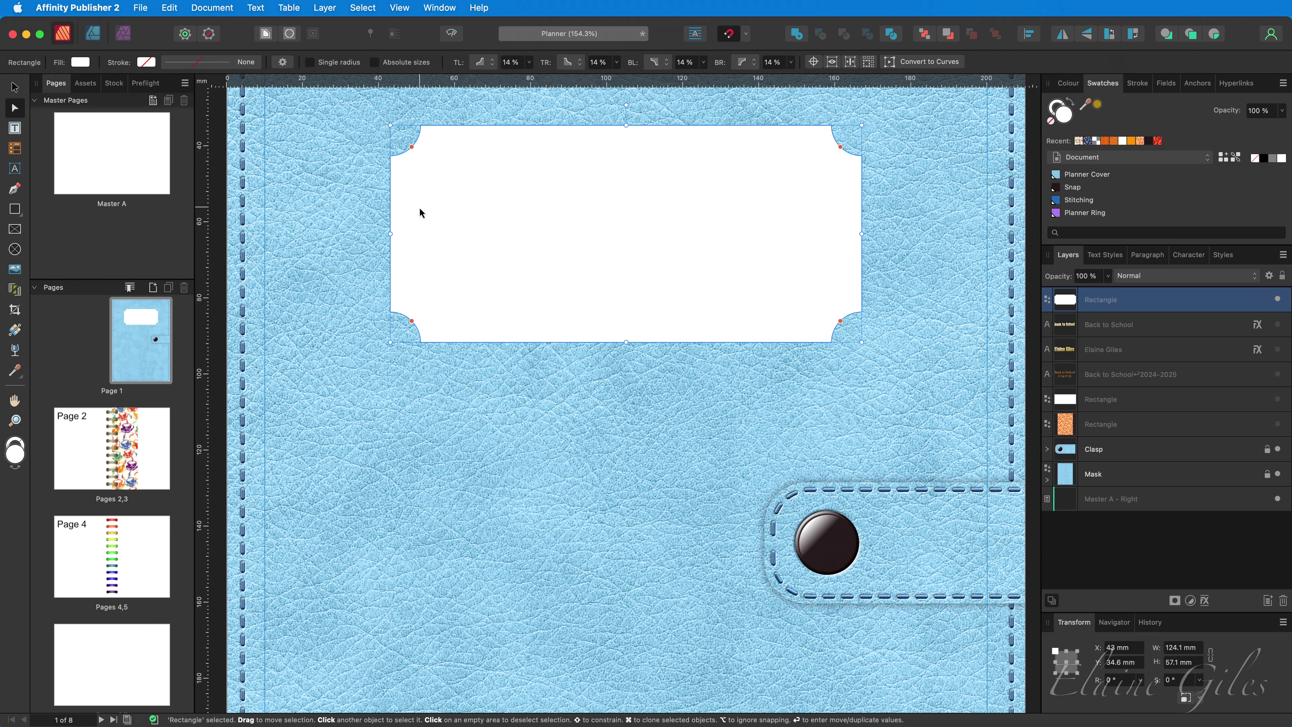
{"action": "left_click_drag", "start_coordinate": [411, 147], "coordinate": [373, 110]}
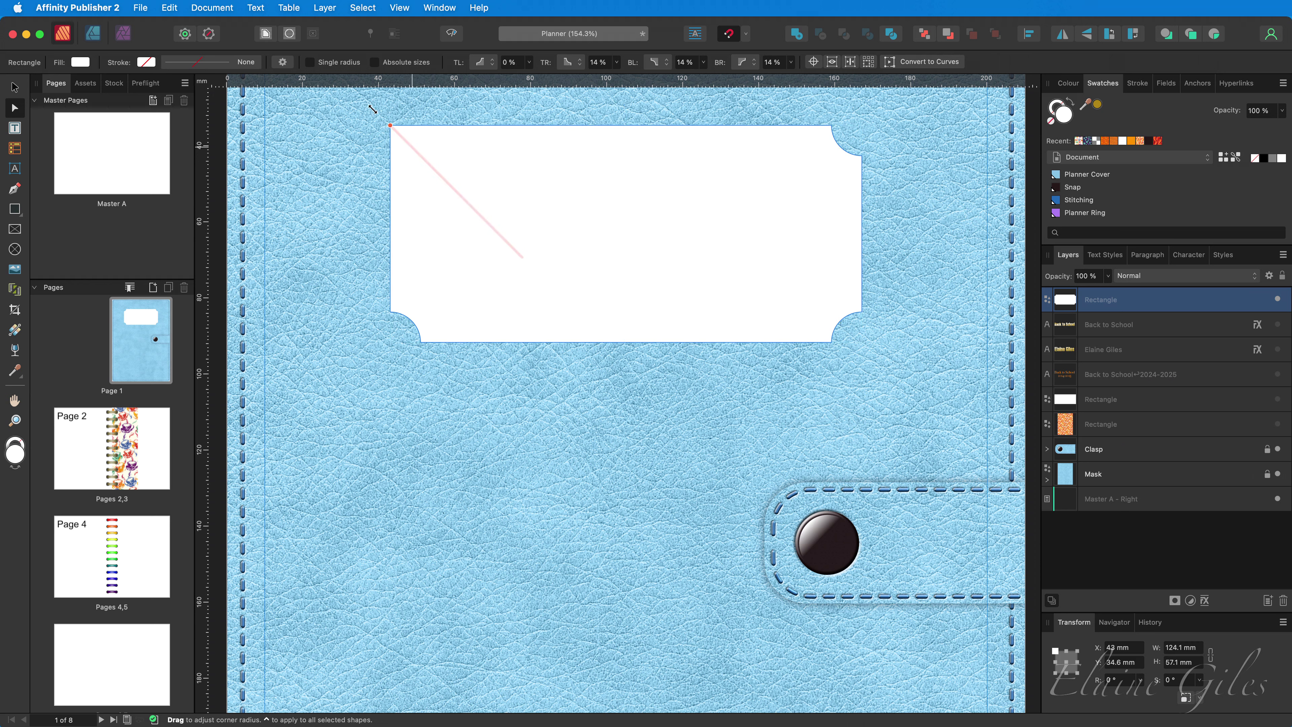
{"action": "left_click_drag", "start_coordinate": [841, 321], "coordinate": [869, 358]}
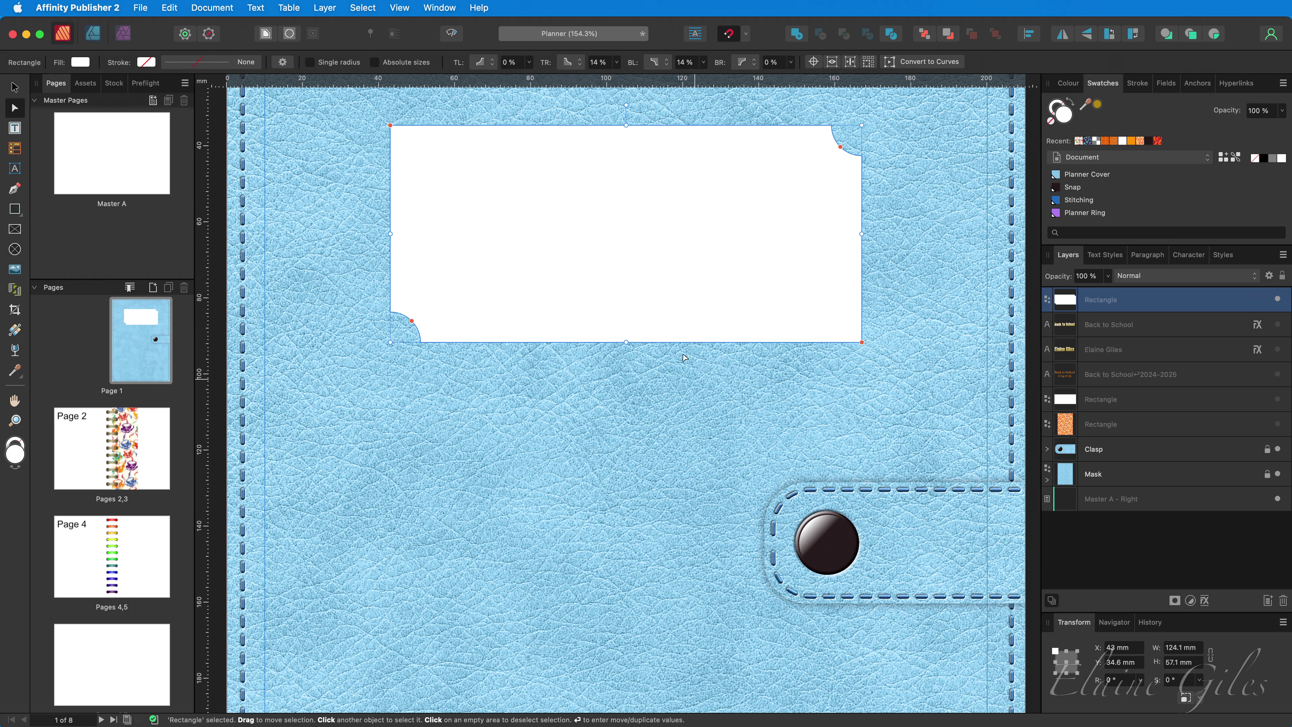
- Restore 14% Concave corners on all four corners with Single radius ticked
{"action": "left_click", "coordinate": [333, 65]}
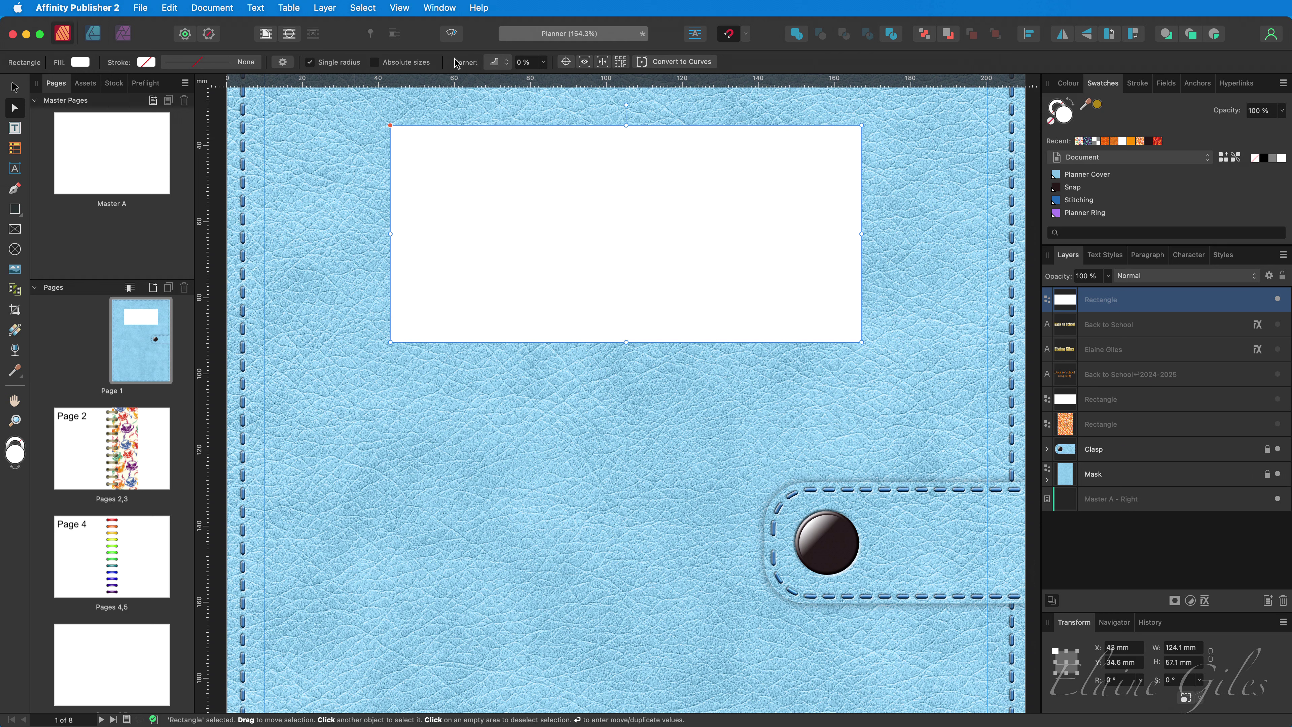
{"action": "left_click", "coordinate": [507, 69]}
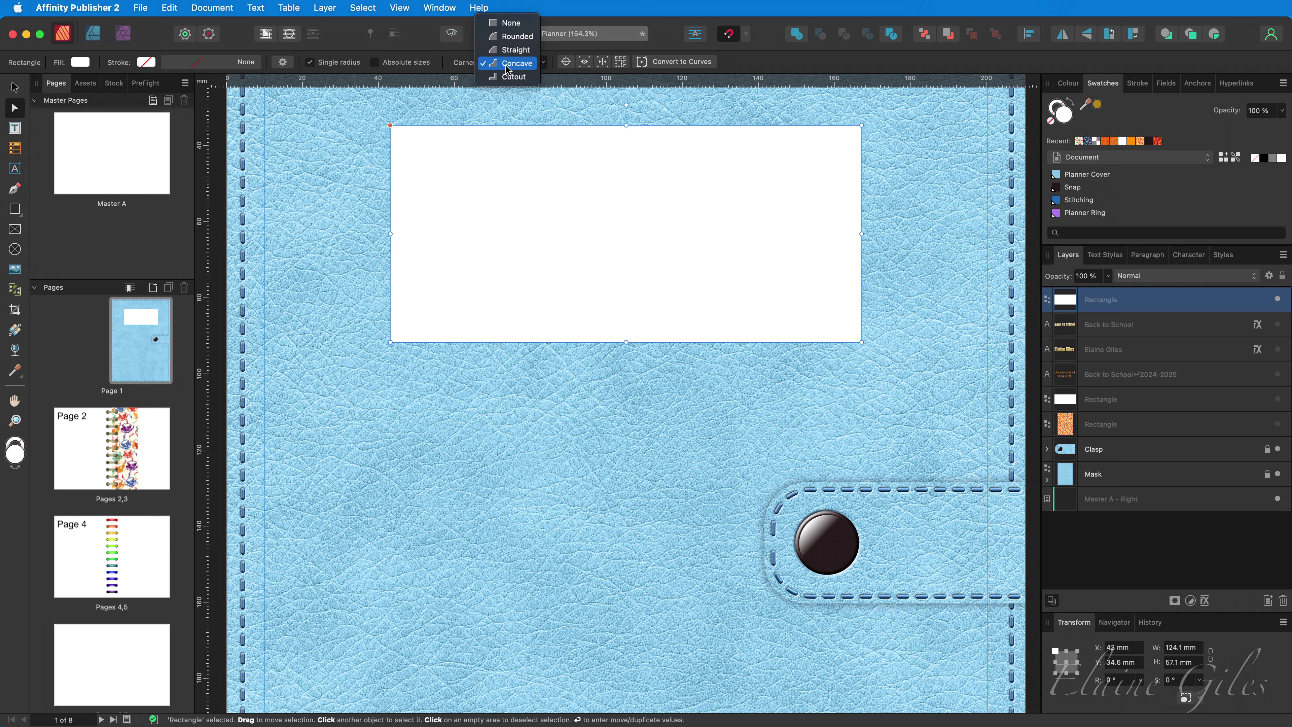
{"action": "left_click", "coordinate": [508, 69]}
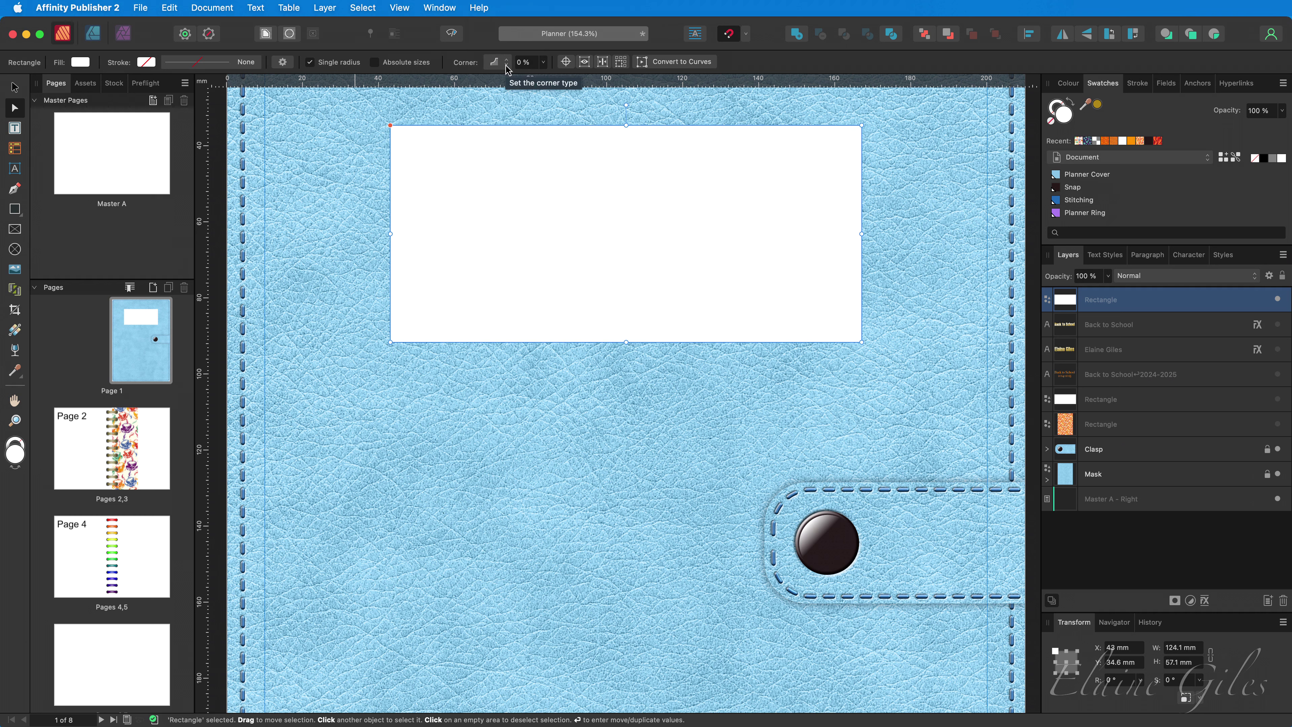
{"action": "left_click", "coordinate": [506, 67]}
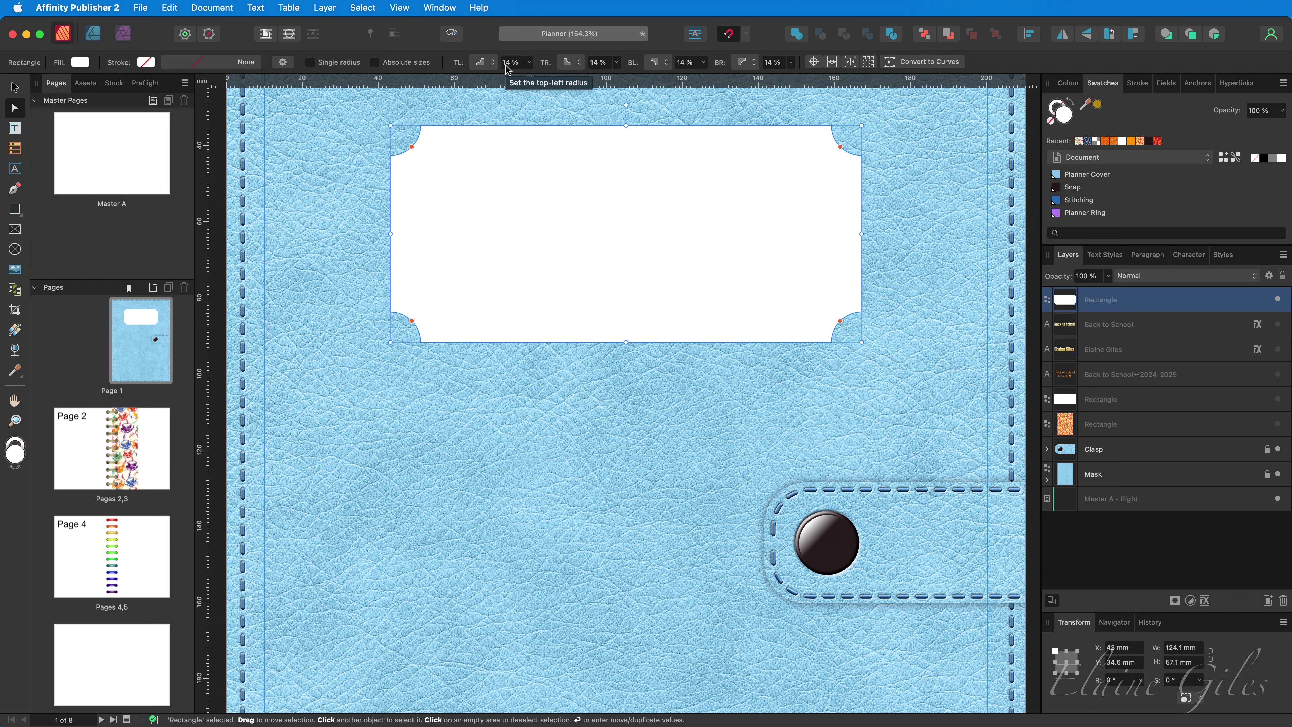
{"action": "left_click", "coordinate": [339, 62]}
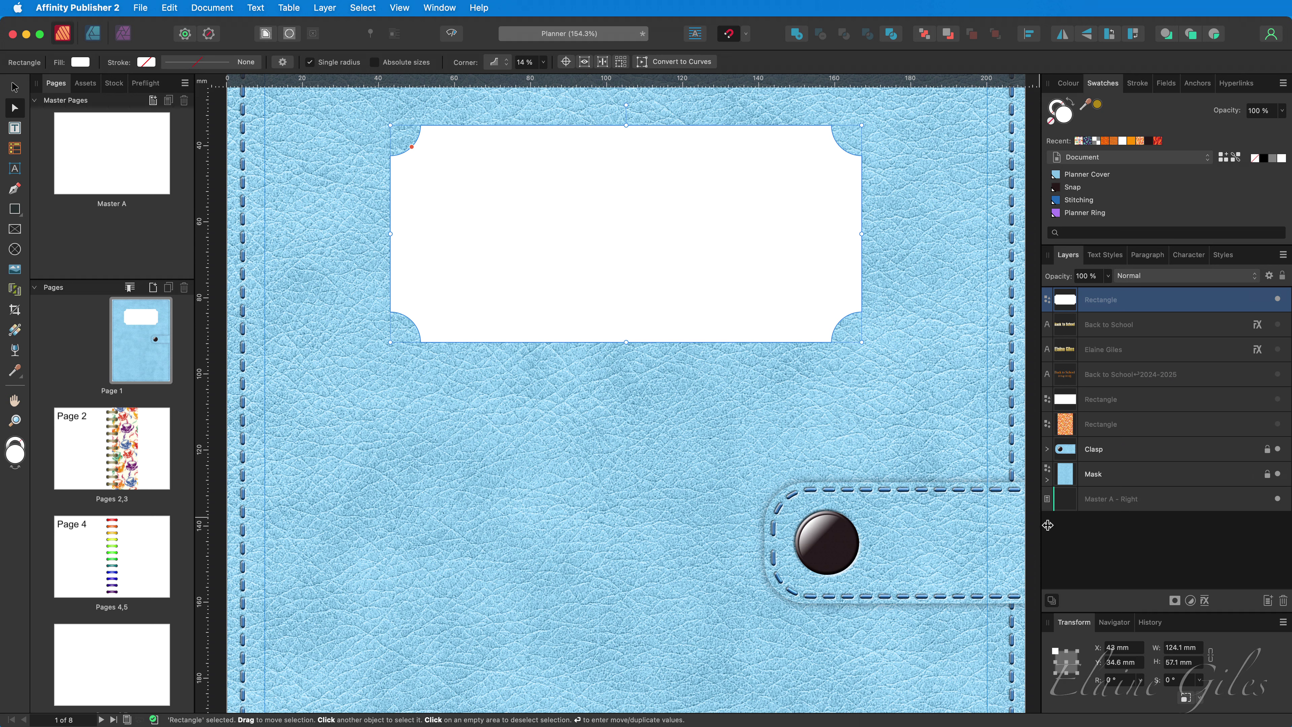
- Give the nameplate a Bevel / Emboss layer effect with a 12 px radius
{"action": "left_click", "coordinate": [1205, 601]}
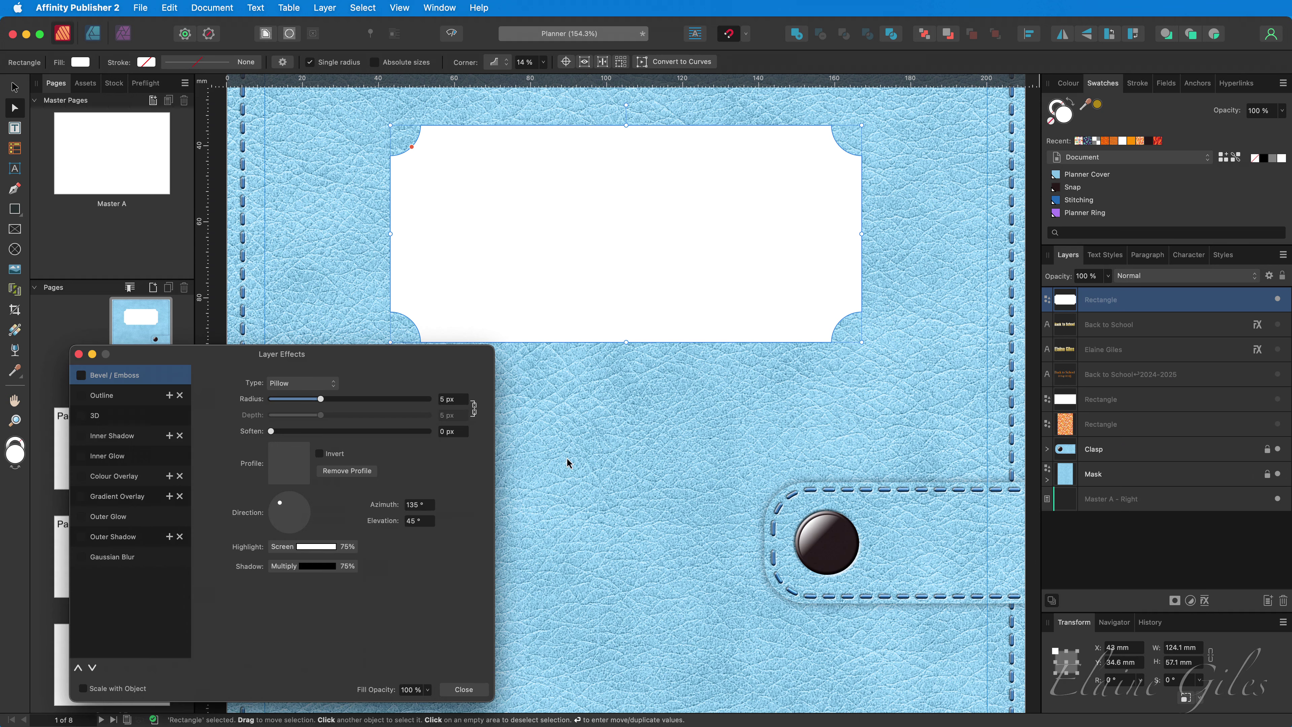
{"action": "left_click", "coordinate": [121, 381]}
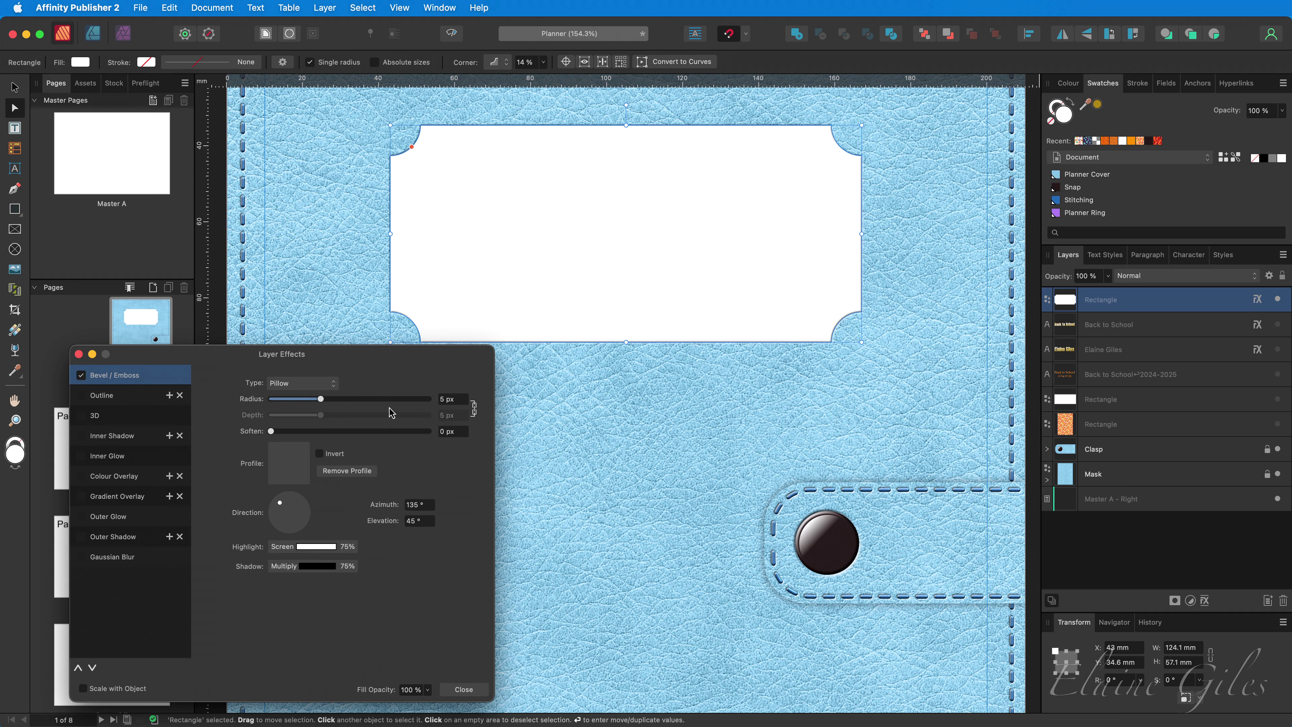
{"action": "double_click", "coordinate": [451, 399]}
{"action": "triple_click", "coordinate": [453, 400]}
{"action": "type", "text": "12"}
{"action": "key", "text": "Tab"}
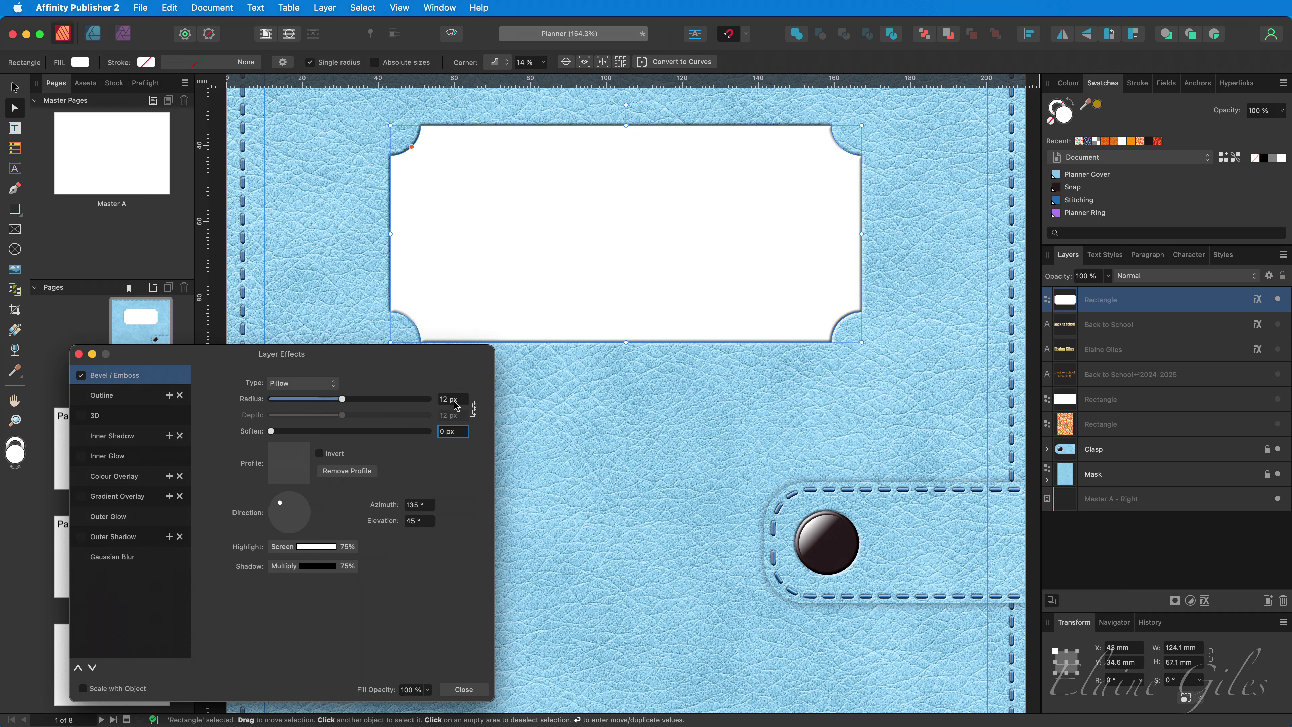
- Add a 3D layer effect with a 6 px radius
{"action": "left_click", "coordinate": [113, 420]}
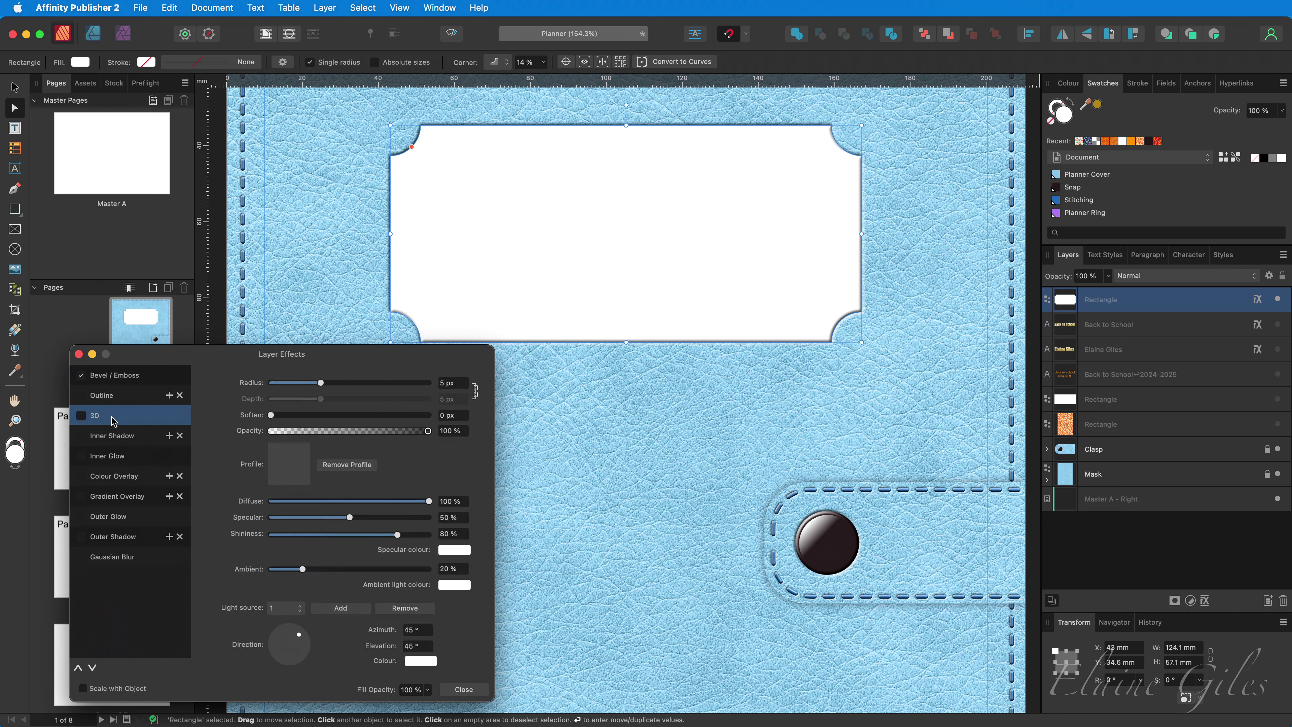
{"action": "left_click", "coordinate": [459, 389]}
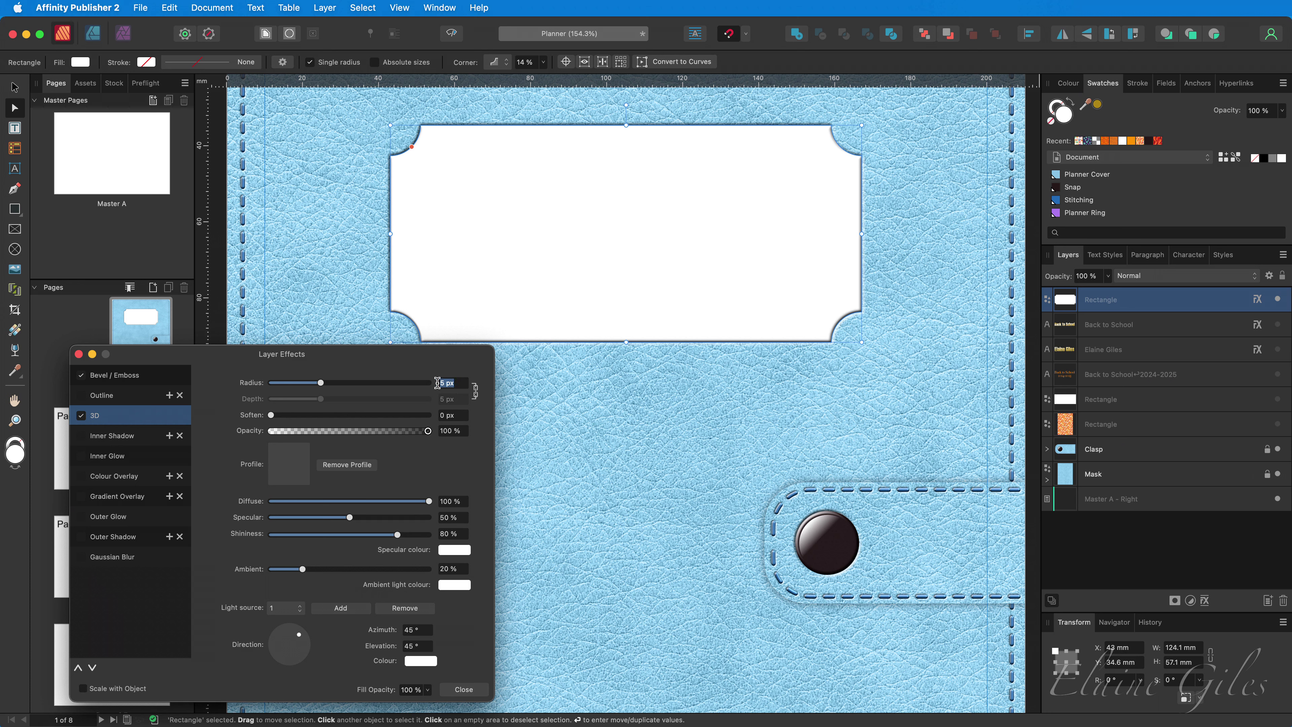
{"action": "type", "text": "6"}
{"action": "key", "text": "Return"}
{"action": "left_click", "coordinate": [463, 689]}
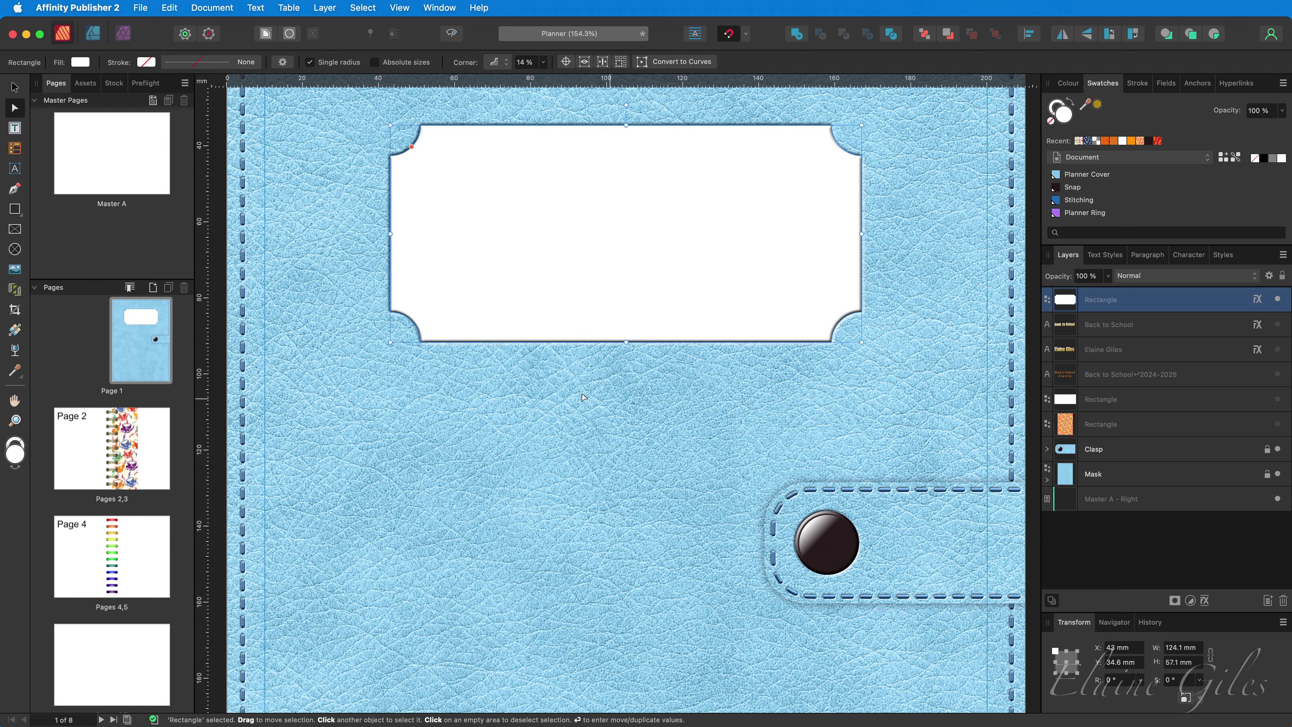
- Give the nameplate a Bitmap fill from the golden metallic JPG, stretched to the plate's right edge
{"action": "left_click", "coordinate": [18, 332]}
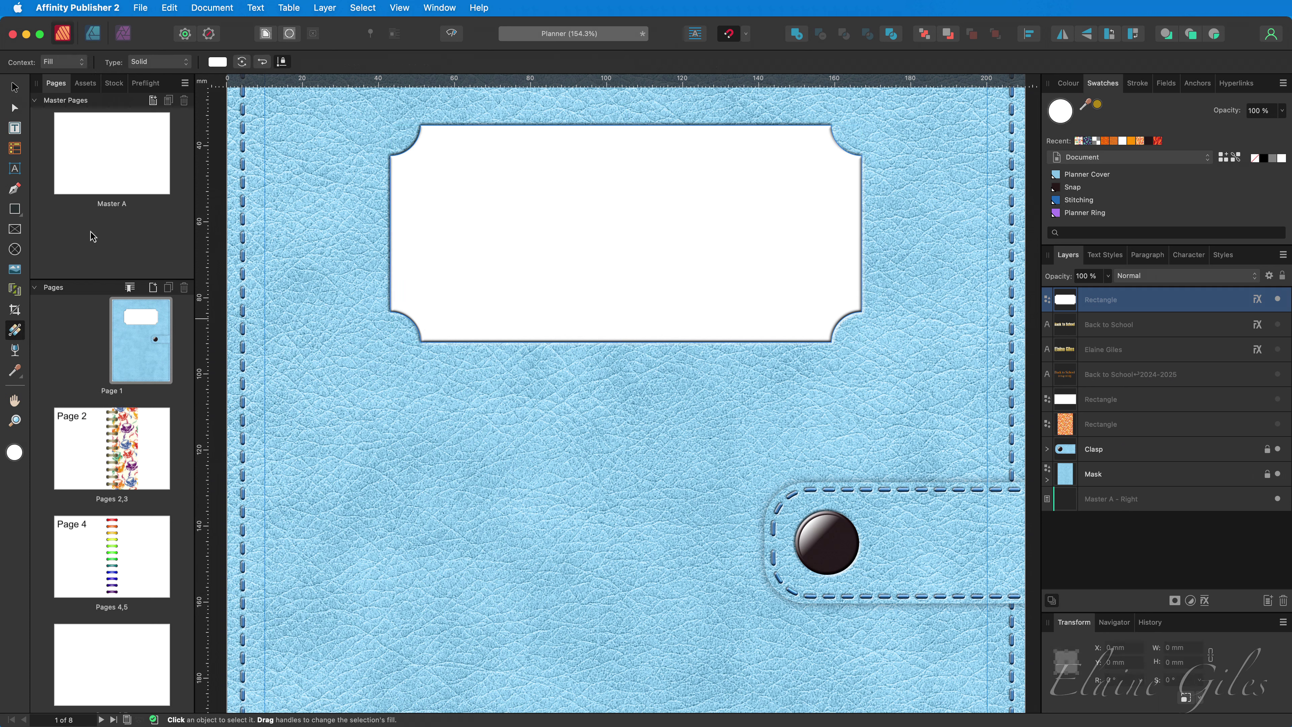
{"action": "left_click", "coordinate": [165, 64]}
{"action": "left_click", "coordinate": [148, 131]}
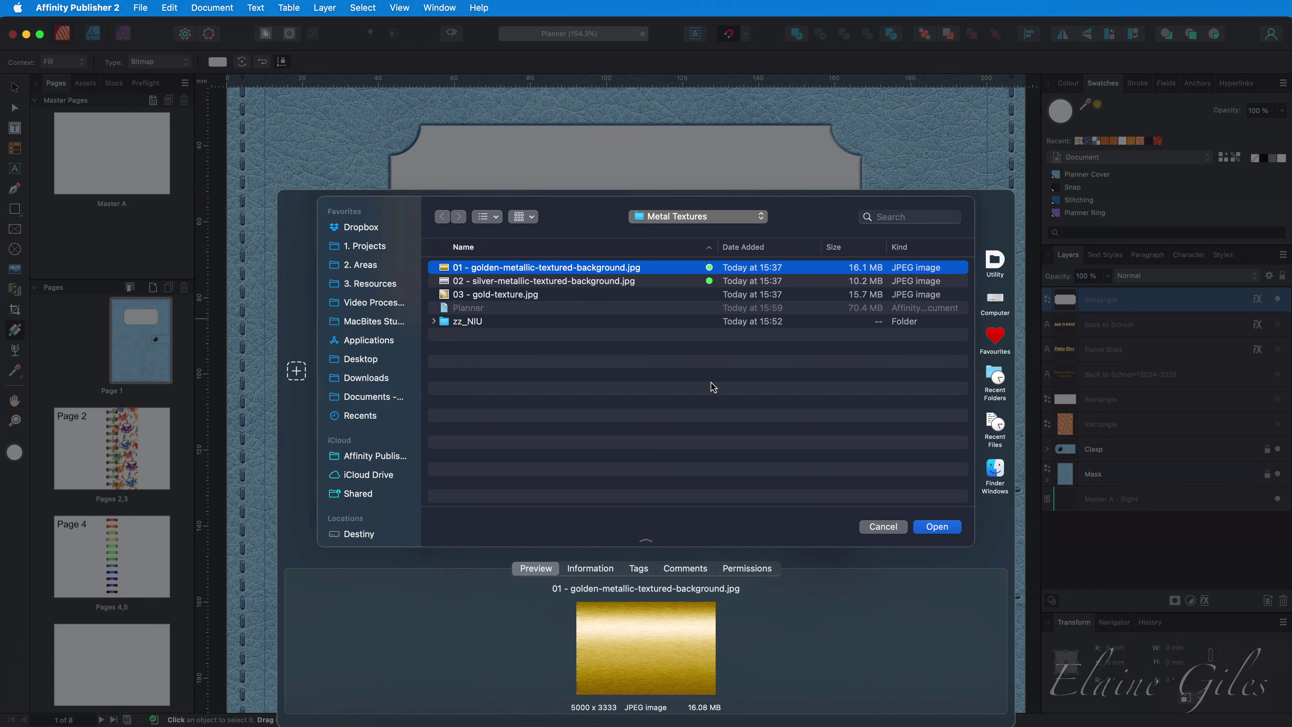
{"action": "left_click", "coordinate": [937, 527]}
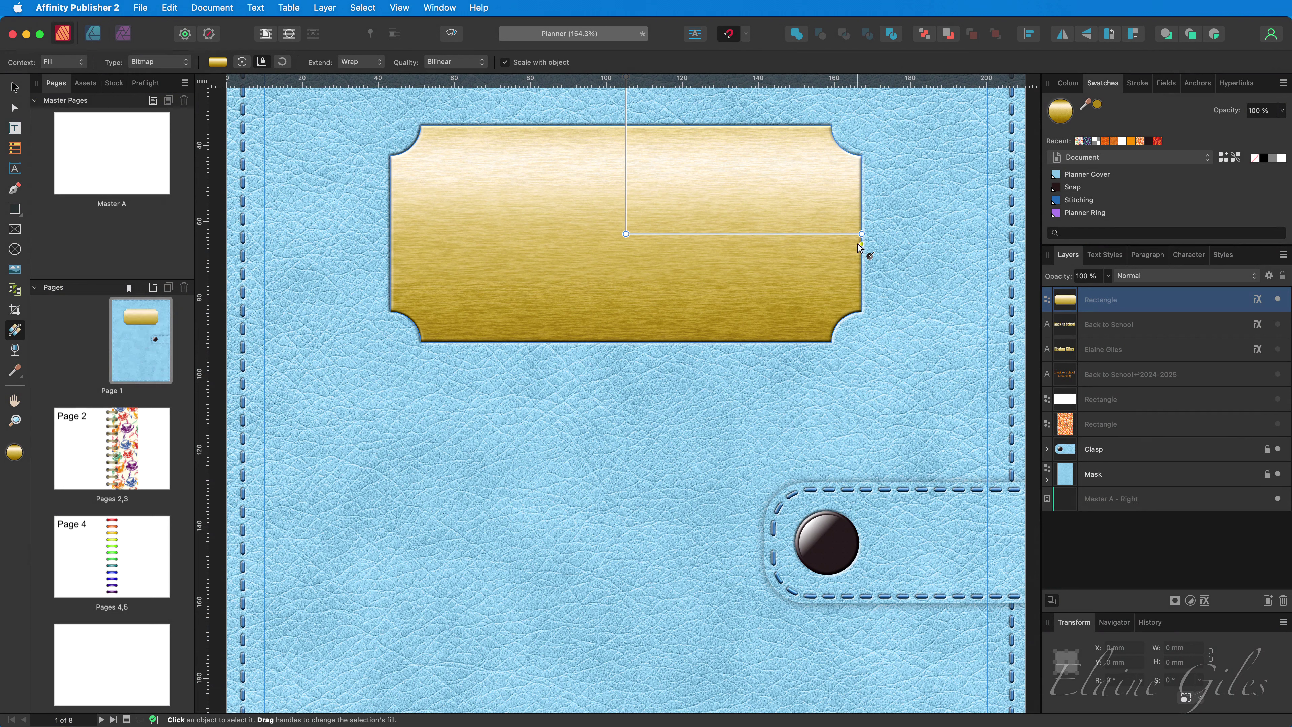
{"action": "left_click_drag", "start_coordinate": [859, 233], "coordinate": [808, 233]}
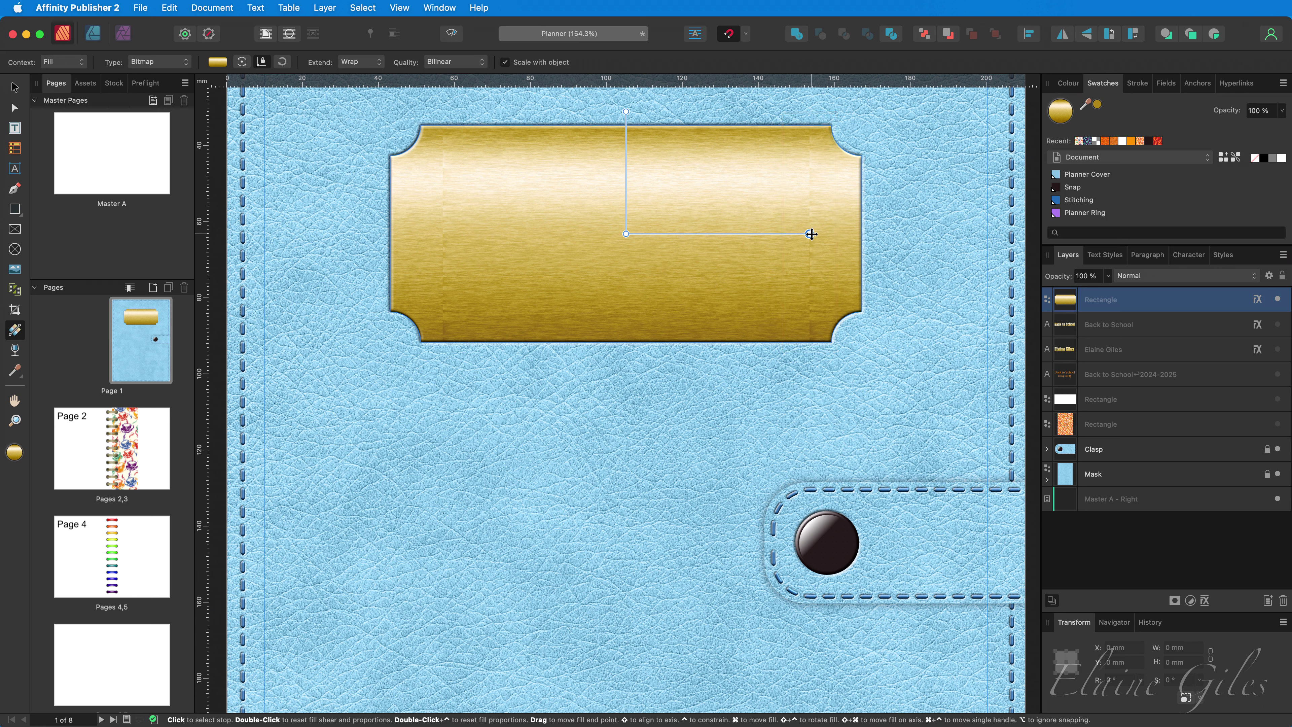
{"action": "left_click_drag", "start_coordinate": [811, 234], "coordinate": [862, 233]}
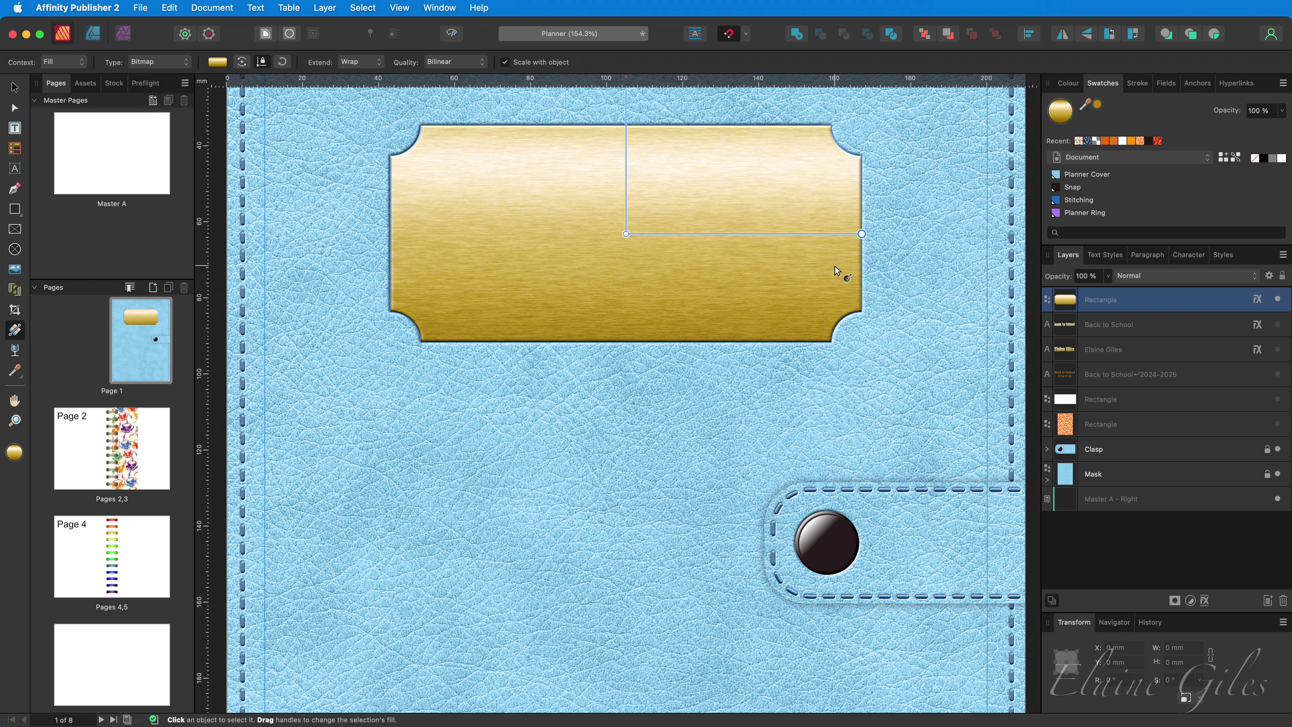
- Add artistic text with the person's name on the gold plate and centre it
{"action": "left_click", "coordinate": [14, 169]}
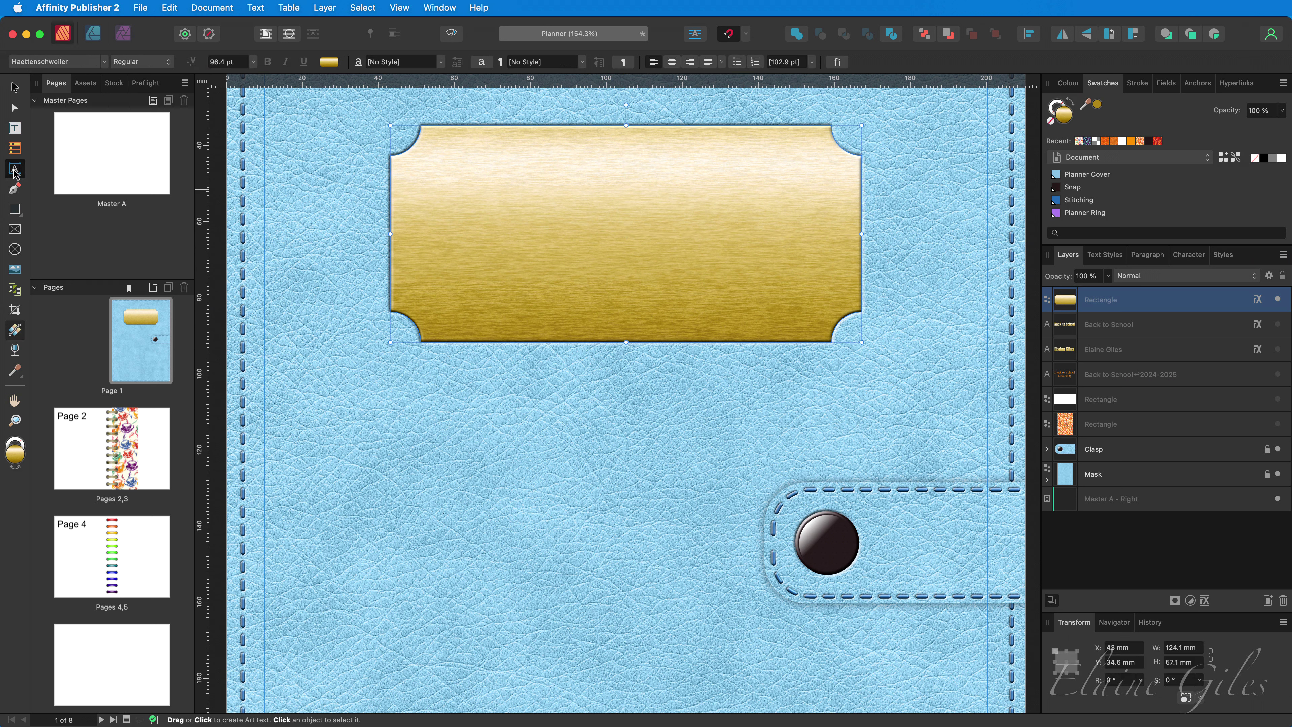
{"action": "left_click", "coordinate": [501, 224]}
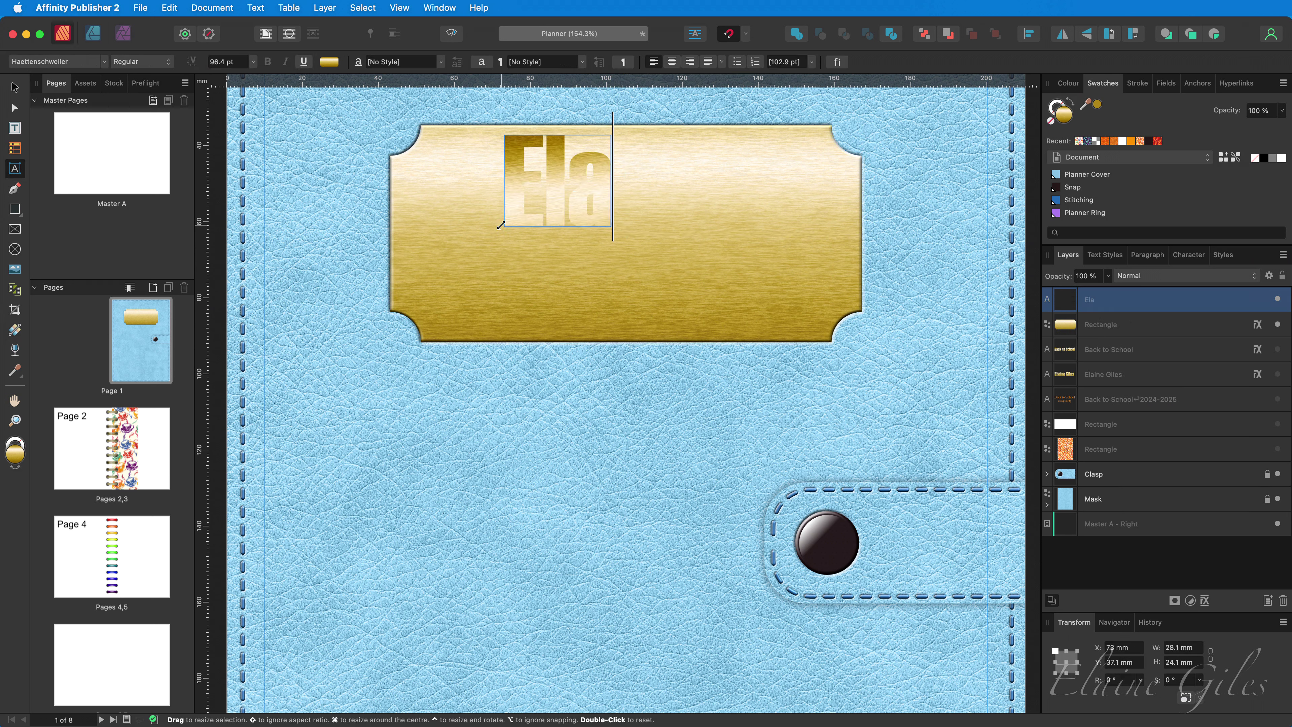
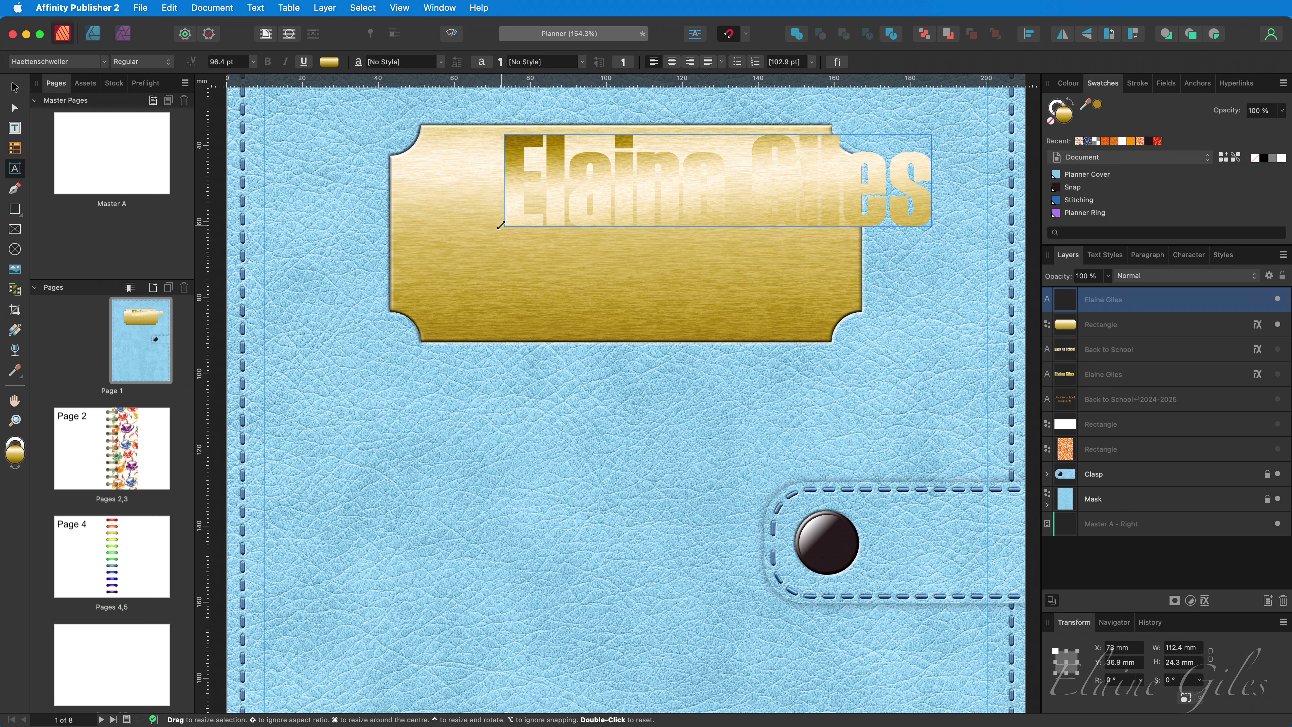
{"action": "key", "text": "Escape"}
{"action": "key", "text": "v"}
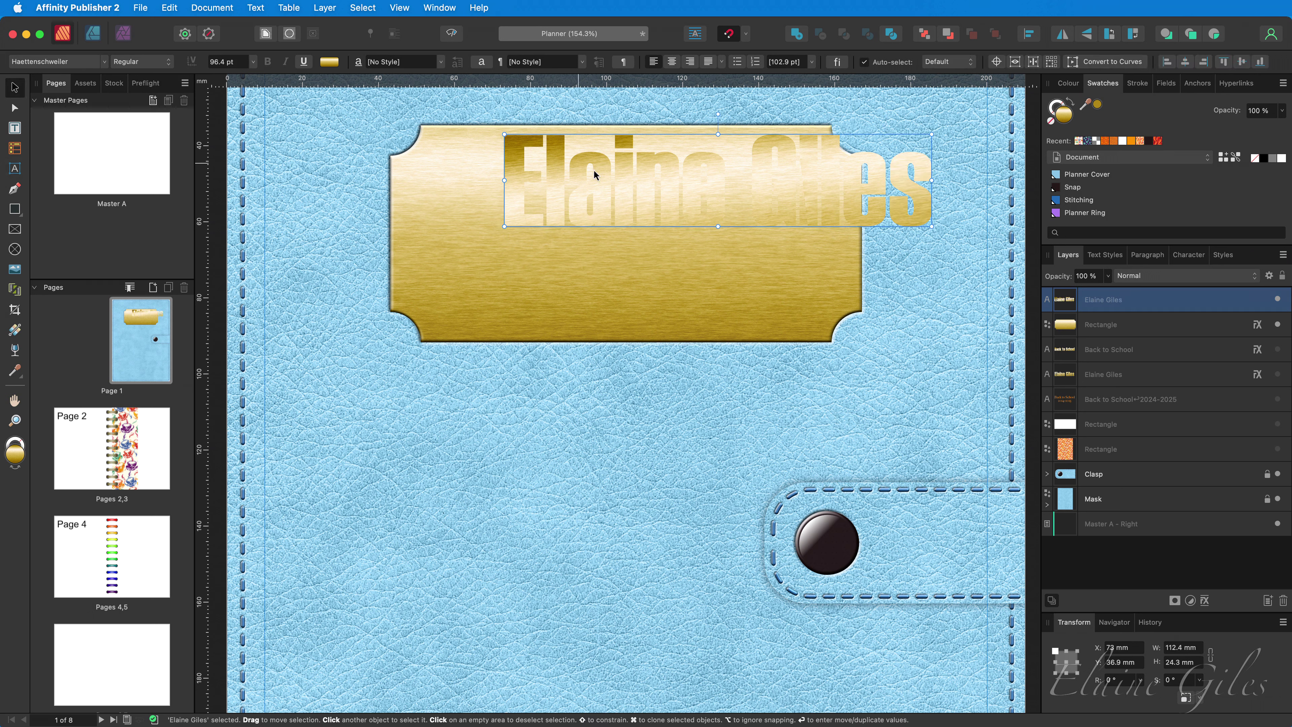
{"action": "left_click_drag", "start_coordinate": [645, 189], "coordinate": [556, 238]}
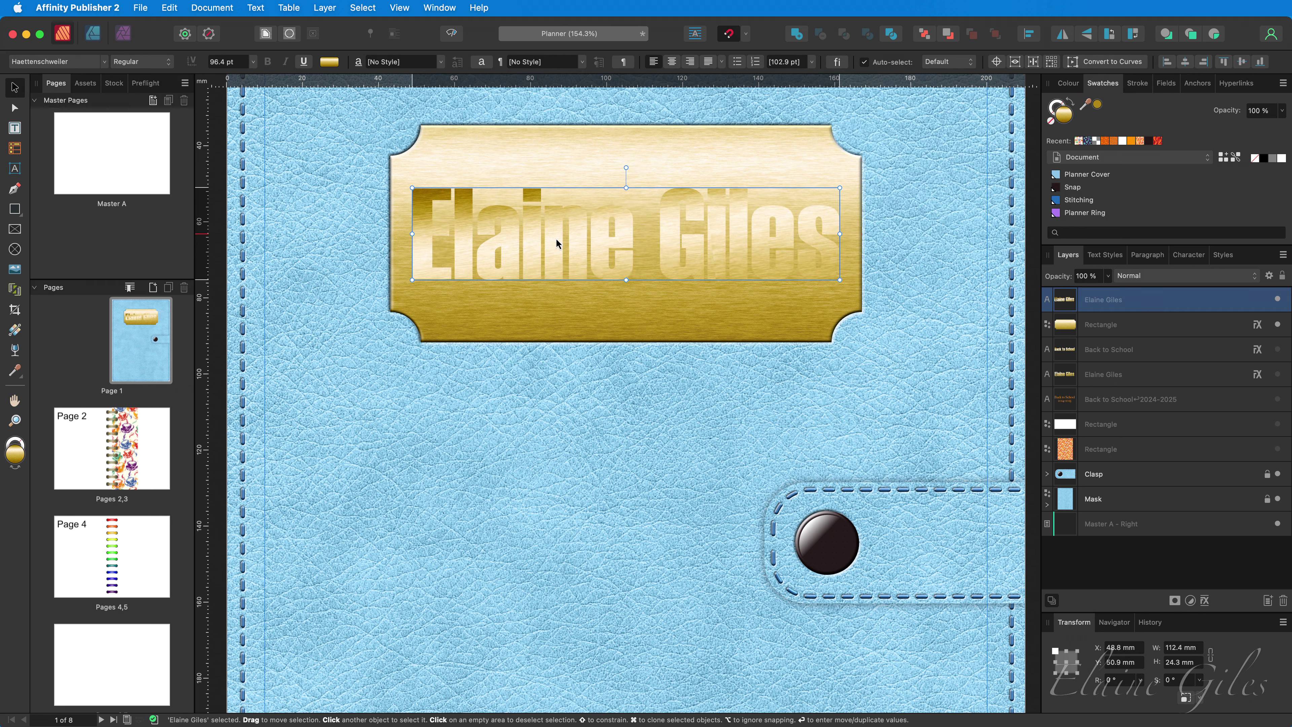
- Change the name text's font to Big Caslon
{"action": "left_click", "coordinate": [104, 62]}
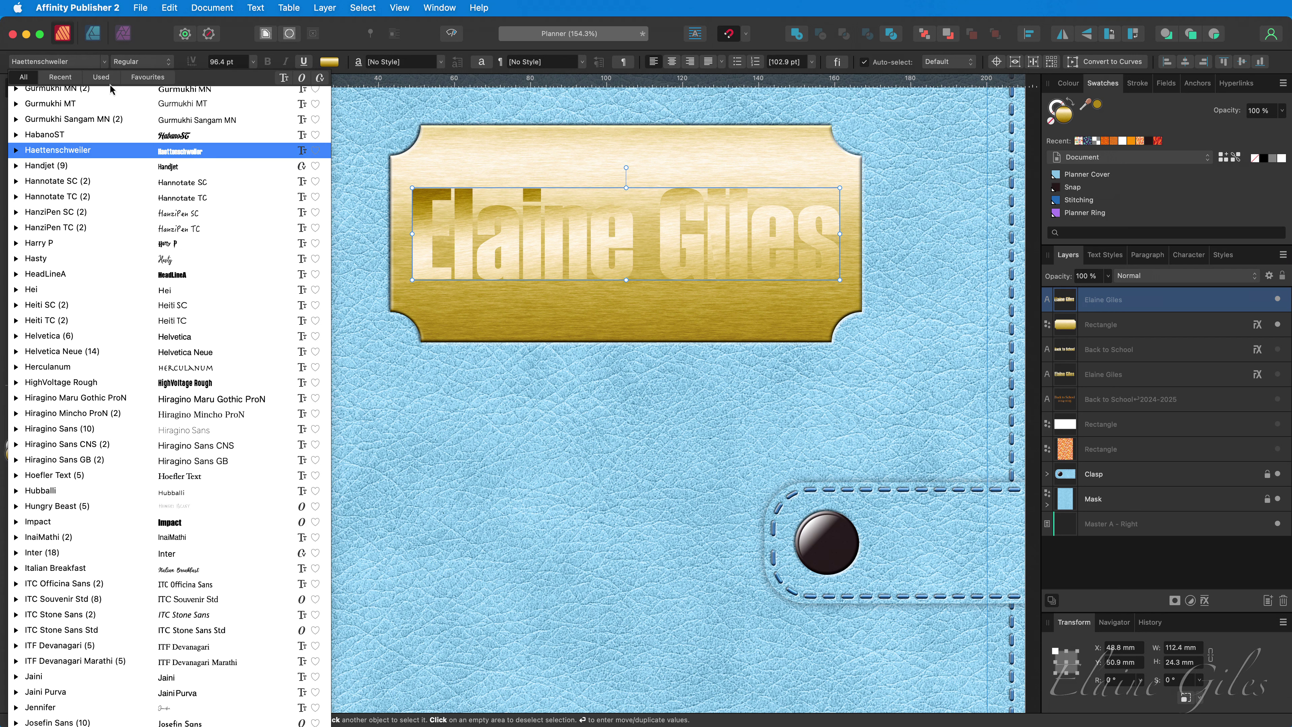
{"action": "type", "text": "Calling Heart"}
{"action": "scroll", "coordinate": [113, 101], "scroll_direction": "down", "scroll_amount": 15}
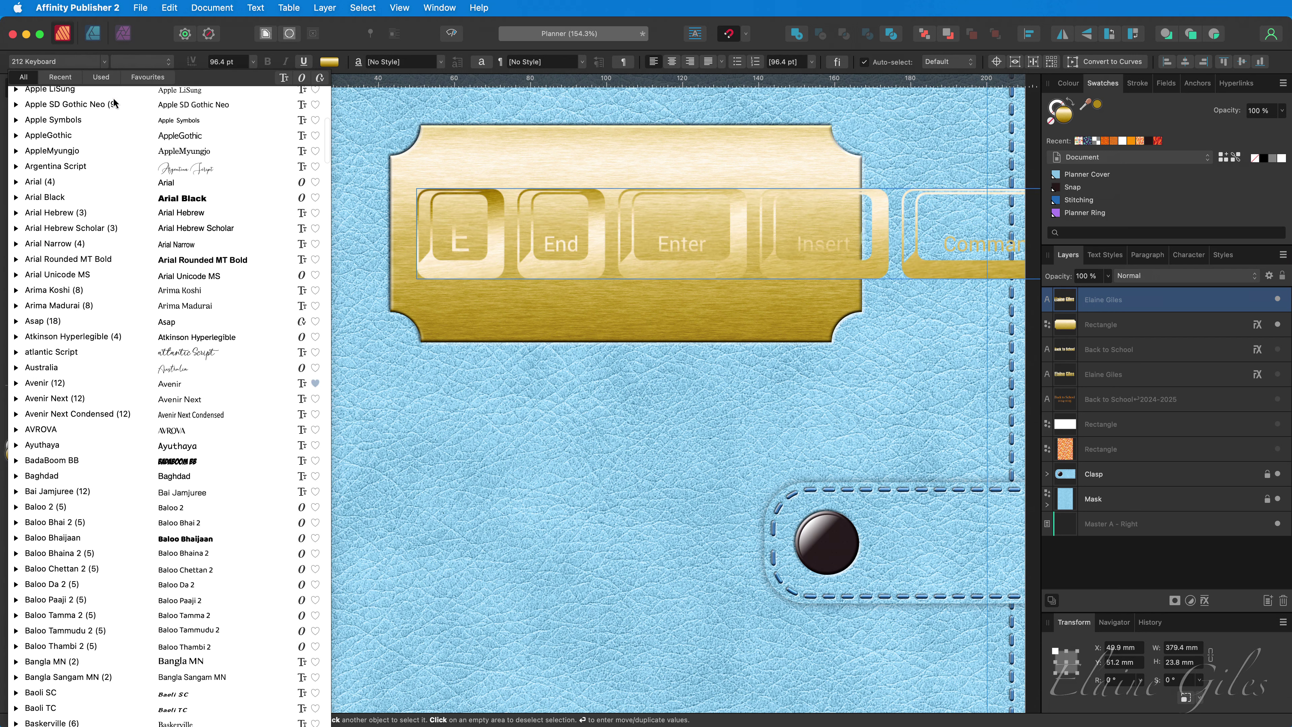
{"action": "left_click", "coordinate": [156, 598]}
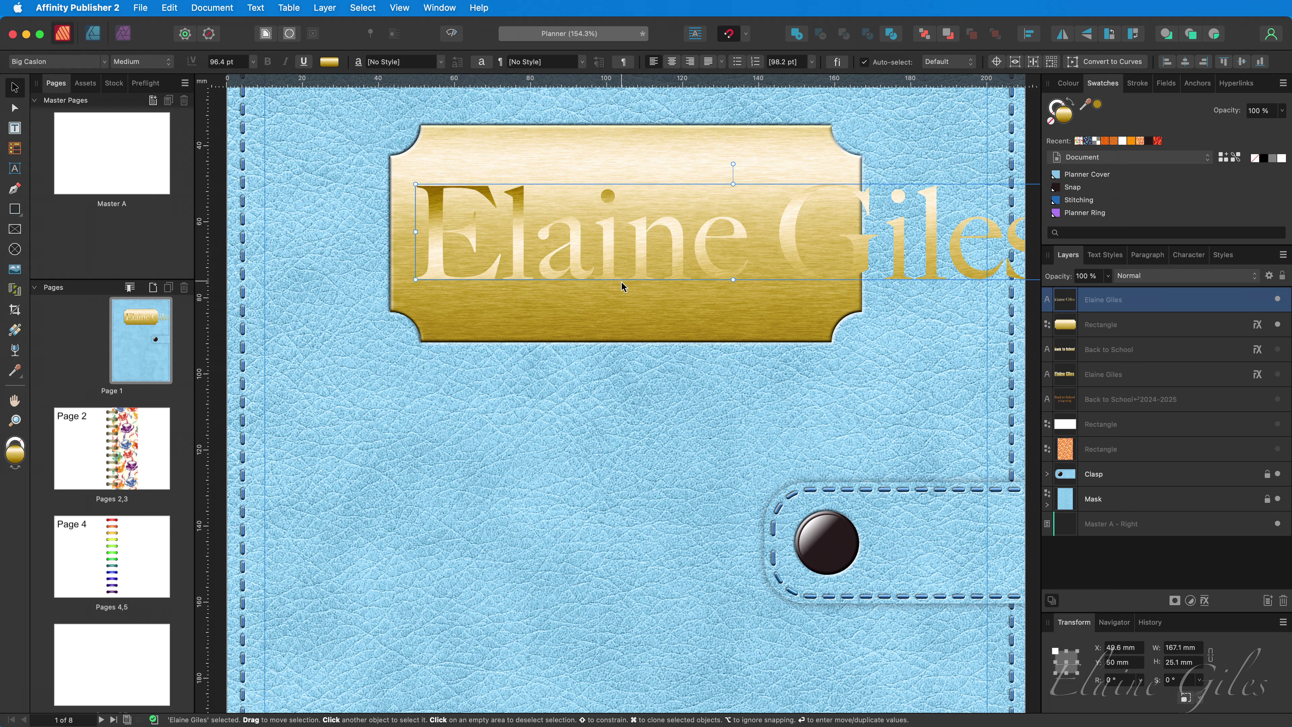
- Shrink the name to fit centred on the plate and colour it with gold sampled from the plate
{"action": "left_click_drag", "start_coordinate": [413, 277], "coordinate": [574, 249]}
{"action": "left_click_drag", "start_coordinate": [657, 239], "coordinate": [482, 246]}
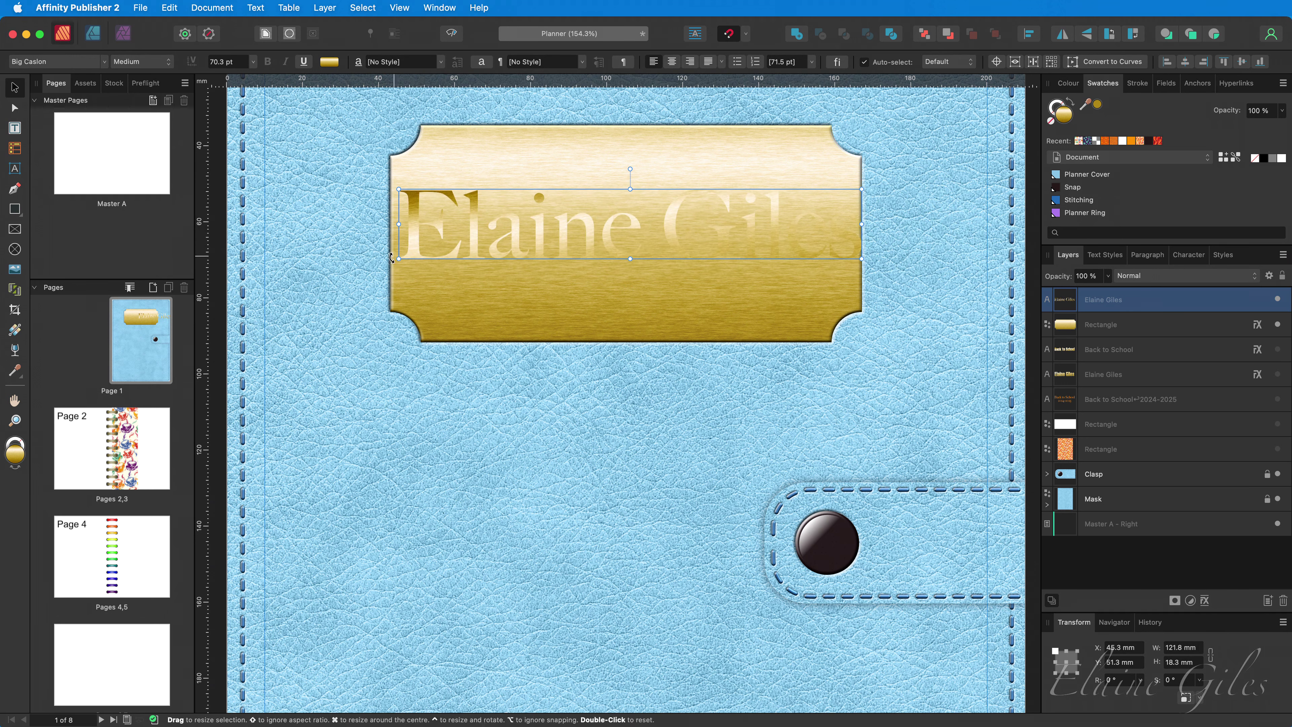
{"action": "left_click_drag", "start_coordinate": [398, 261], "coordinate": [459, 251]}
{"action": "left_click_drag", "start_coordinate": [624, 228], "coordinate": [589, 245]}
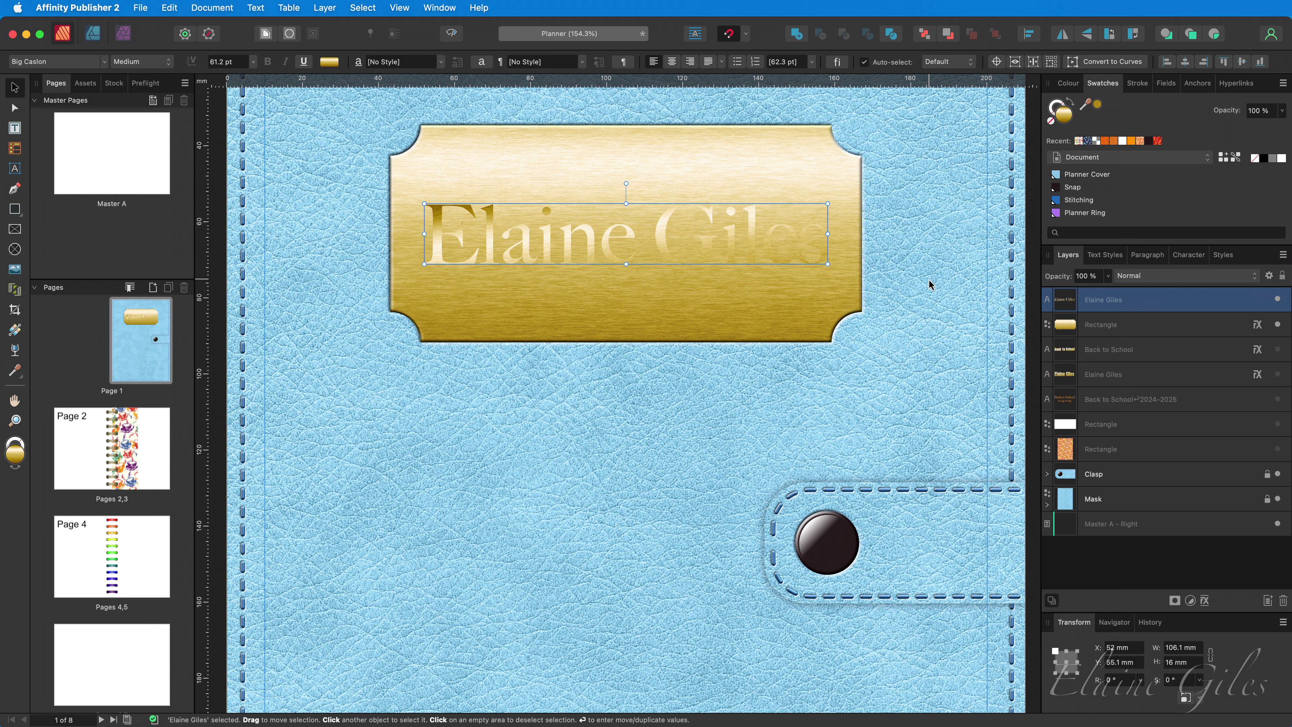
{"action": "left_click_drag", "start_coordinate": [1094, 110], "coordinate": [730, 304]}
{"action": "left_click", "coordinate": [1097, 107]}
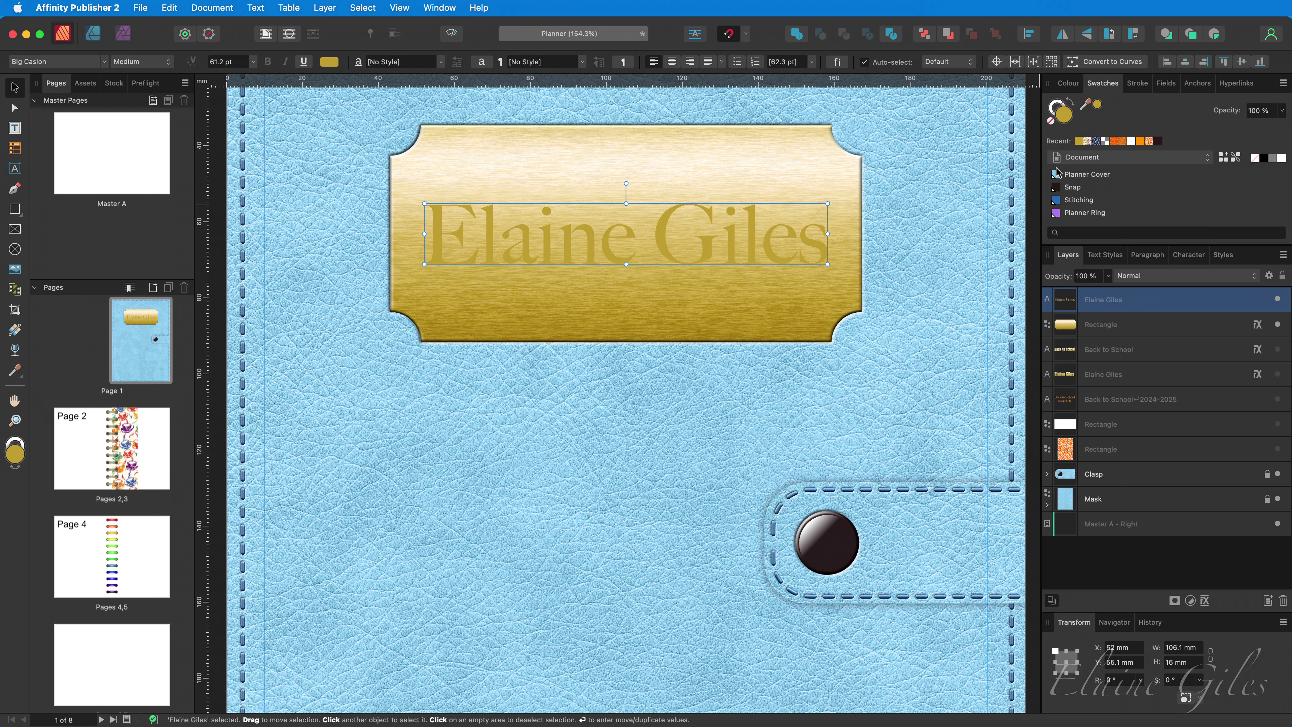
- Turn on a 3D layer effect for the name text with a 10 px radius
{"action": "left_click", "coordinate": [1205, 601]}
{"action": "left_click", "coordinate": [81, 416]}
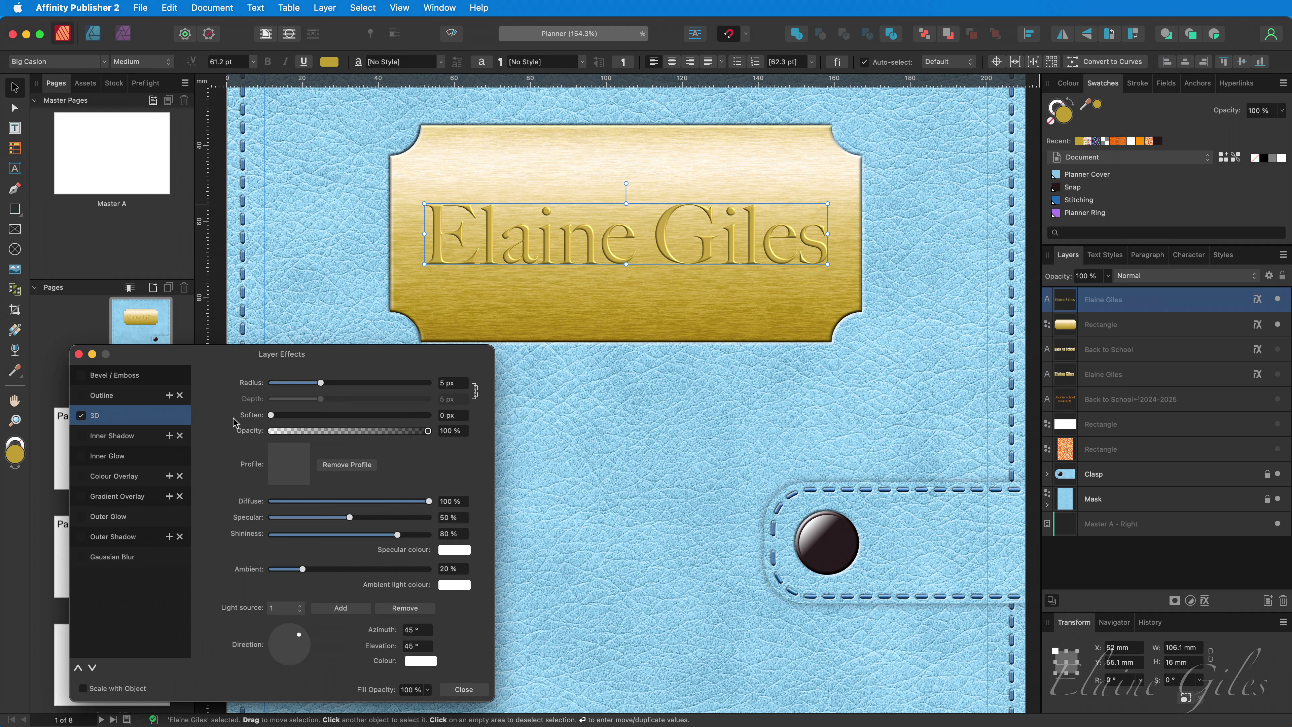
{"action": "left_click", "coordinate": [461, 384]}
{"action": "type", "text": "10"}
{"action": "key", "text": "Return"}
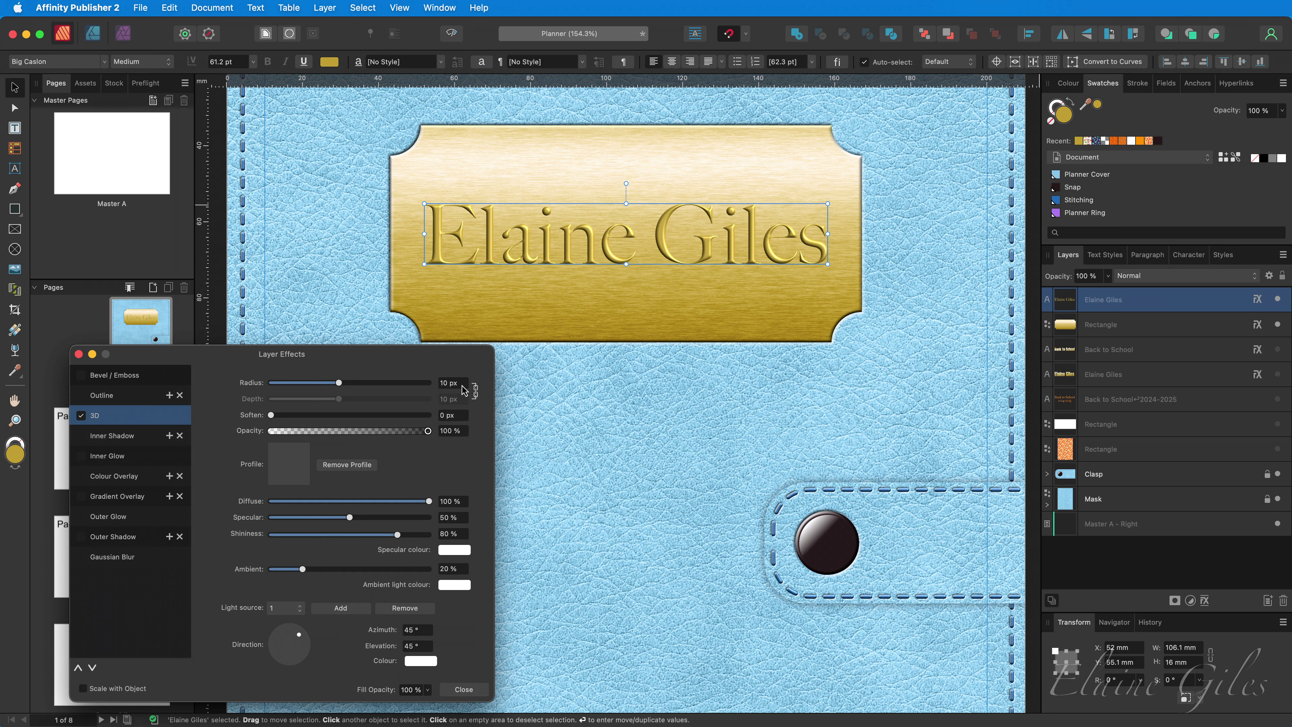
- Try the linear, S-shaped, concave and convex bevel profiles, then reshape the curve into a custom profile
{"action": "left_click", "coordinate": [298, 474]}
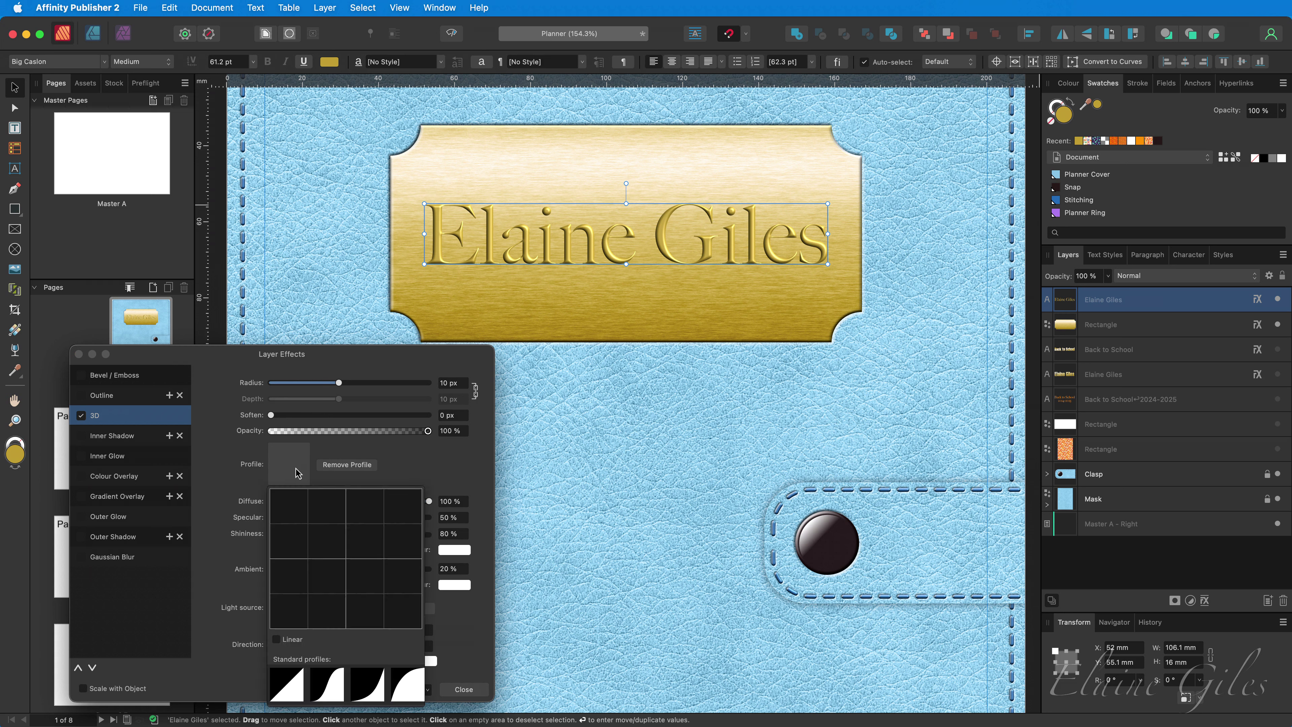
{"action": "left_click", "coordinate": [292, 689]}
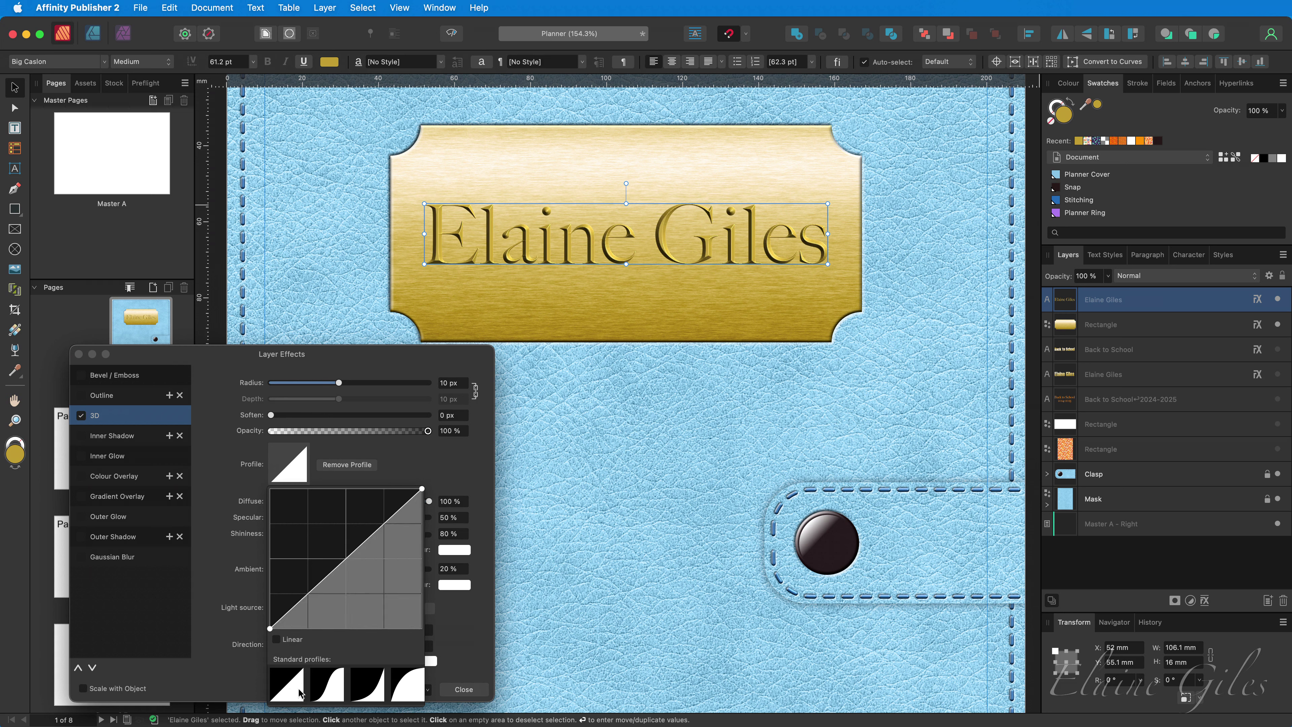
{"action": "left_click", "coordinate": [323, 695]}
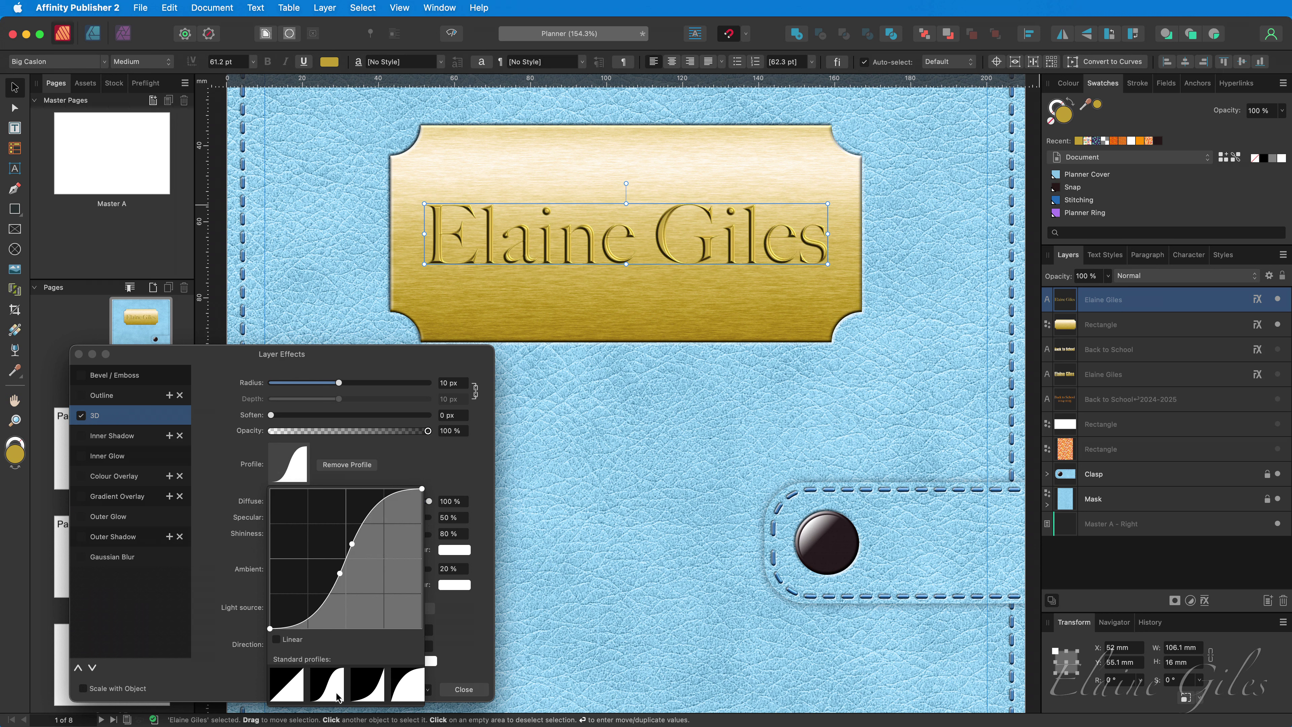
{"action": "left_click", "coordinate": [362, 696]}
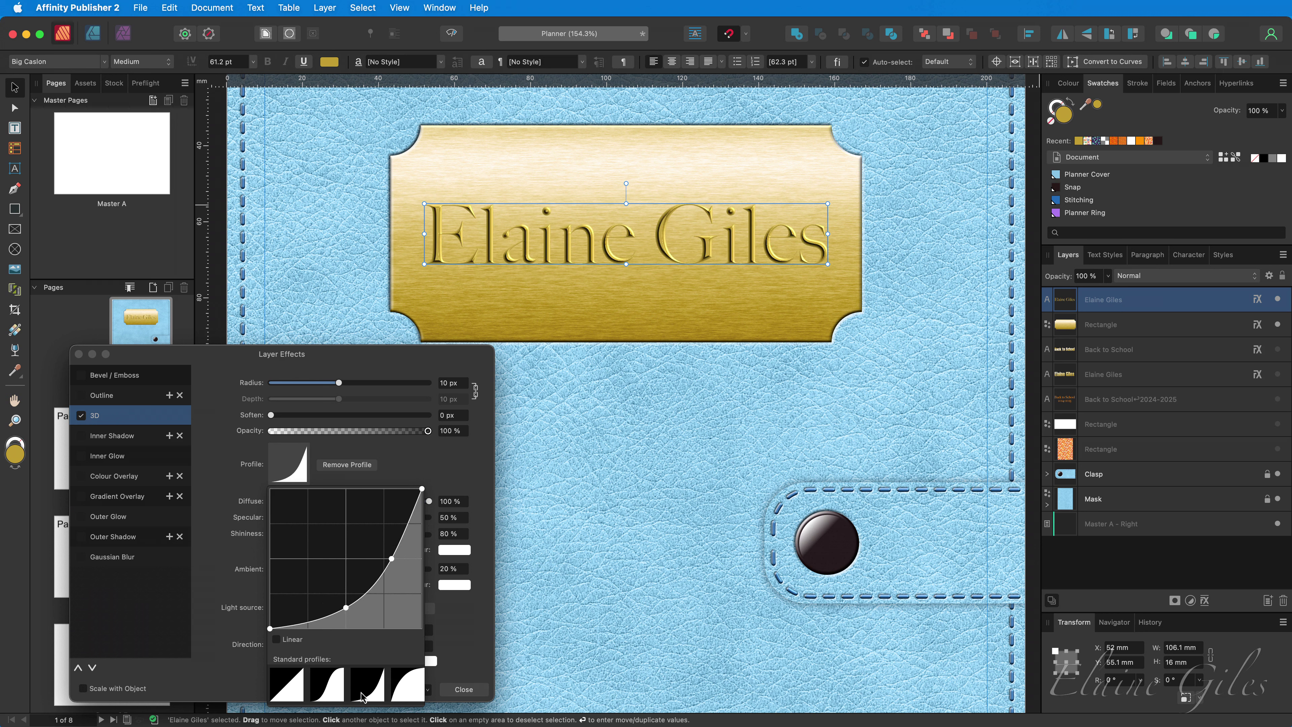
{"action": "left_click", "coordinate": [407, 696]}
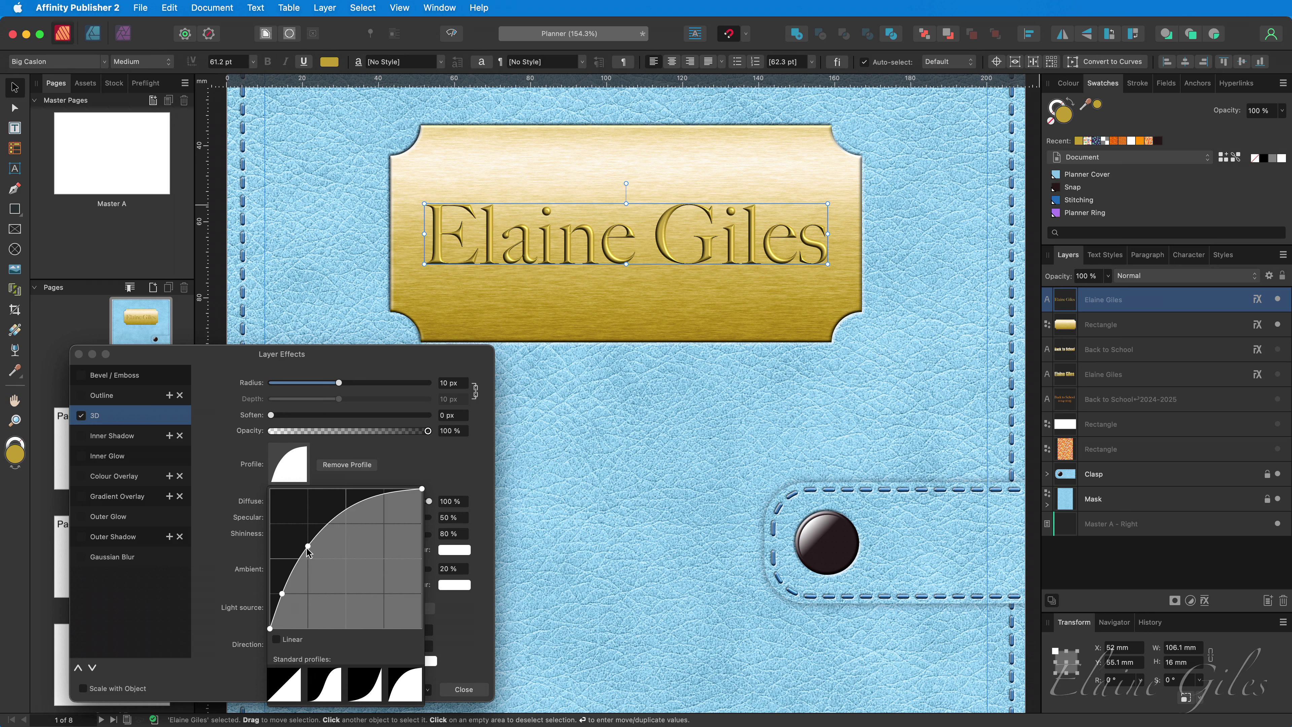
{"action": "left_click_drag", "start_coordinate": [308, 548], "coordinate": [363, 537]}
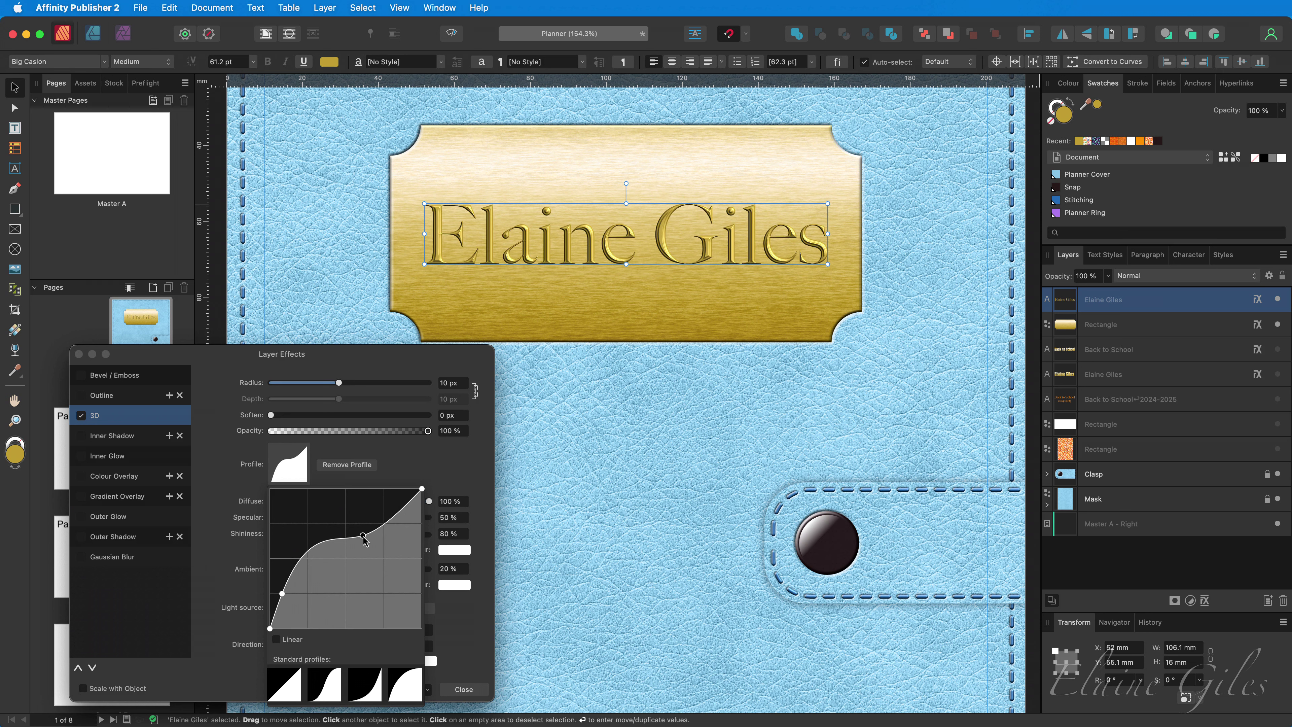
{"action": "left_click", "coordinate": [481, 640]}
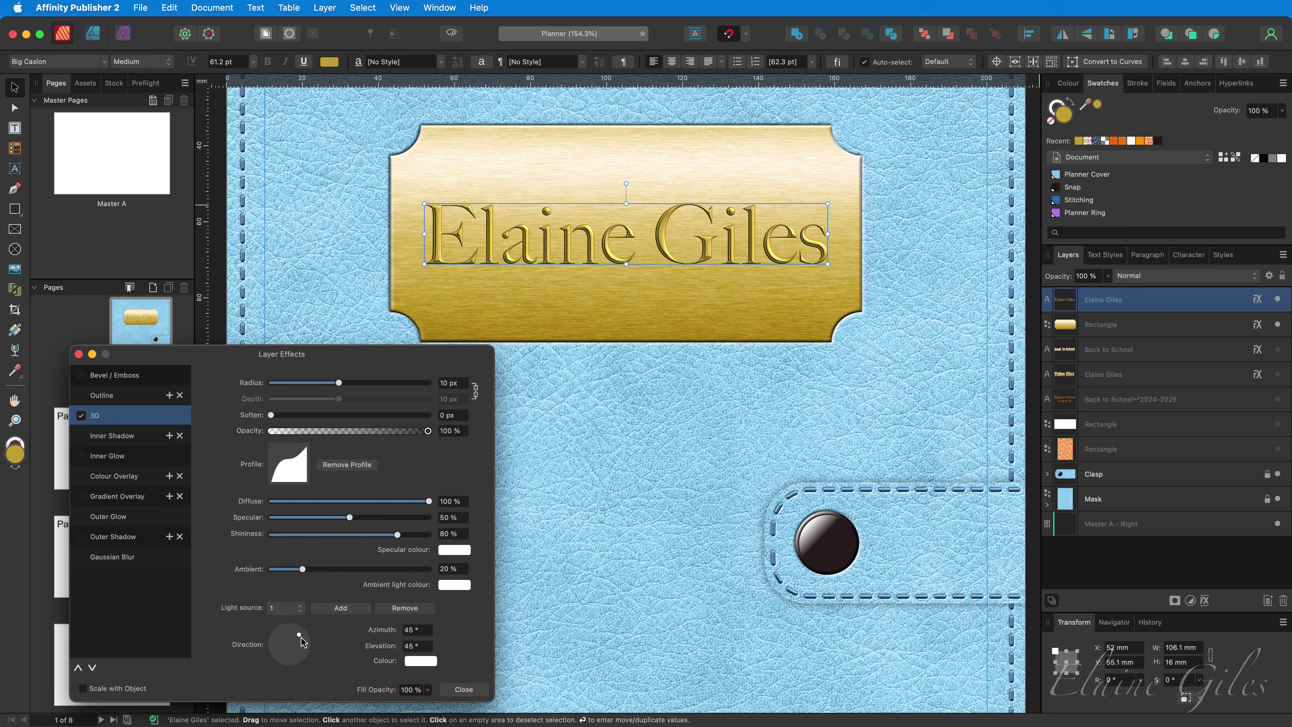
- Move the 3D light to -34.4° azimuth and 26.4° elevation so the name looks engraved
{"action": "left_click_drag", "start_coordinate": [301, 638], "coordinate": [295, 655]}
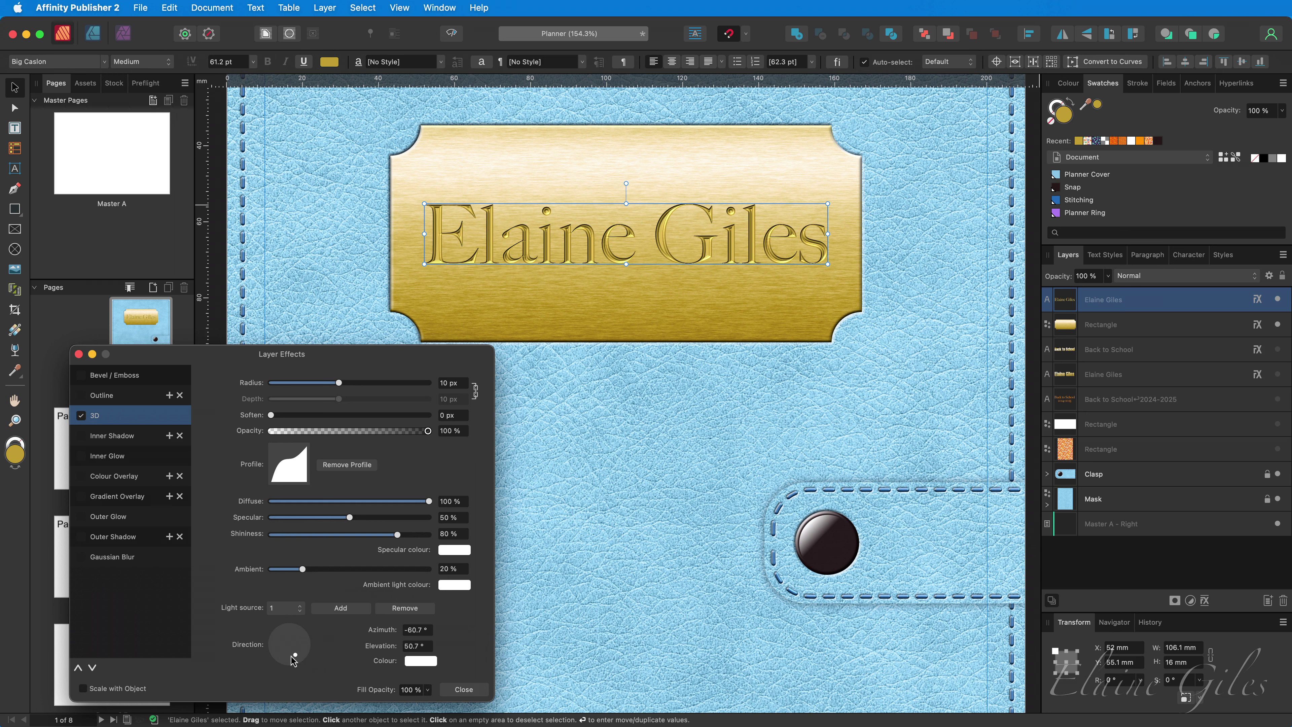
{"action": "left_click_drag", "start_coordinate": [295, 655], "coordinate": [304, 659]}
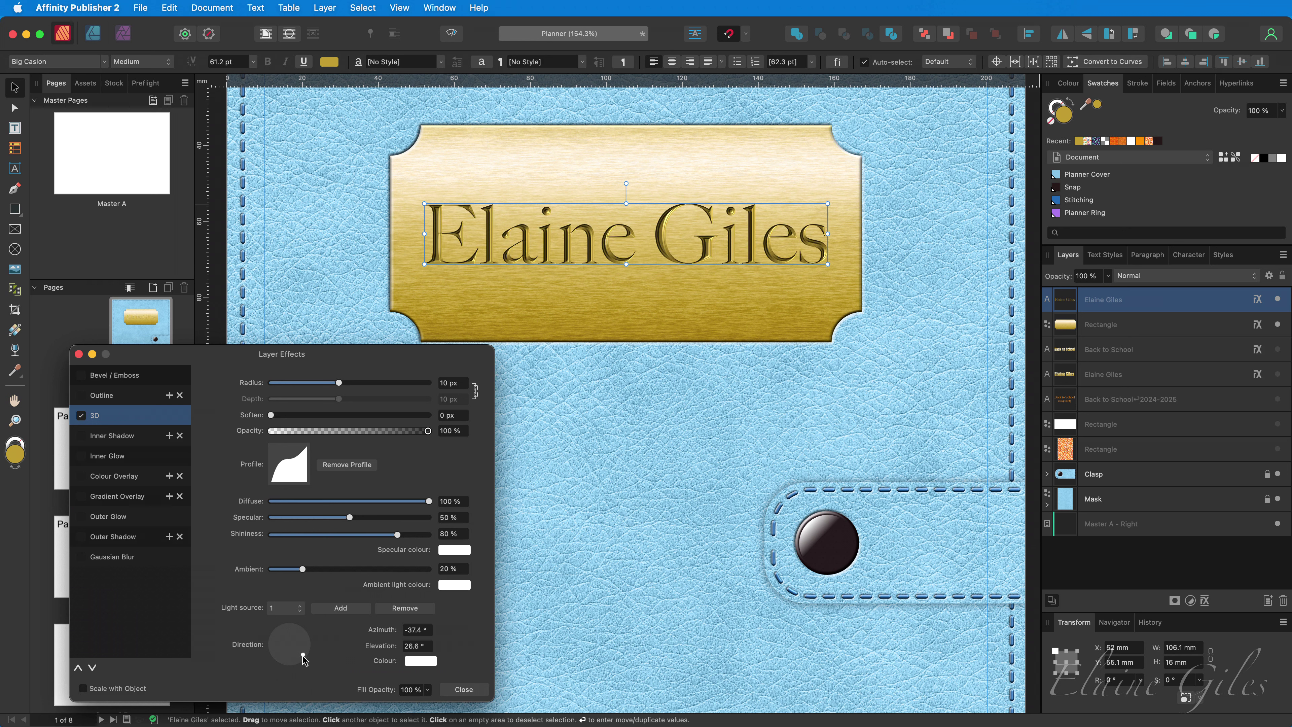
{"action": "left_click_drag", "start_coordinate": [304, 660], "coordinate": [304, 658]}
- Save the engraved name text's look as a new style named 'Engraved Text'
{"action": "left_click", "coordinate": [458, 690]}
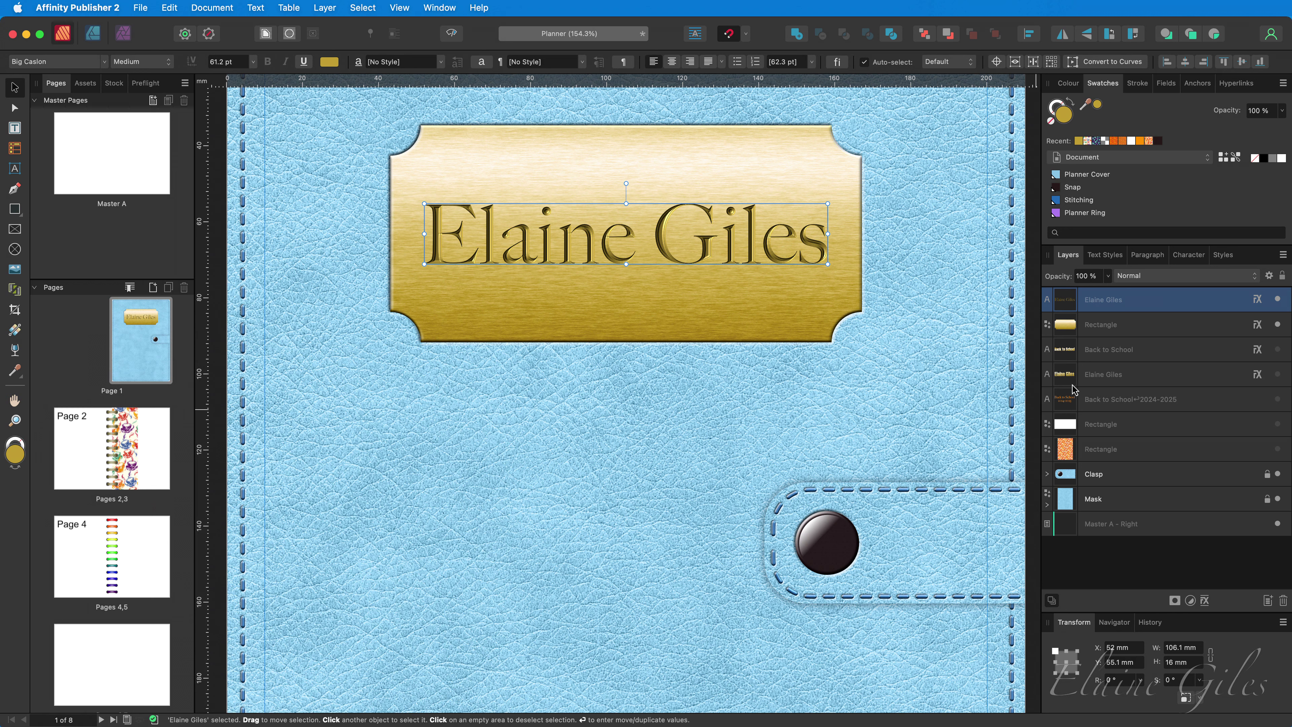
{"action": "left_click", "coordinate": [1224, 255]}
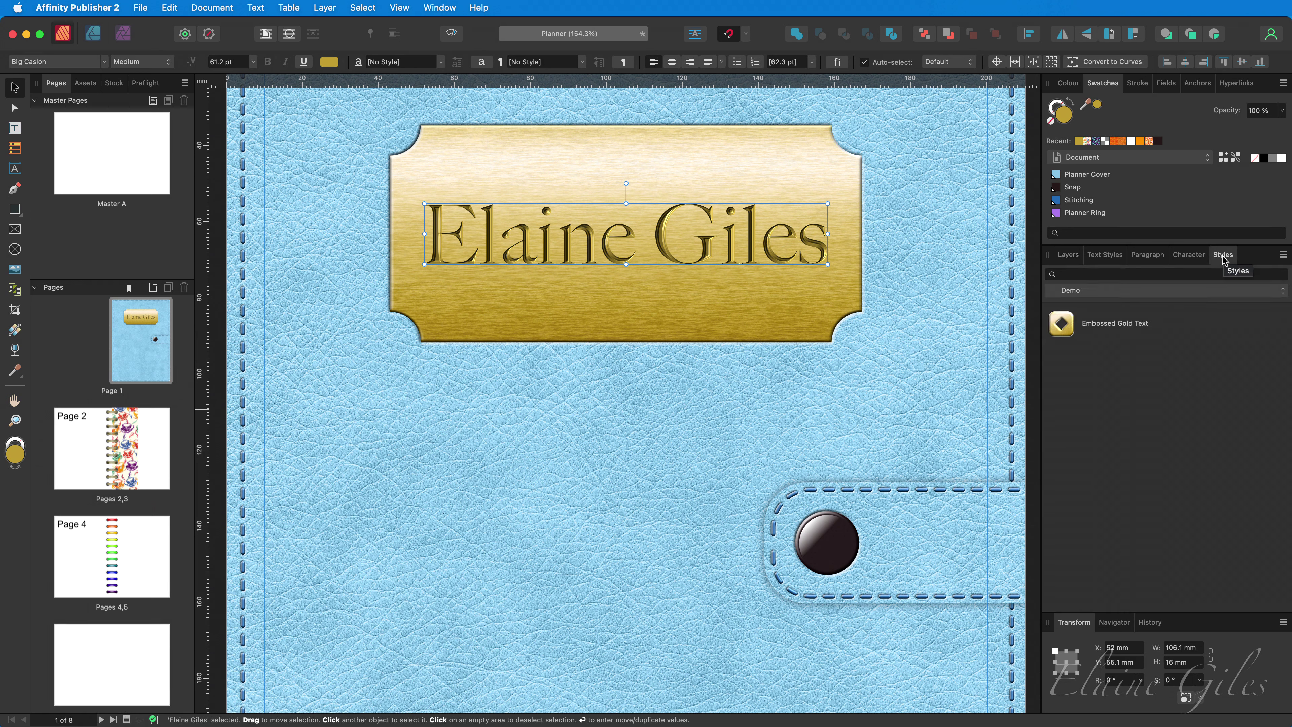
{"action": "left_click", "coordinate": [1283, 255]}
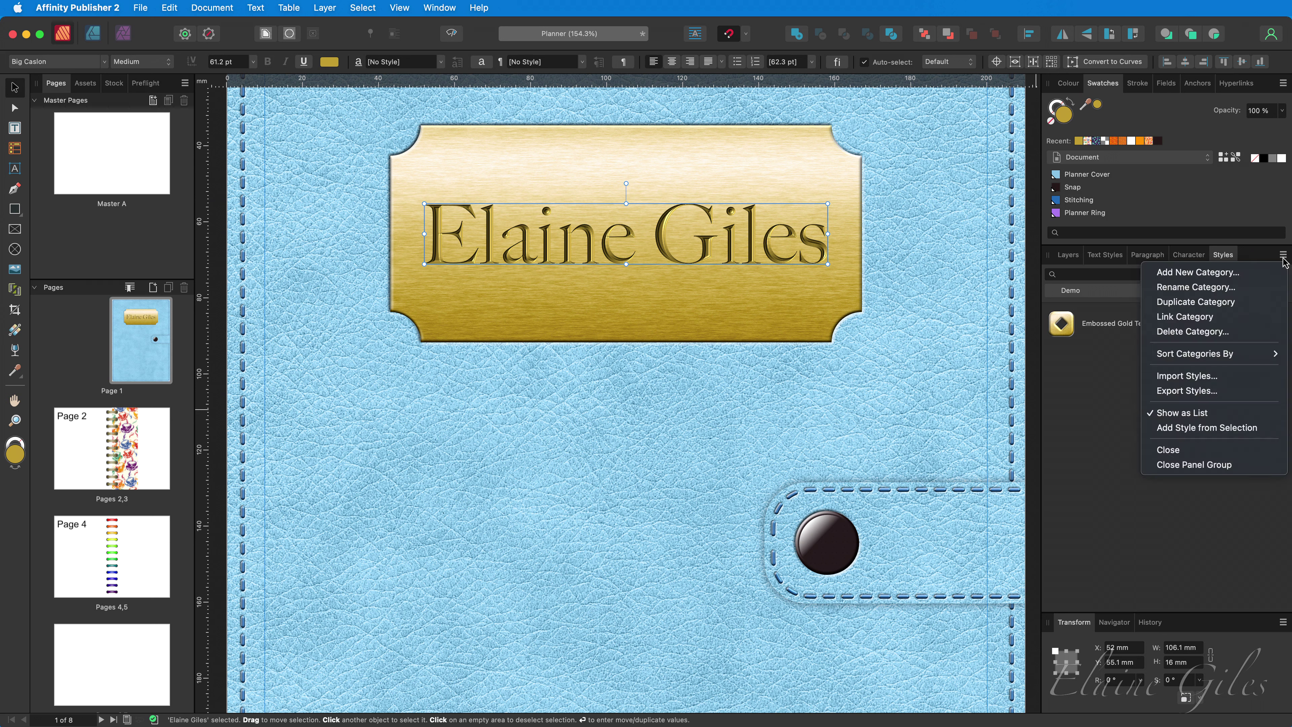
{"action": "left_click", "coordinate": [1195, 431]}
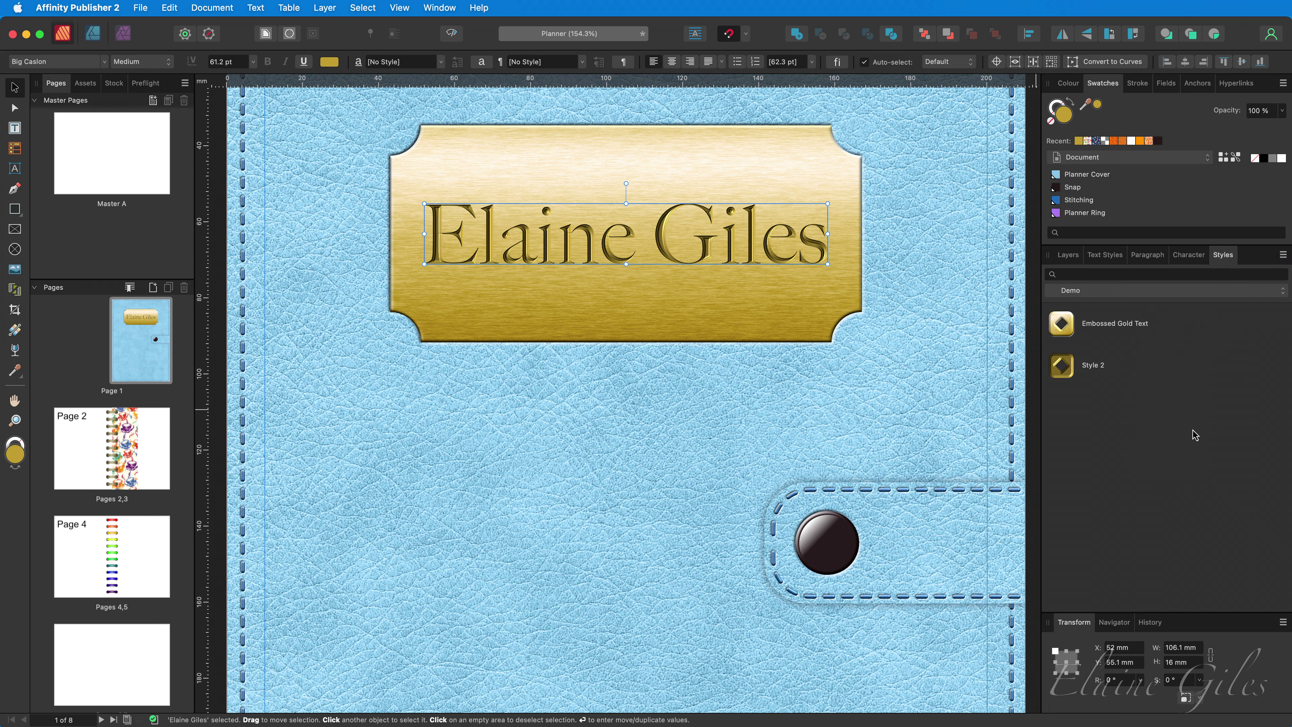
{"action": "right_click", "coordinate": [1101, 372]}
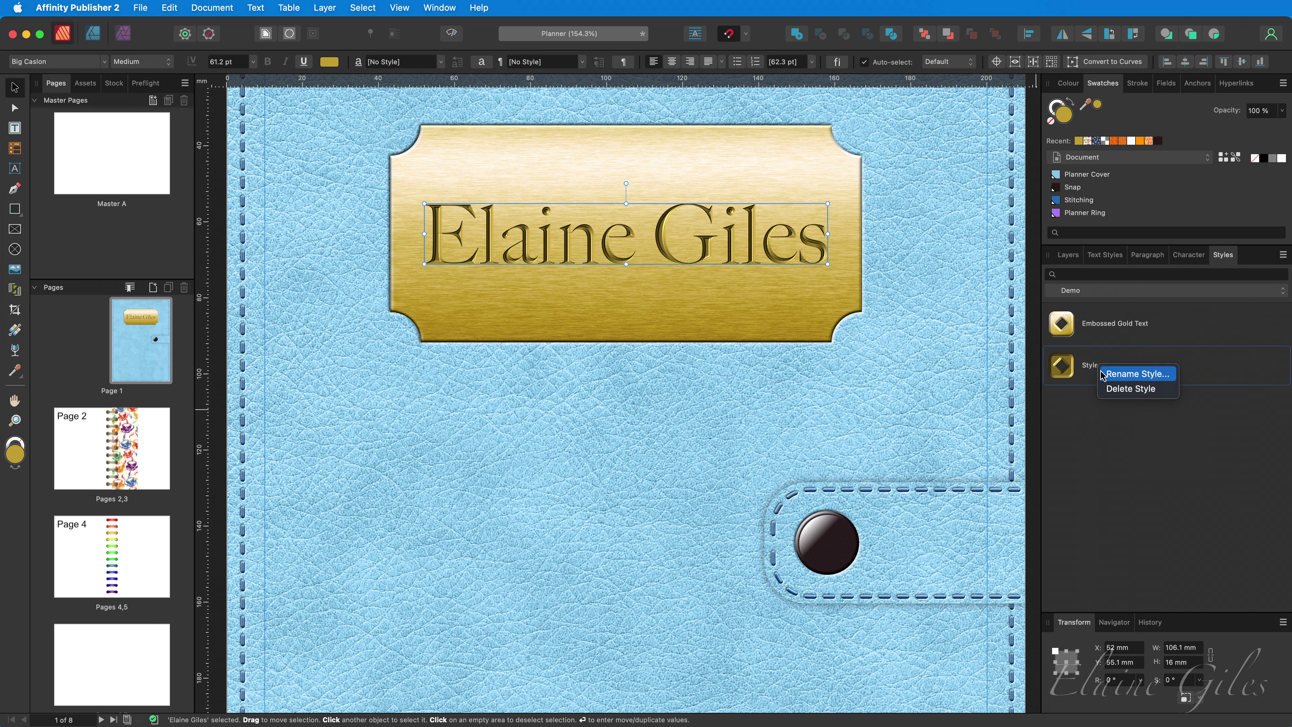
{"action": "left_click", "coordinate": [1138, 373]}
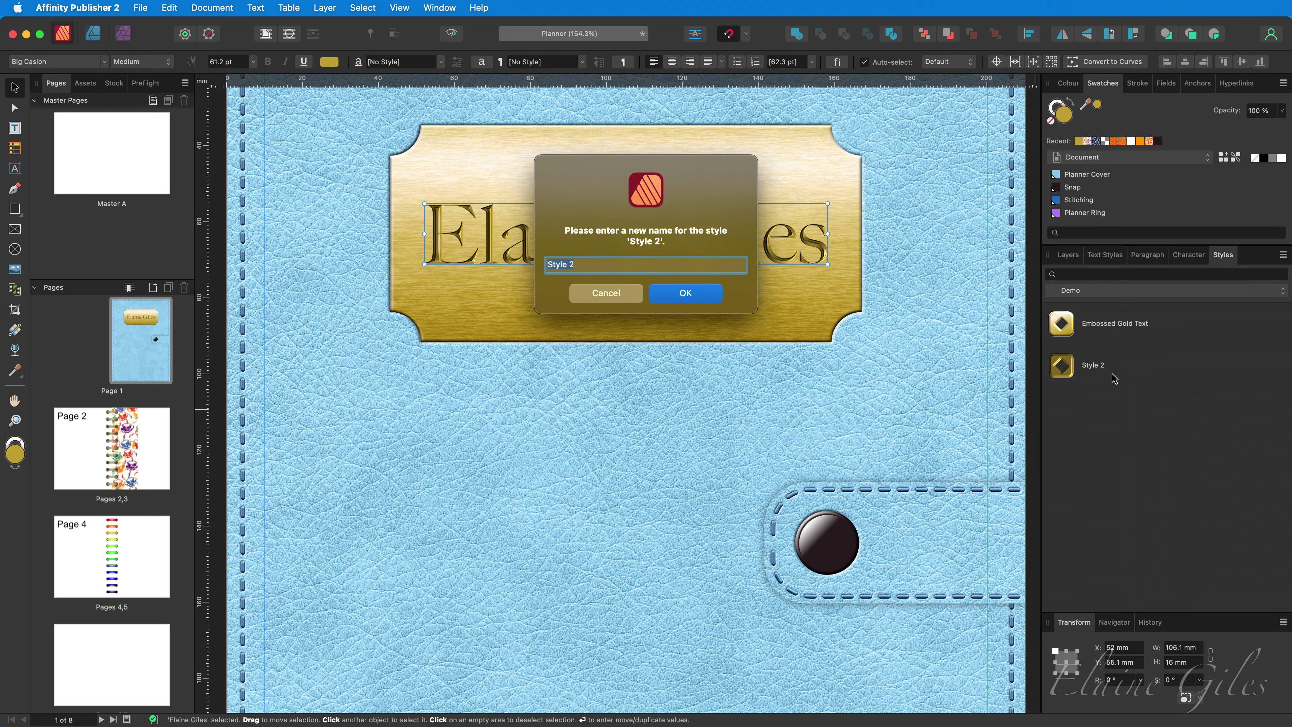
{"action": "type", "text": "Engraved Text"}
{"action": "key", "text": "Return"}
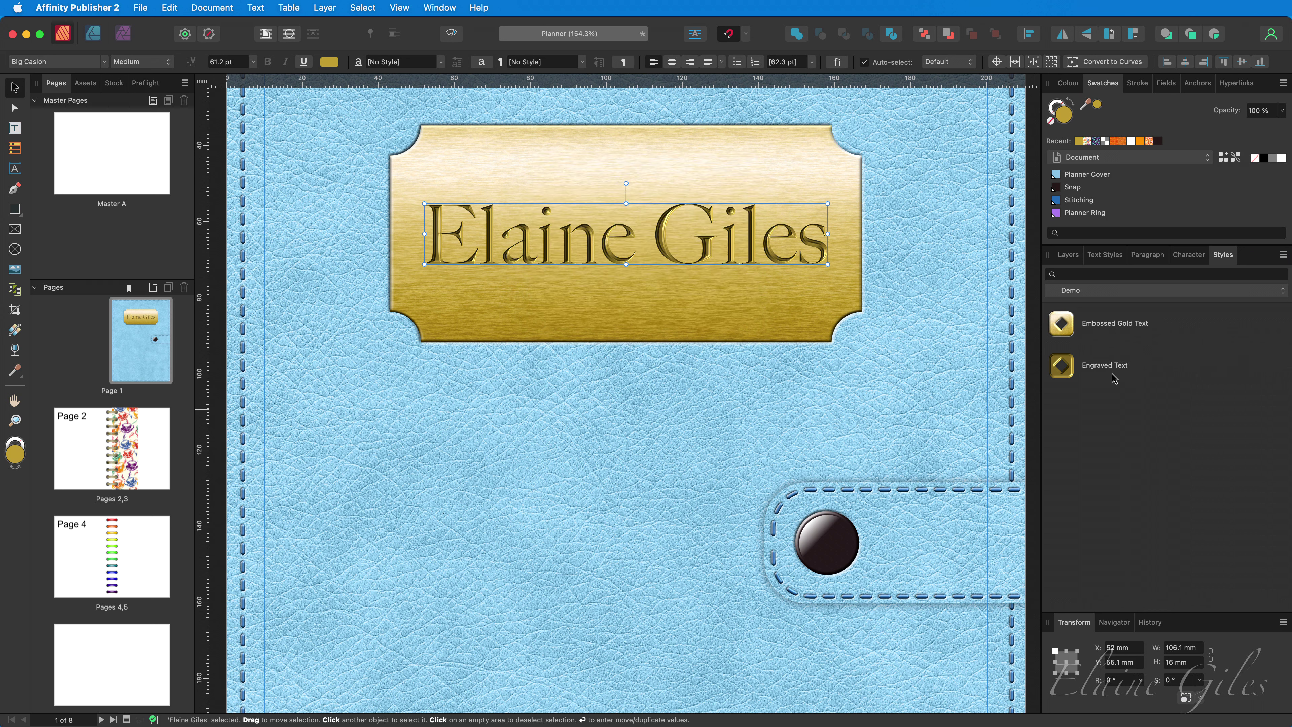
- Save the gold nameplate's look as a new style named 'Nameplate'
{"action": "left_click", "coordinate": [768, 328]}
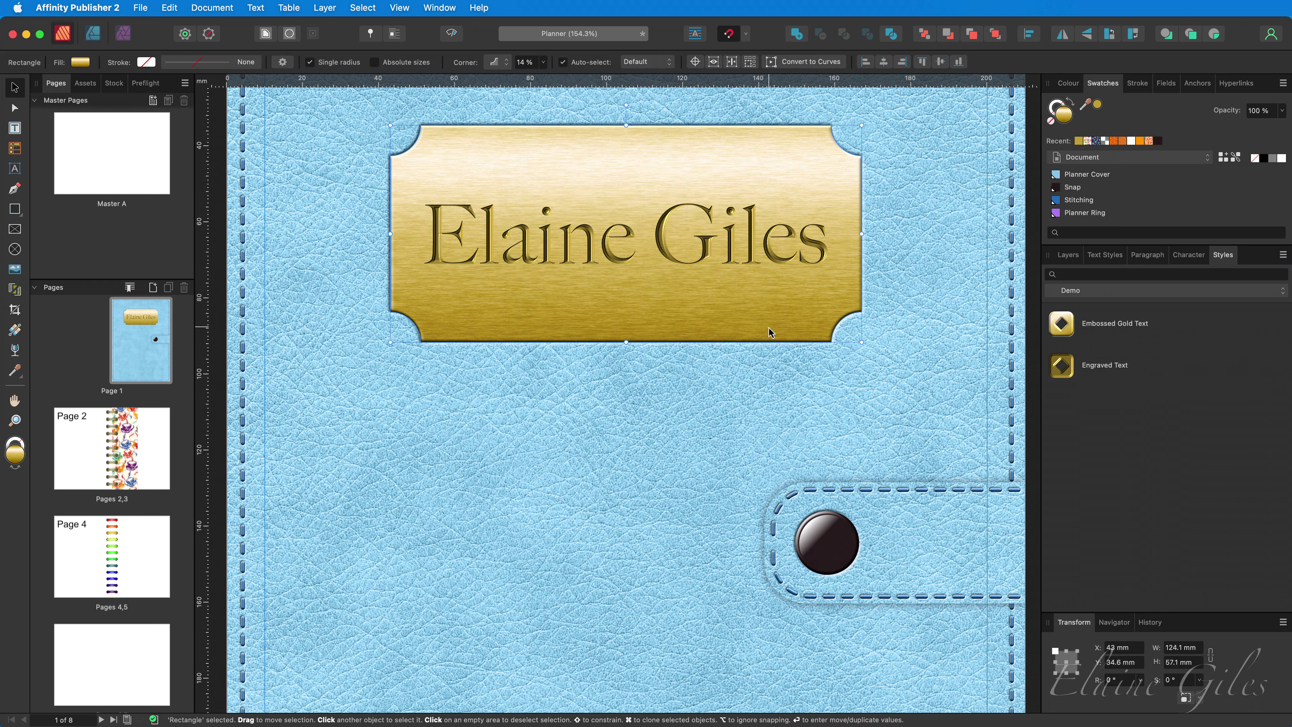
{"action": "left_click", "coordinate": [1283, 256]}
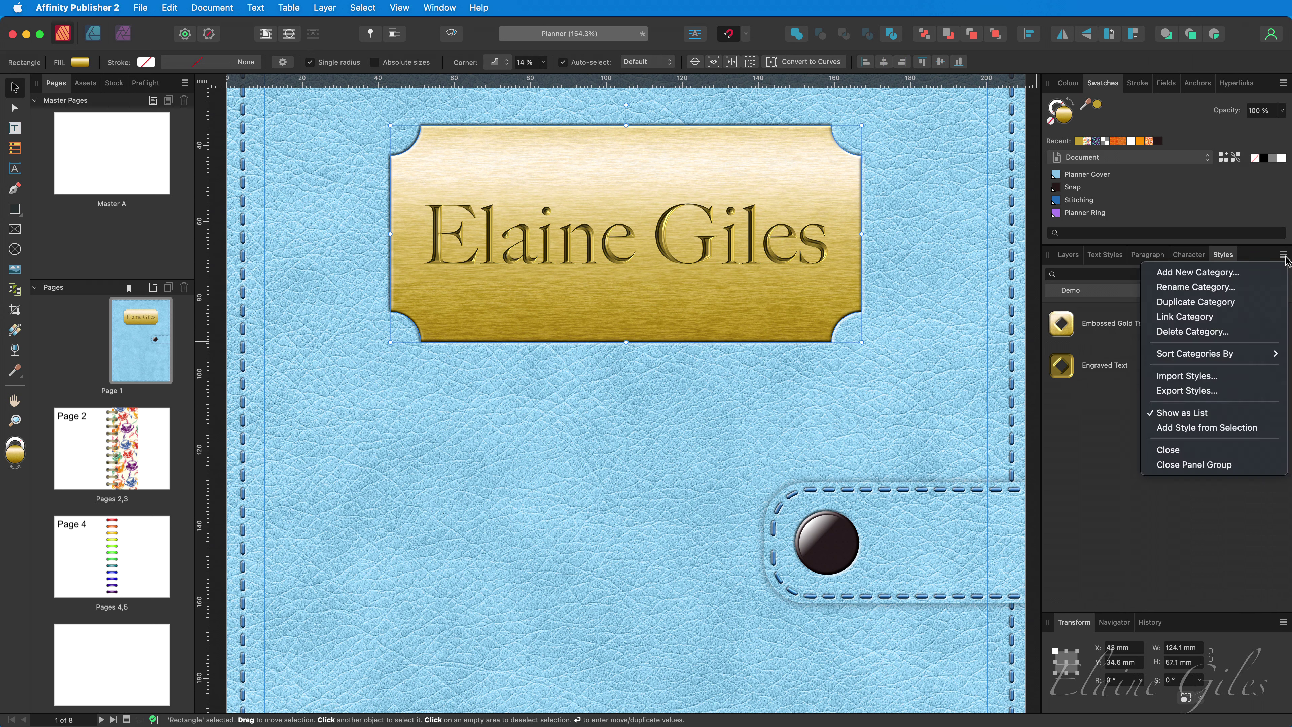
{"action": "left_click", "coordinate": [1198, 433]}
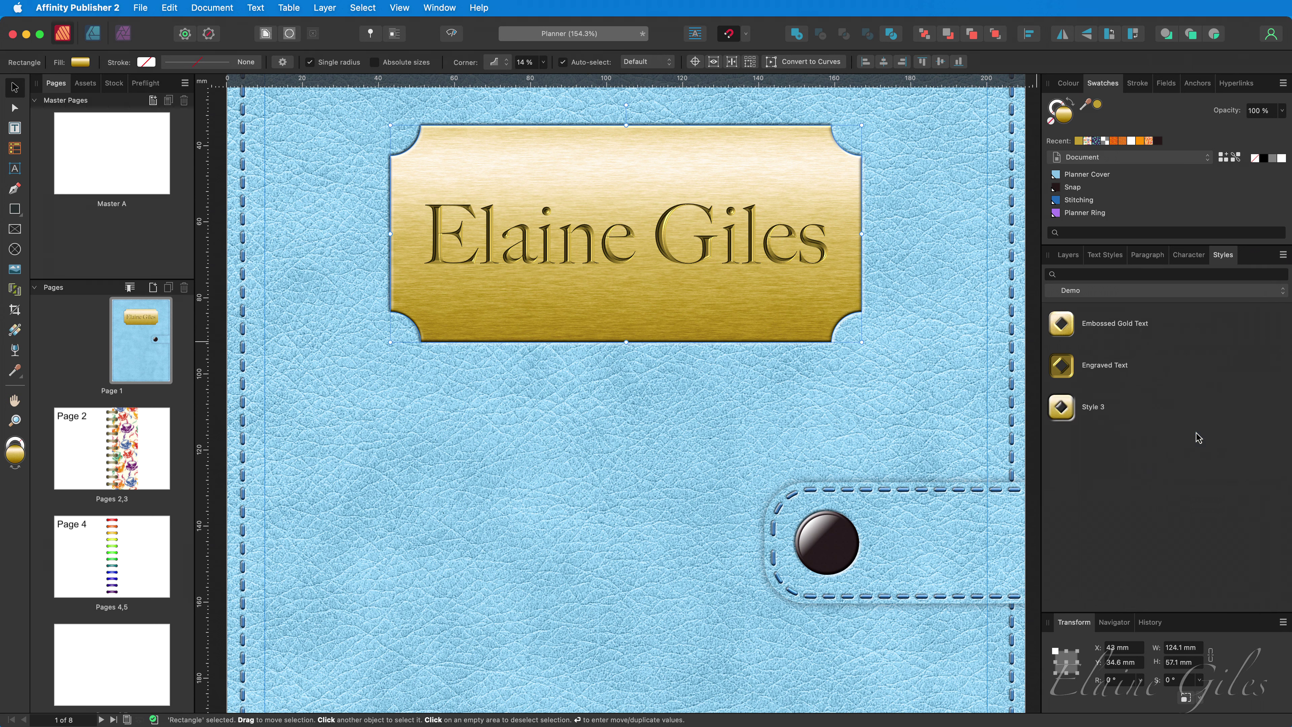
{"action": "right_click", "coordinate": [1110, 414]}
{"action": "left_click", "coordinate": [1126, 422]}
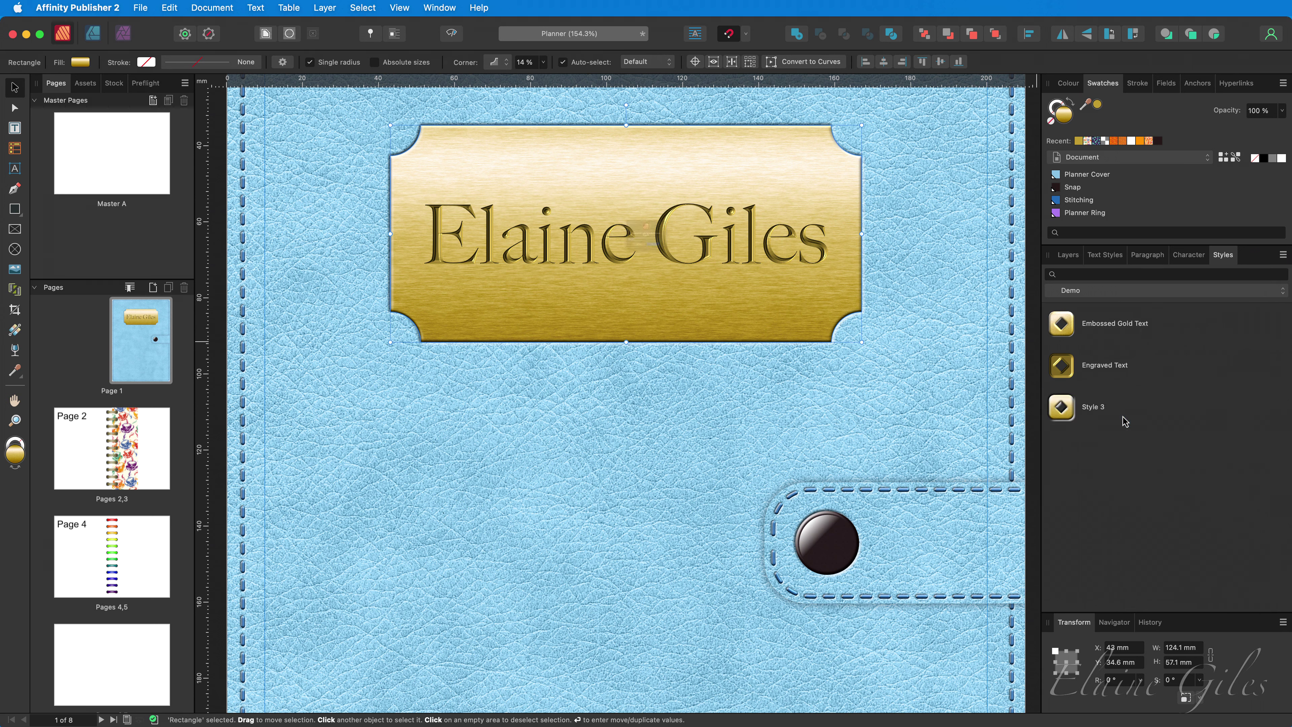
{"action": "type", "text": "Nameplate"}
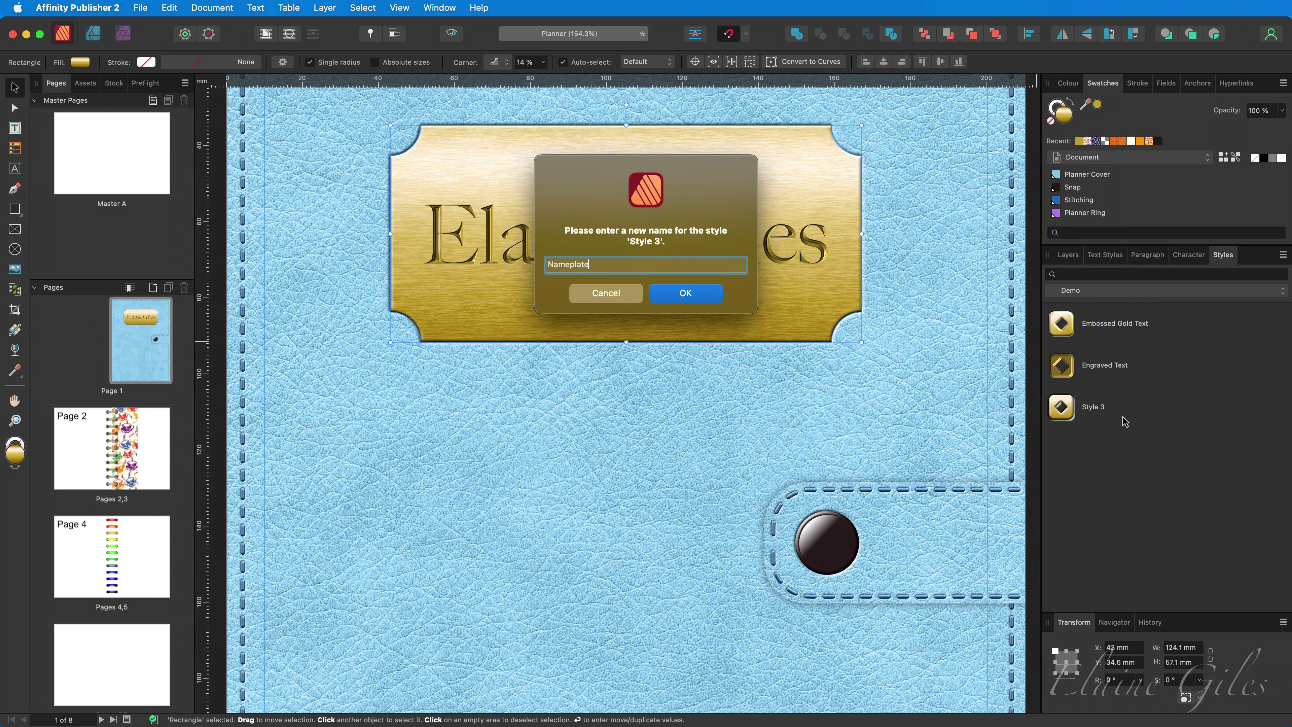
{"action": "key", "text": "Return"}
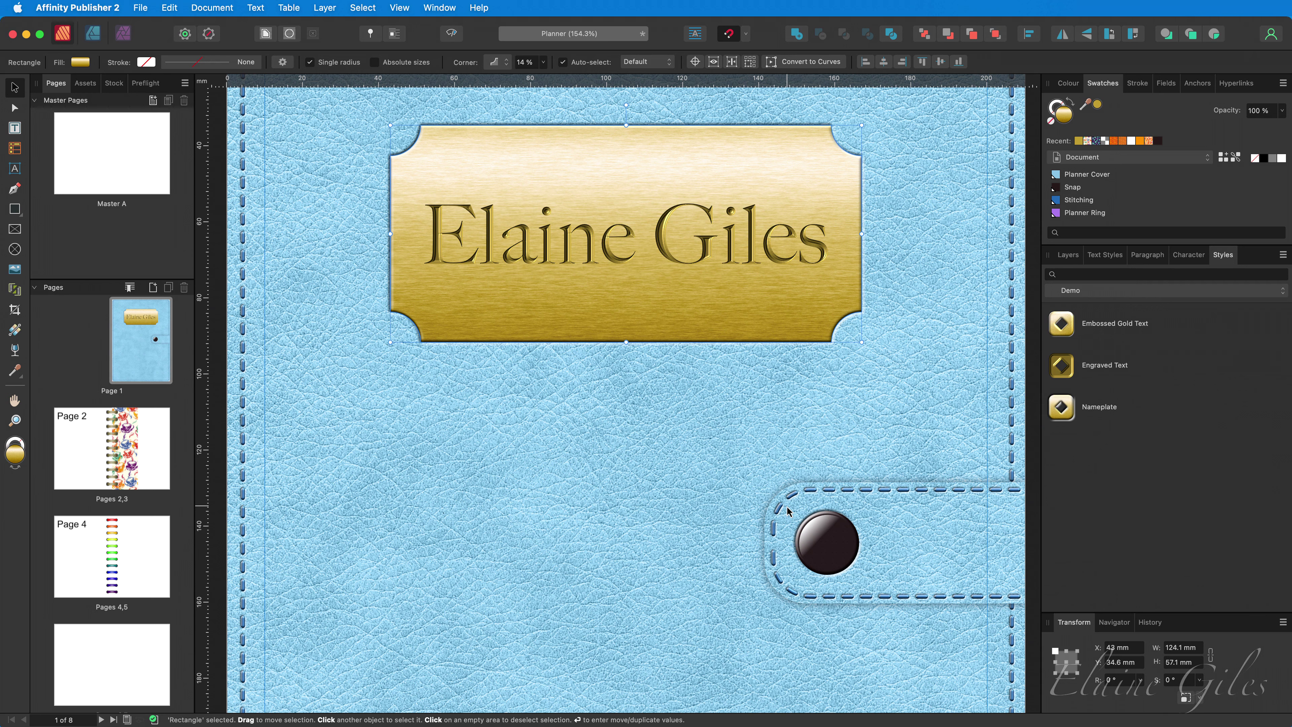
{"action": "left_click", "coordinate": [1068, 256]}
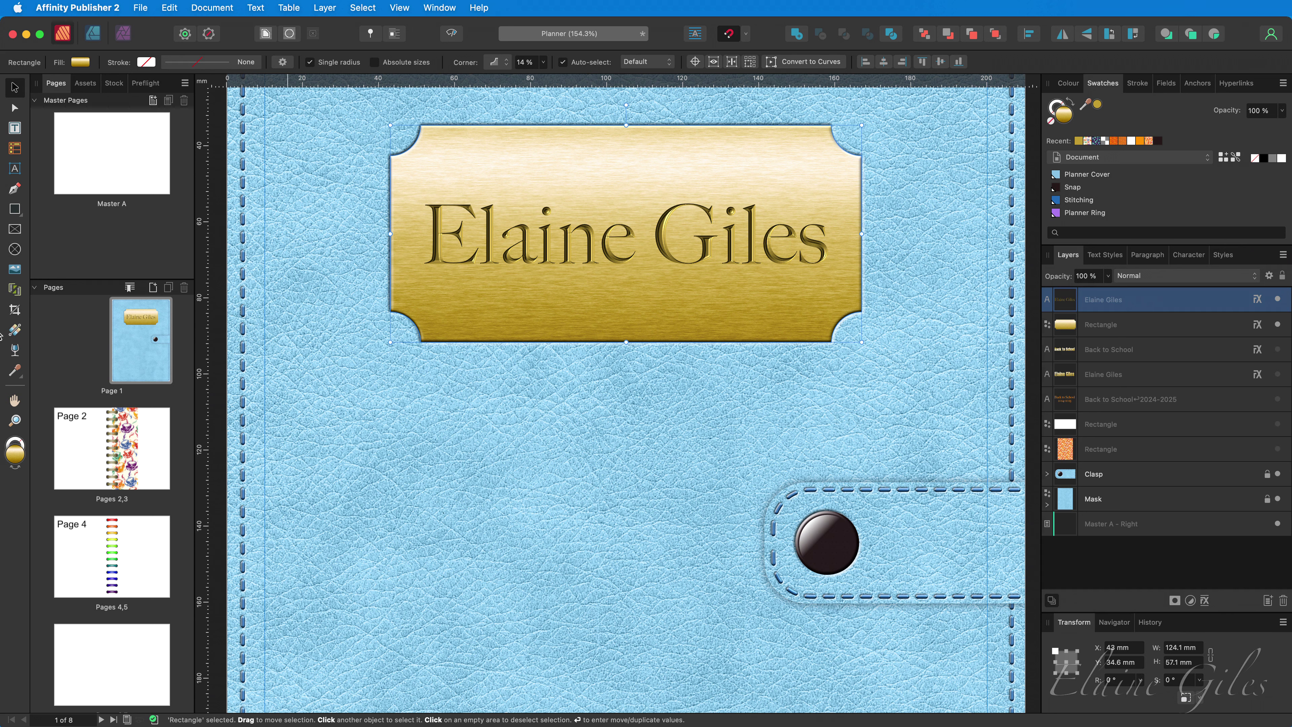
- Replace the nameplate's fill with the silver metallic texture bitmap, rotated slightly
{"action": "left_click", "coordinate": [15, 330]}
{"action": "left_click", "coordinate": [161, 65]}
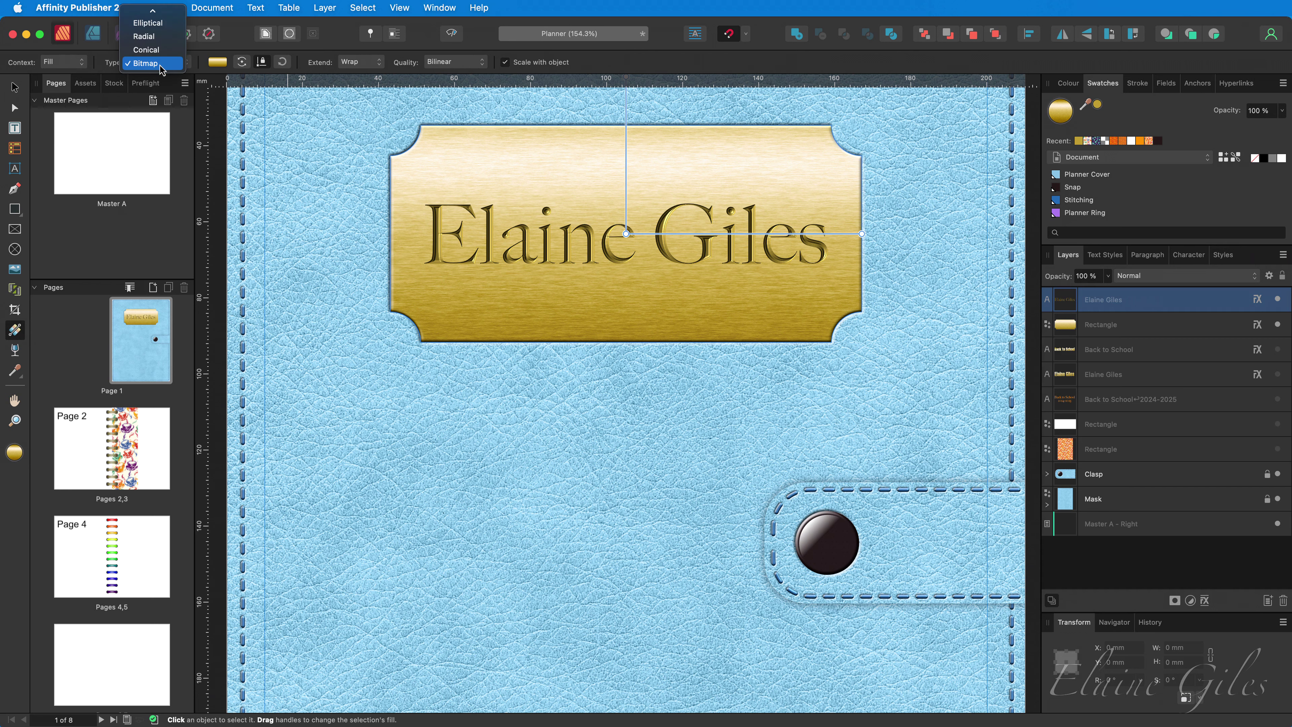
{"action": "left_click", "coordinate": [159, 66]}
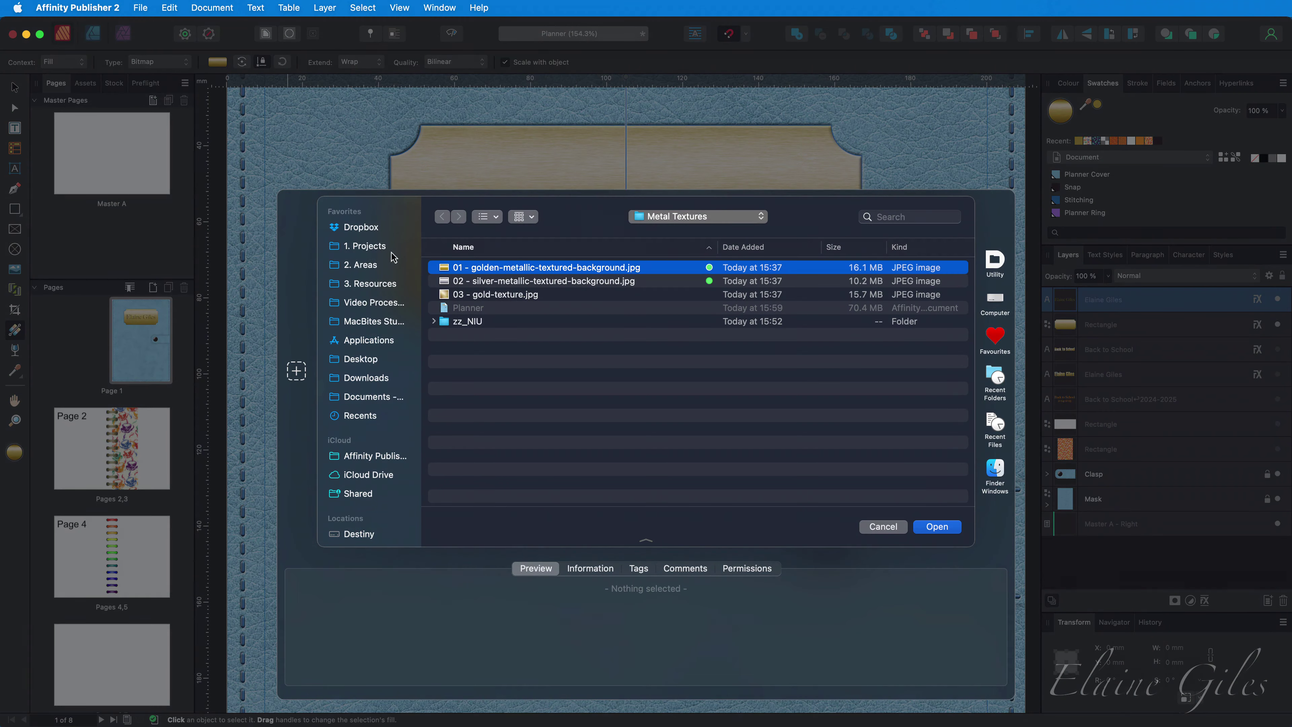
{"action": "left_click", "coordinate": [570, 284]}
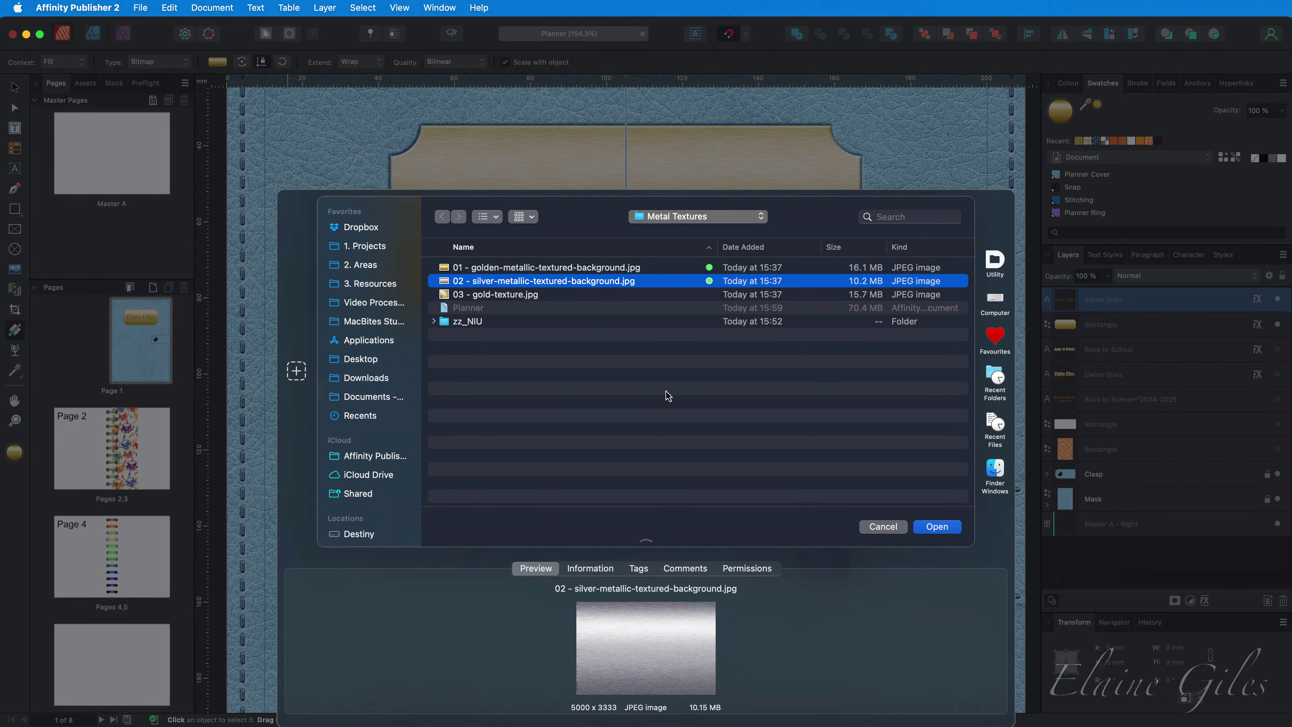
{"action": "left_click", "coordinate": [937, 527]}
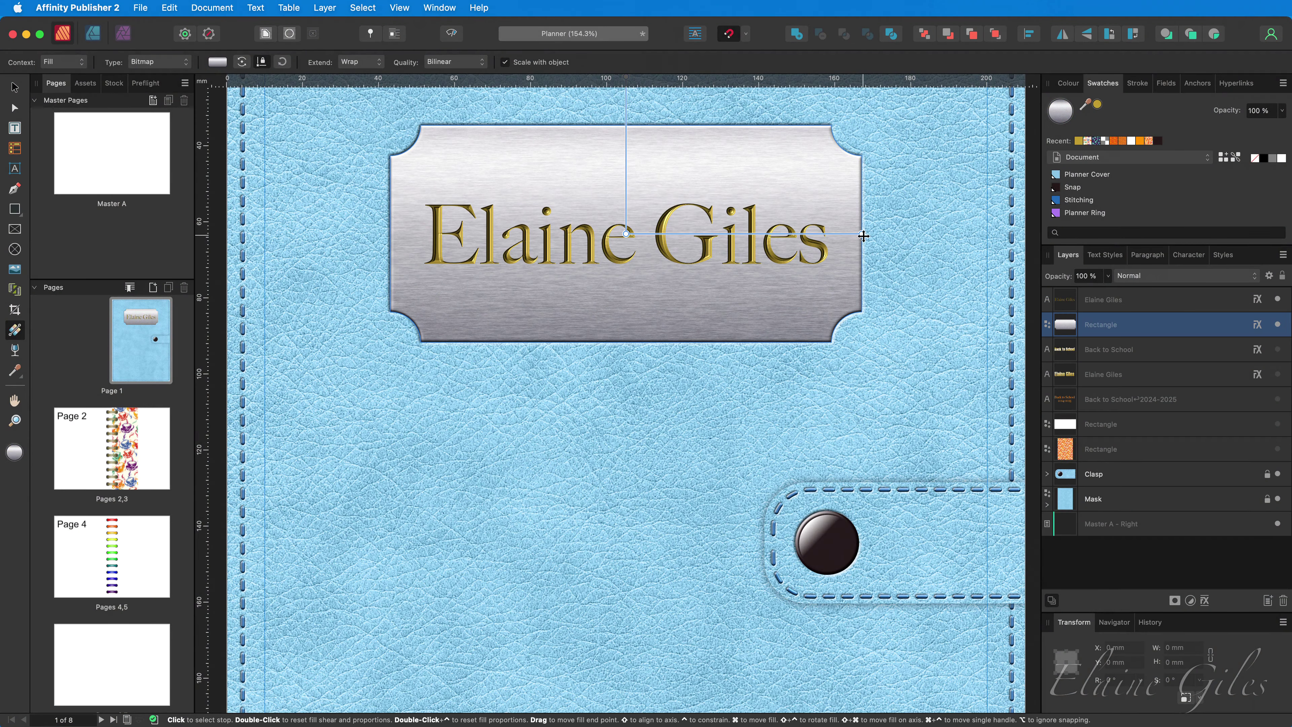
{"action": "left_click_drag", "start_coordinate": [861, 233], "coordinate": [862, 211]}
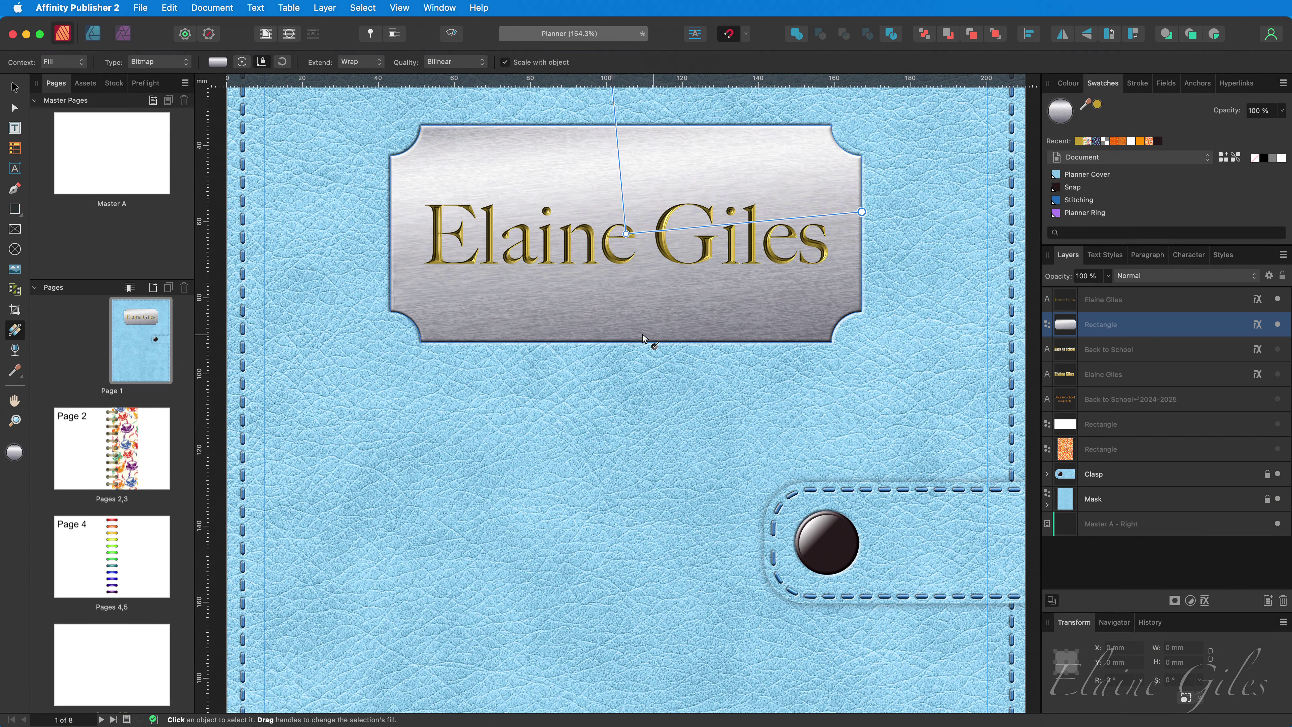
{"action": "key", "text": "v"}
{"action": "left_click", "coordinate": [592, 260]}
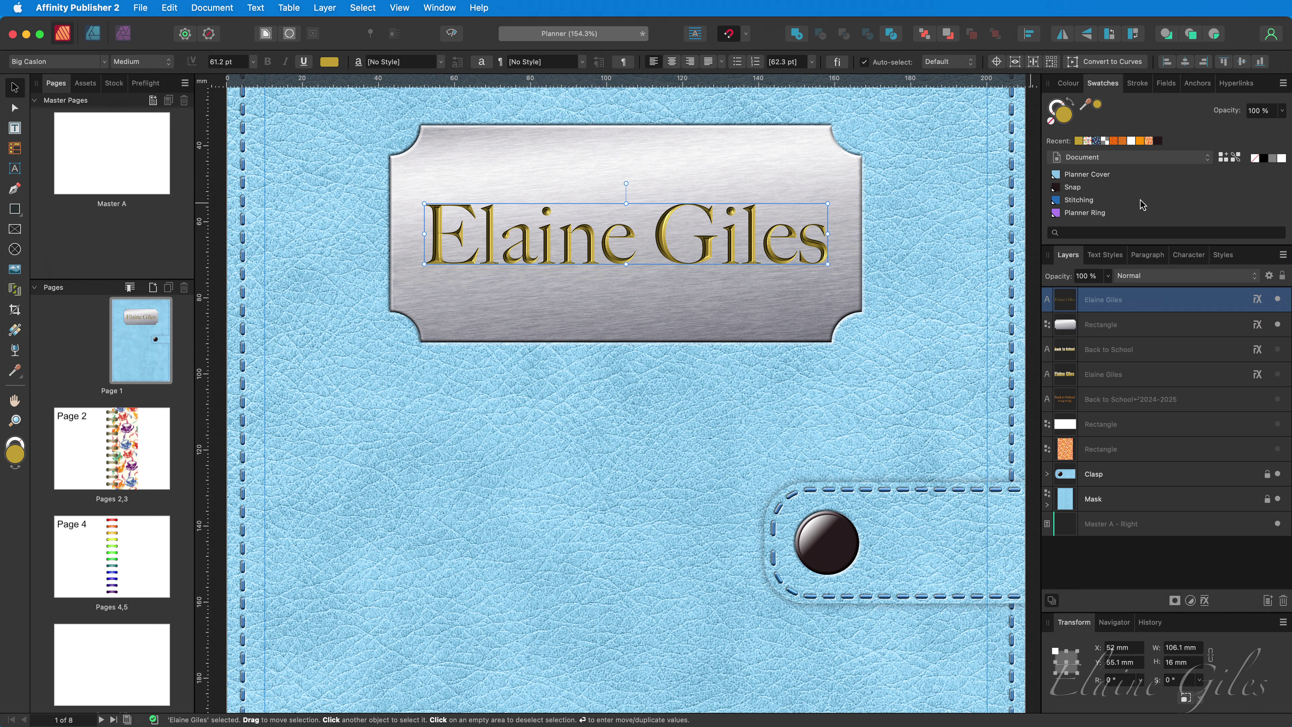
- Switch the name text's swatches to the Greys palette and fill it with Black 85%
{"action": "left_click", "coordinate": [1273, 160]}
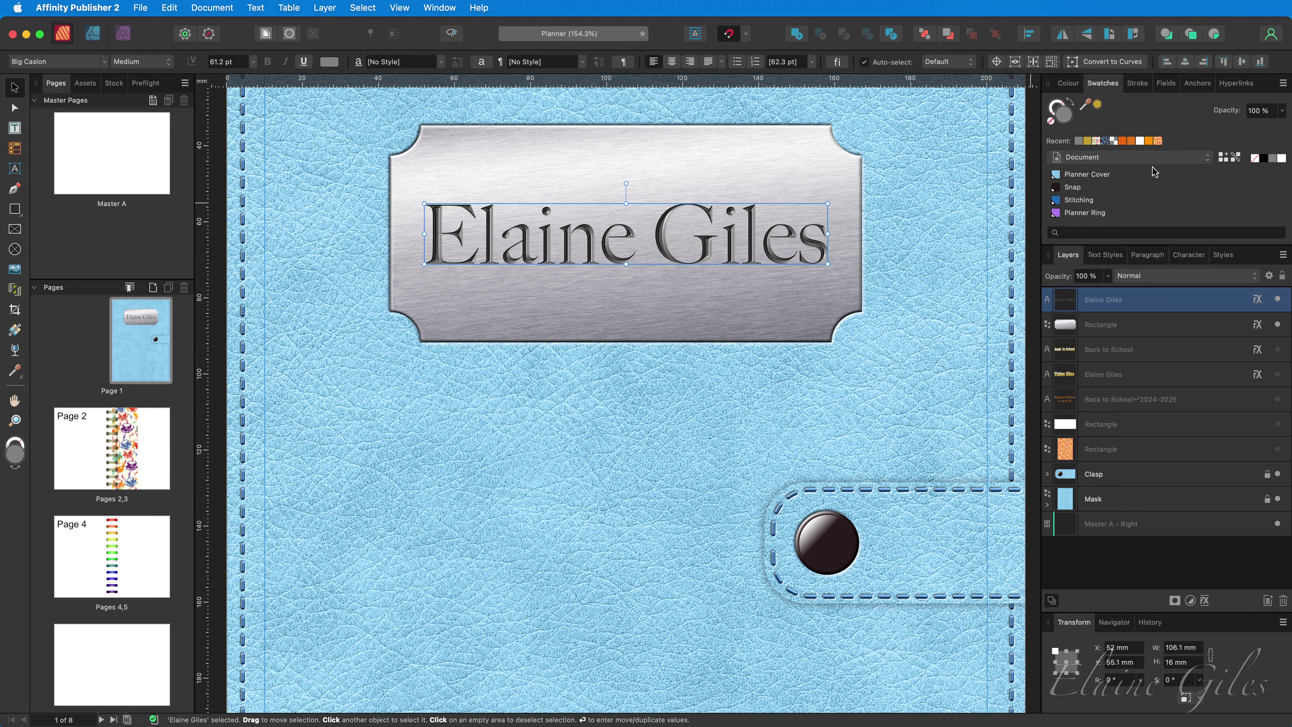
{"action": "left_click", "coordinate": [1125, 162]}
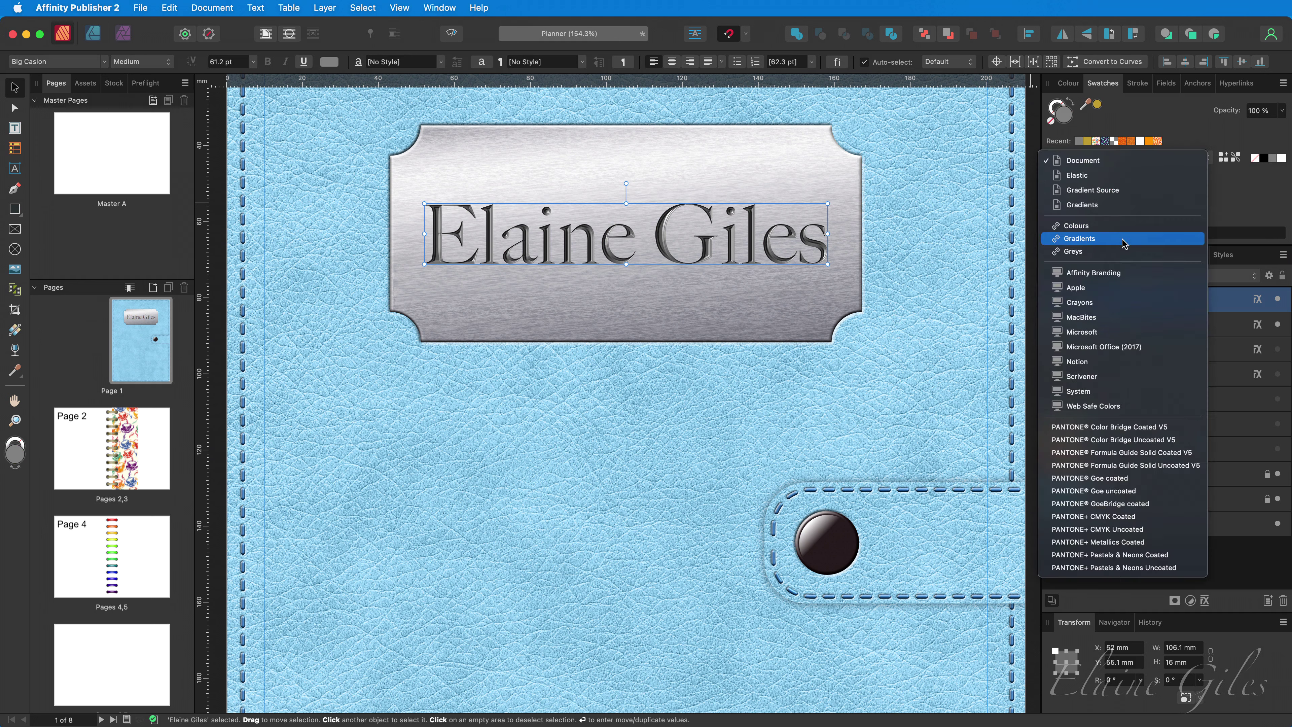
{"action": "left_click", "coordinate": [1124, 251]}
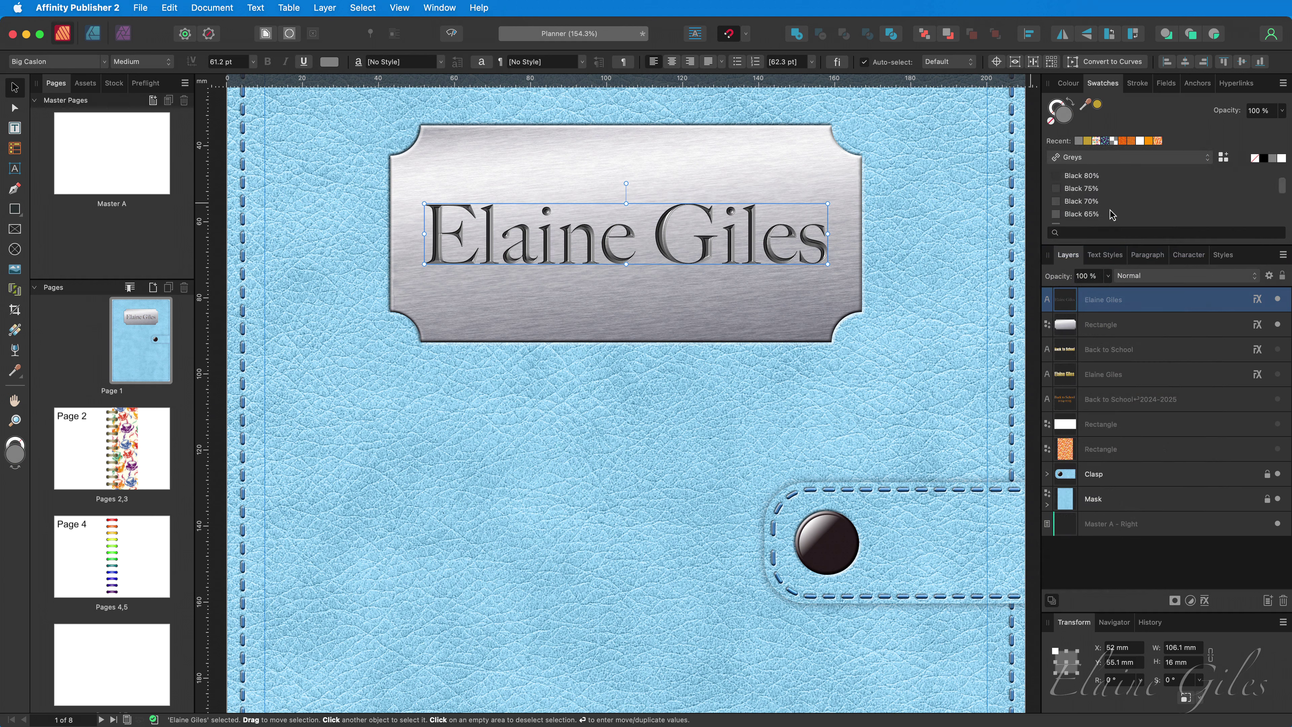
{"action": "left_click", "coordinate": [1109, 214]}
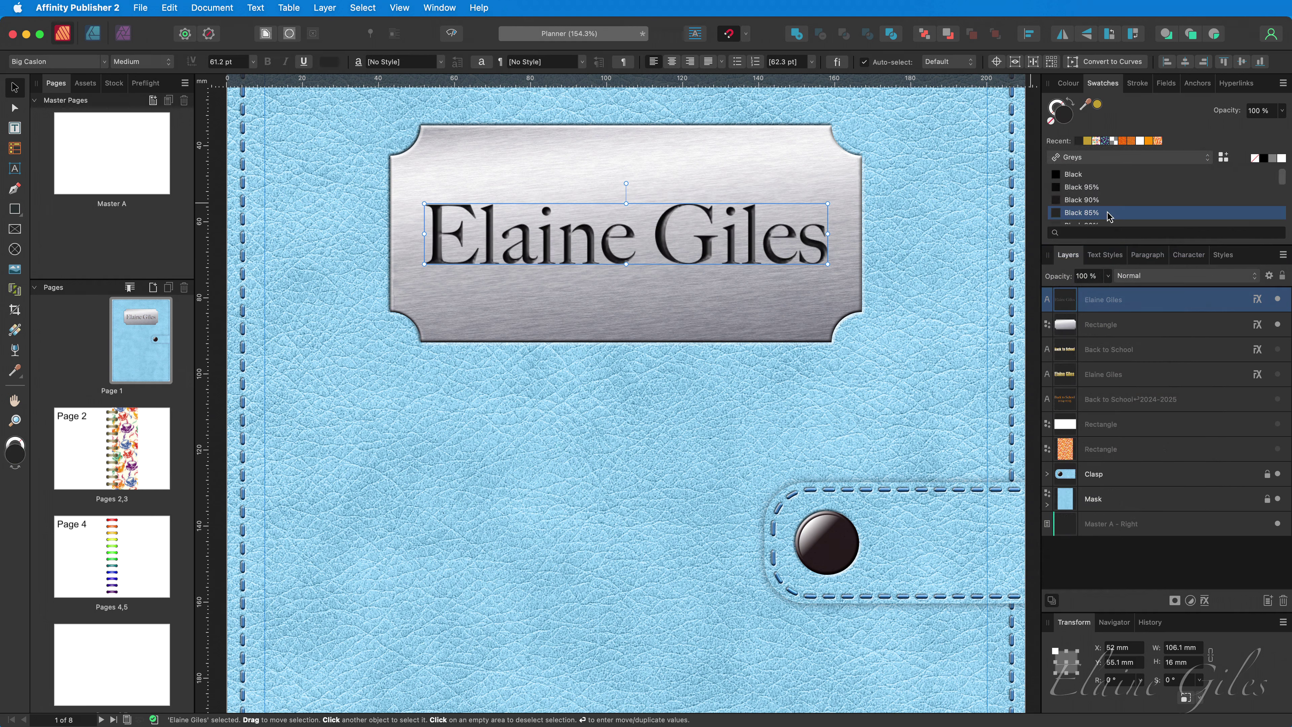
{"action": "scroll", "coordinate": [1110, 217], "scroll_direction": "down", "scroll_amount": 3}
{"action": "scroll", "coordinate": [1109, 215], "scroll_direction": "down", "scroll_amount": 5}
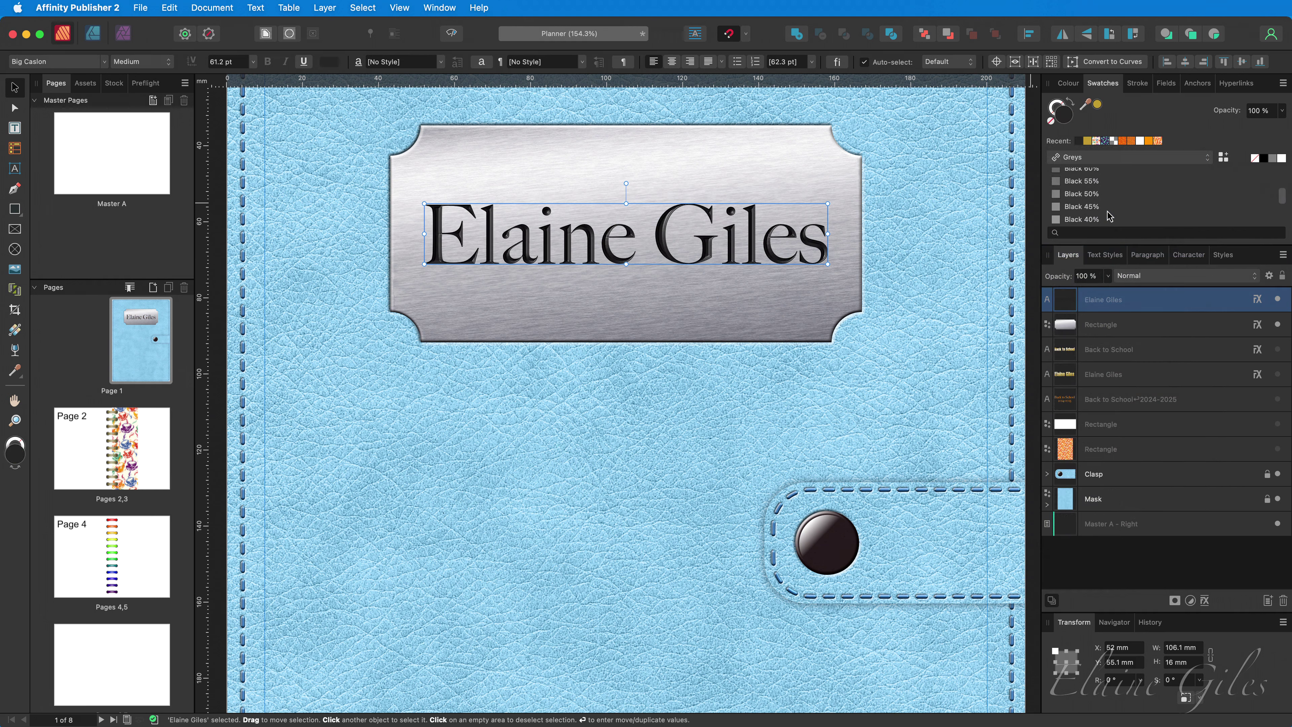
- Try greys from Black 10% to 35% on the name, settling on Black 40%
{"action": "left_click", "coordinate": [1110, 205]}
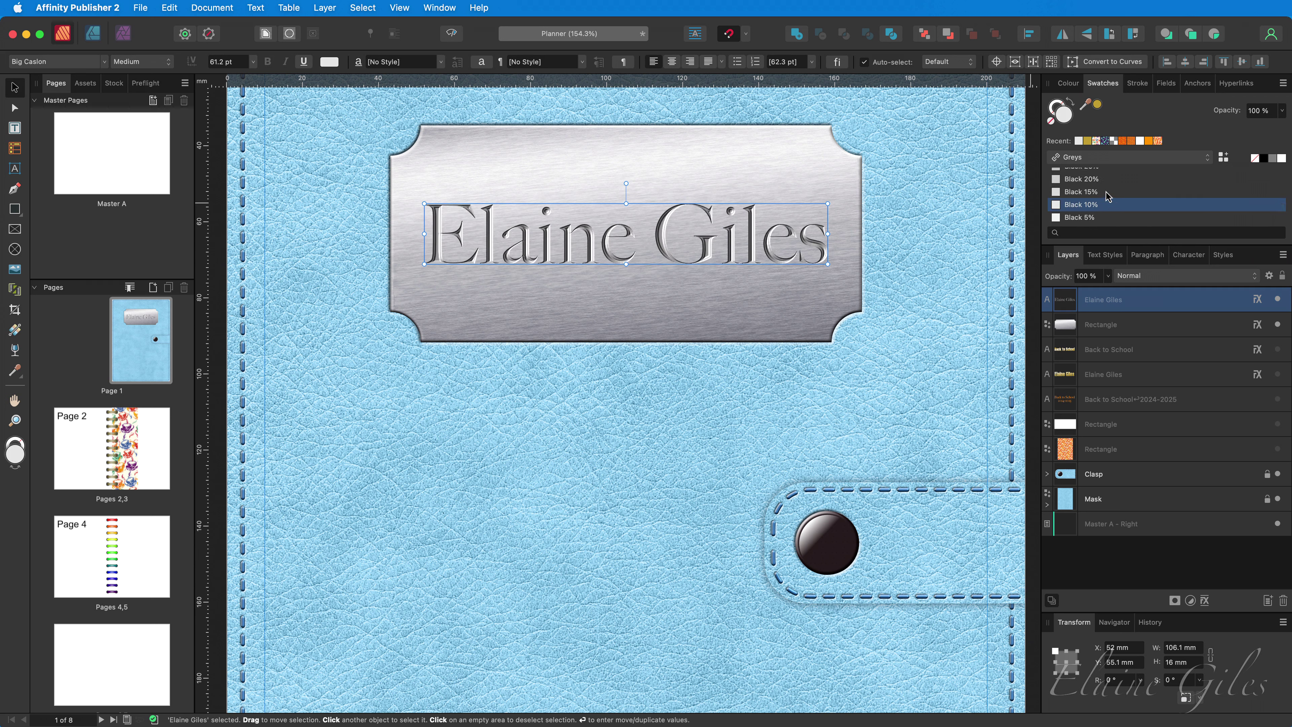
{"action": "left_click", "coordinate": [1107, 192]}
{"action": "left_click", "coordinate": [1109, 181]}
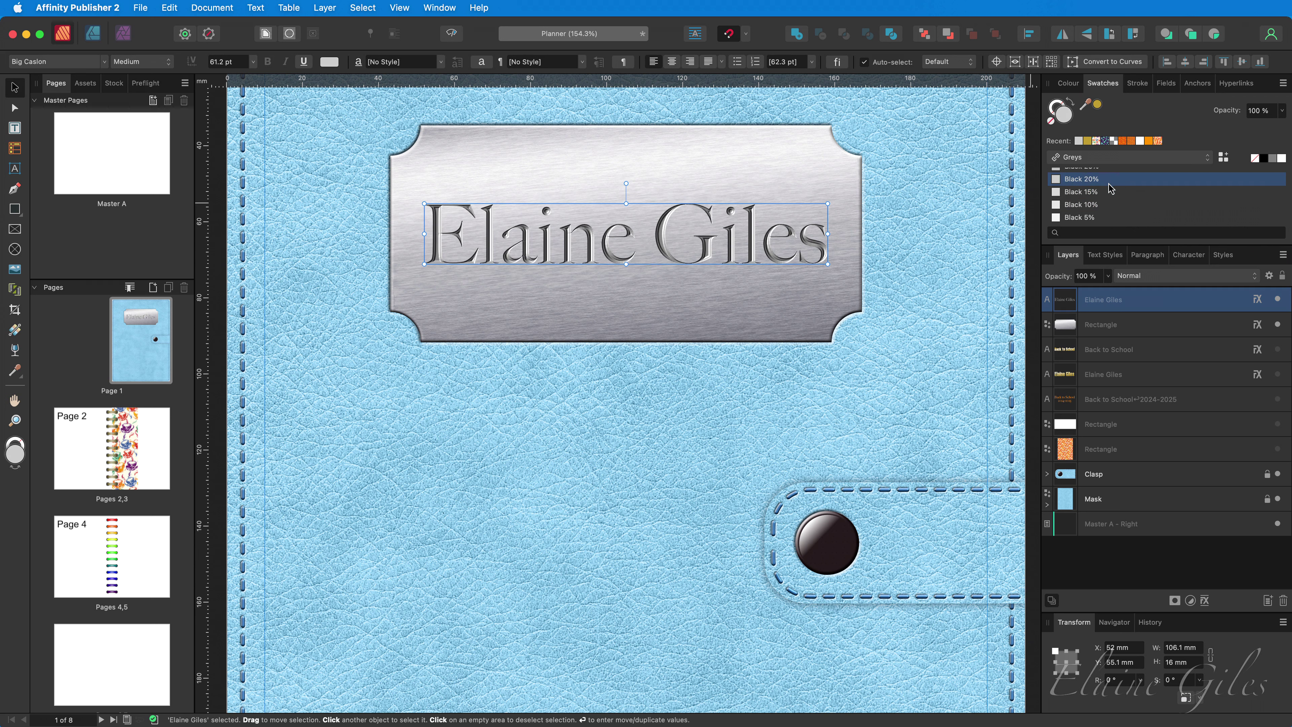
{"action": "scroll", "coordinate": [1109, 181], "scroll_direction": "up", "scroll_amount": 2}
{"action": "left_click", "coordinate": [1110, 184]}
{"action": "left_click", "coordinate": [1111, 176]}
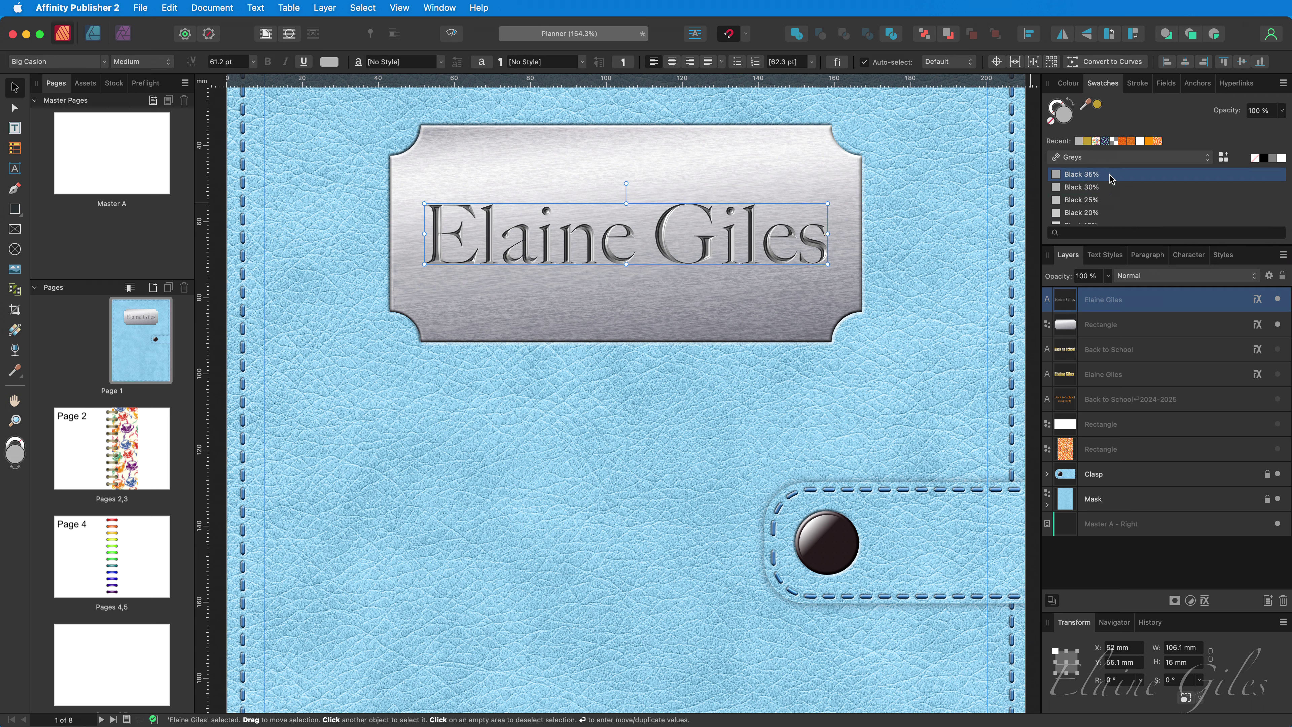
{"action": "scroll", "coordinate": [1117, 196], "scroll_direction": "up", "scroll_amount": 2}
{"action": "left_click", "coordinate": [1116, 189]}
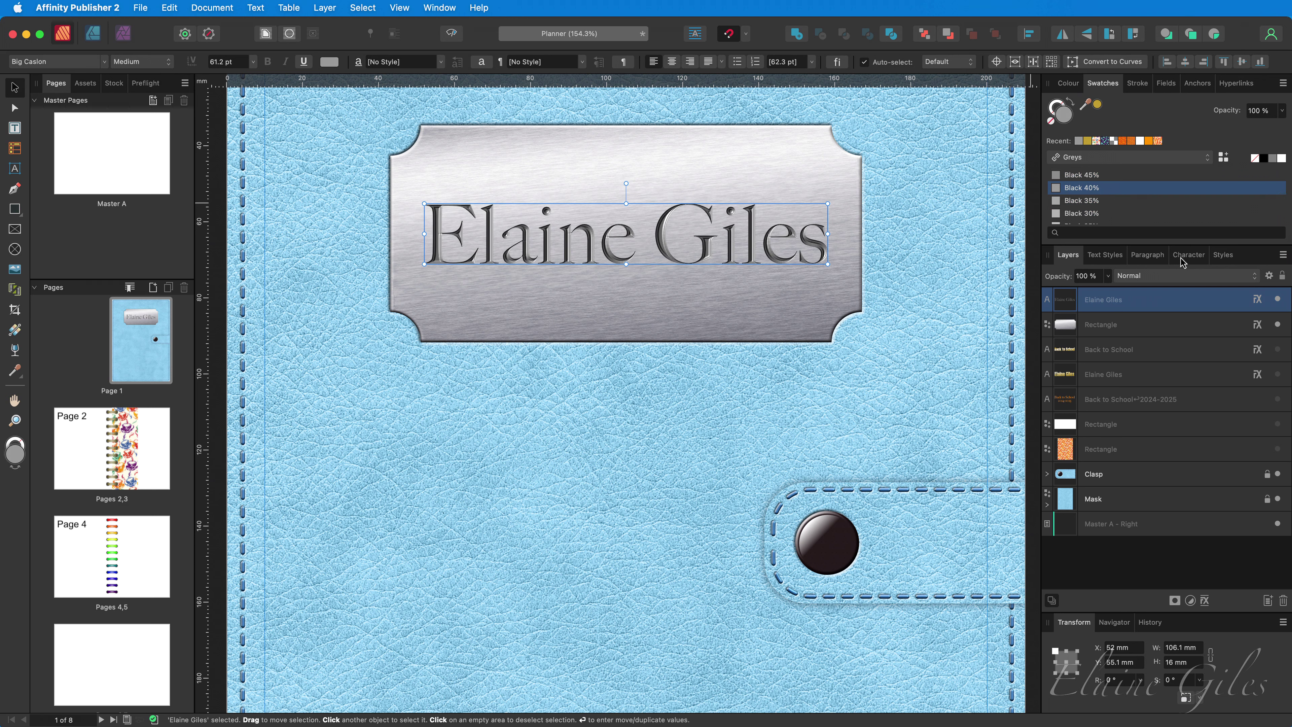
- Save the grey name text's look as a new style named 'Engraved Text - Silver'
{"action": "left_click", "coordinate": [1223, 256]}
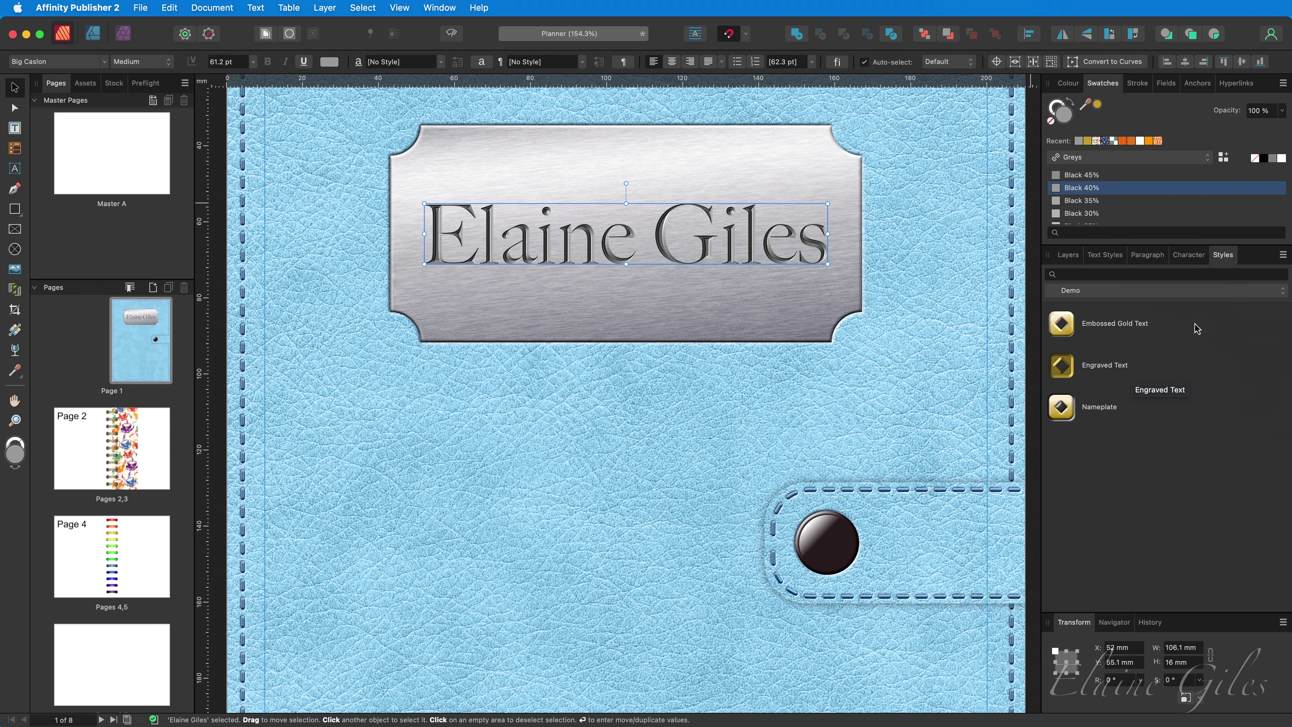
{"action": "left_click", "coordinate": [1283, 255]}
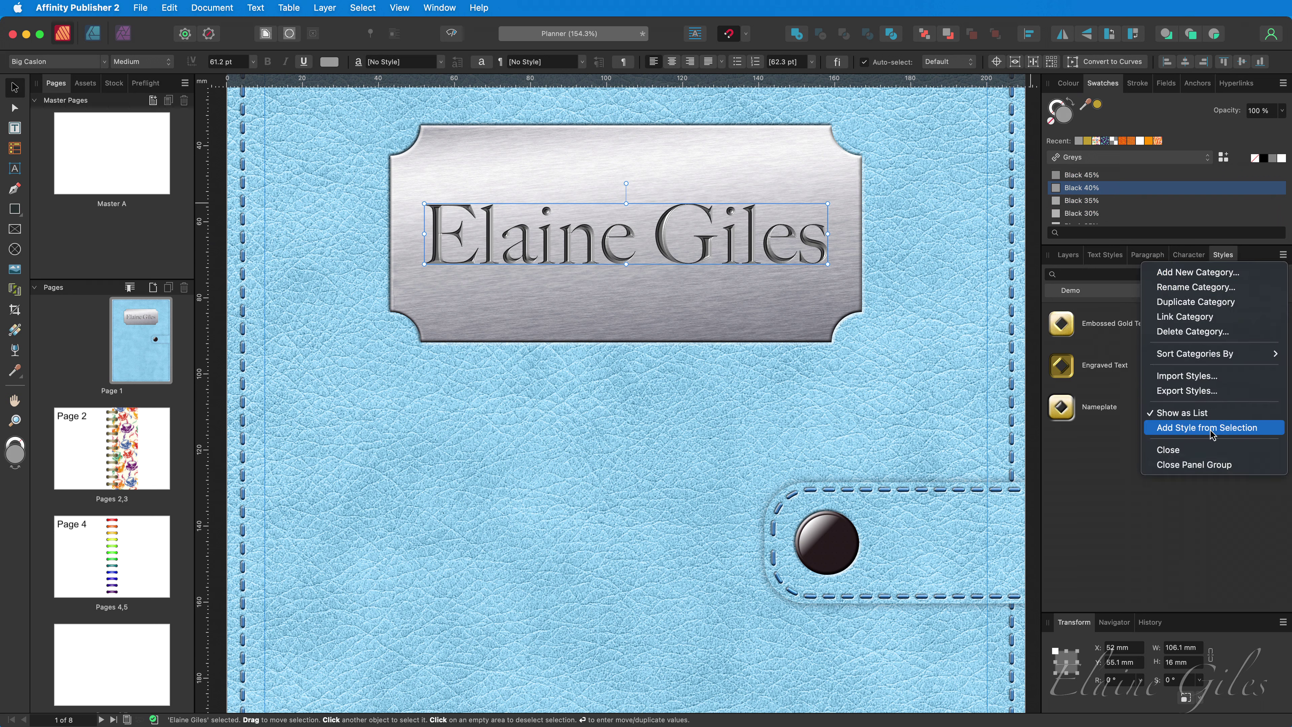
{"action": "left_click", "coordinate": [1192, 428]}
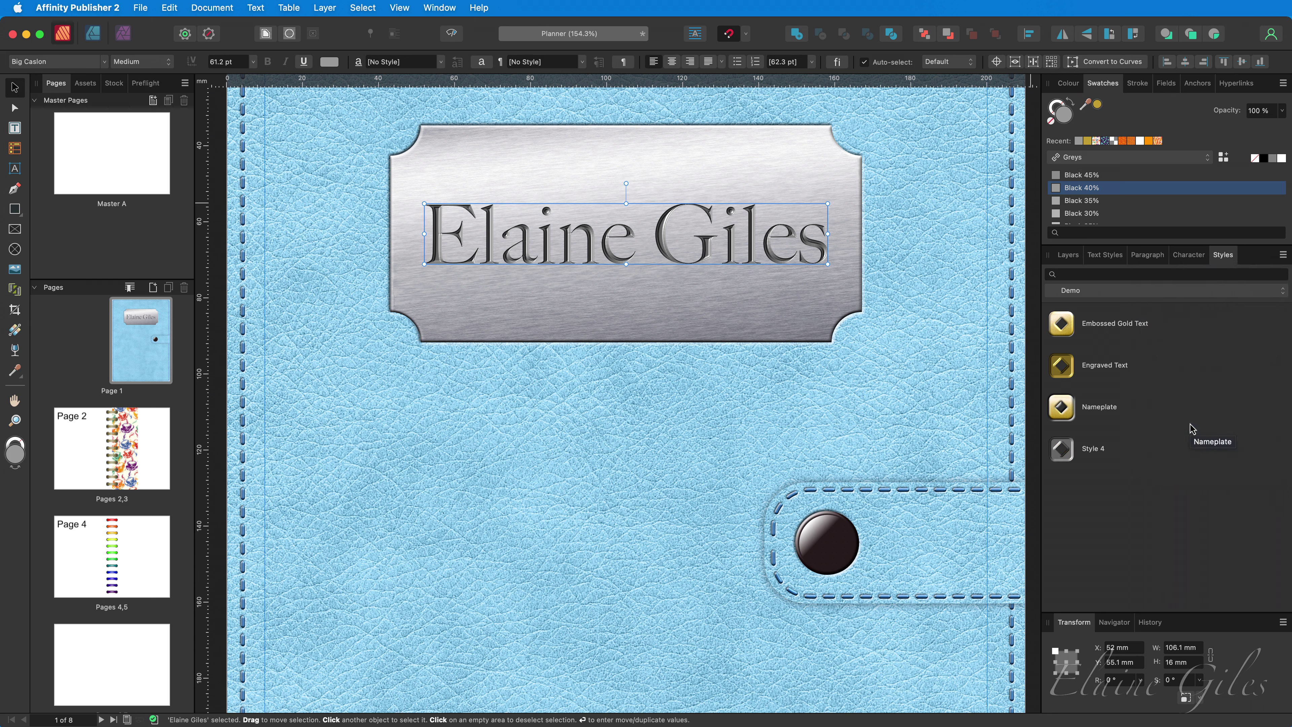
{"action": "right_click", "coordinate": [1103, 453]}
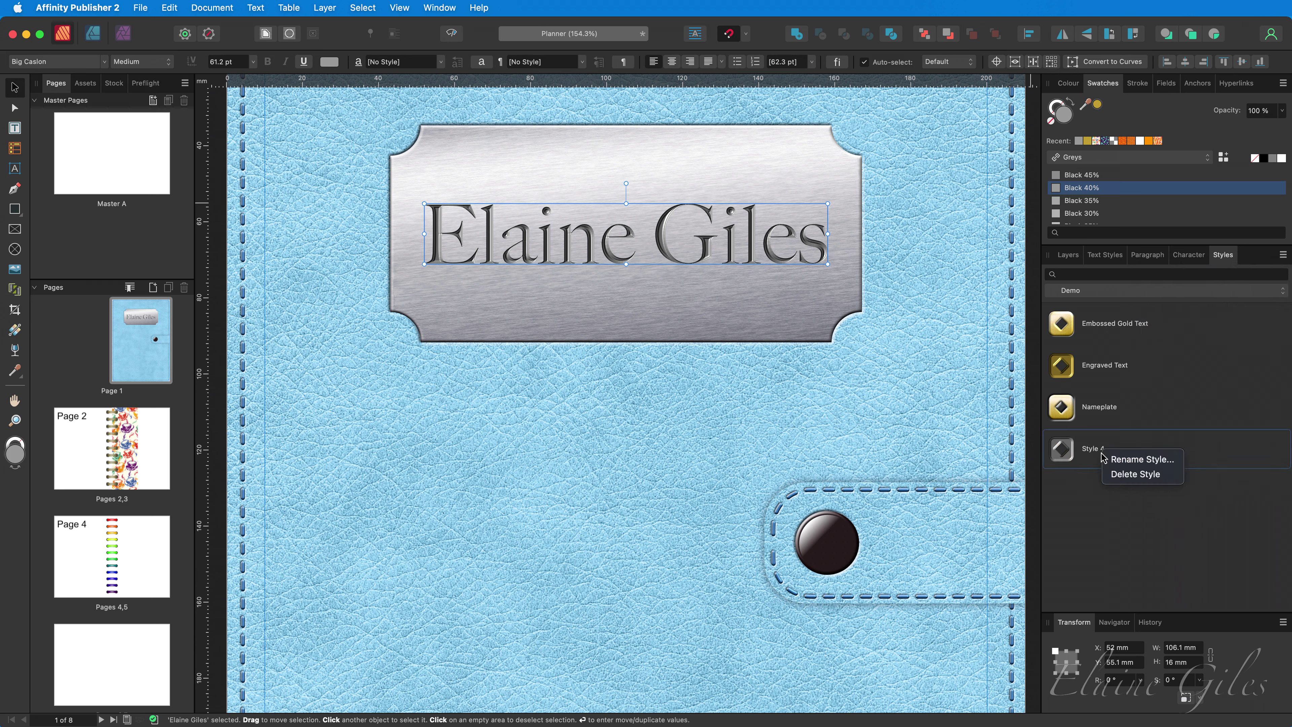
{"action": "left_click", "coordinate": [1129, 460]}
{"action": "type", "text": "Engraved Text - Silver"}
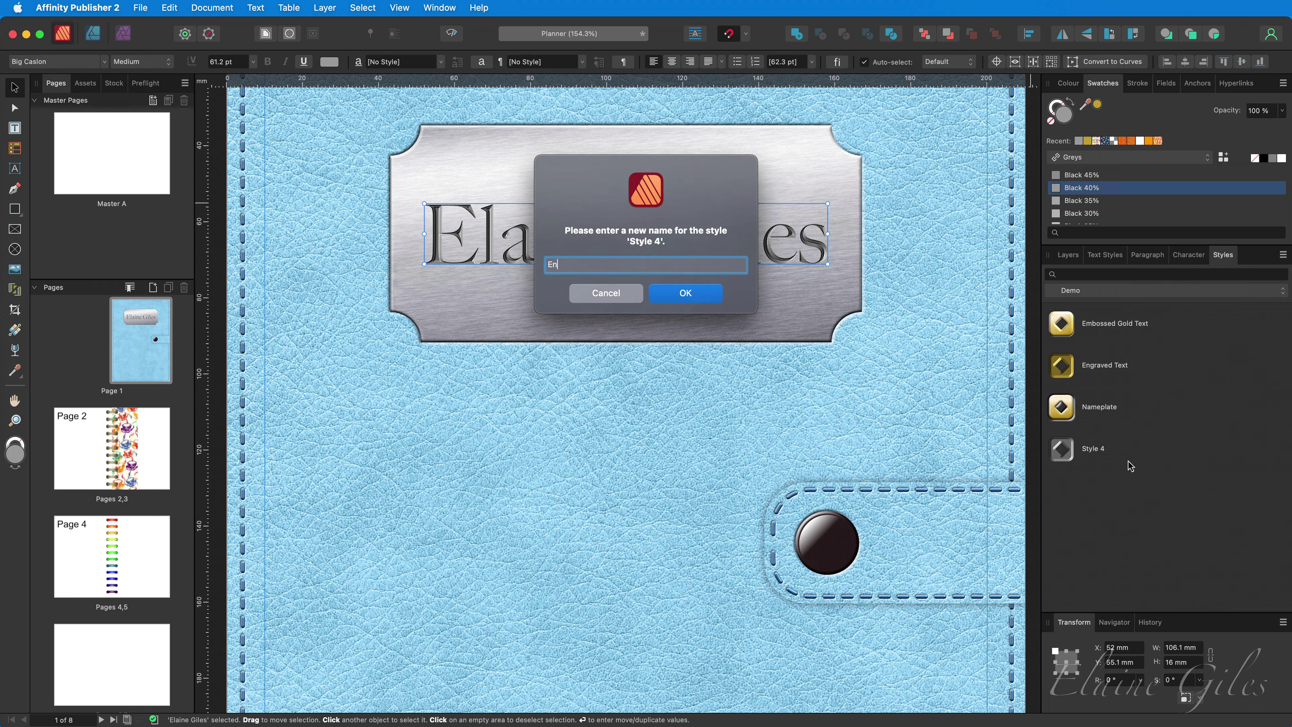
{"action": "key", "text": "Return"}
- Save the silver nameplate's look as a new style named 'Nameplate - Silver'
{"action": "left_click", "coordinate": [781, 340]}
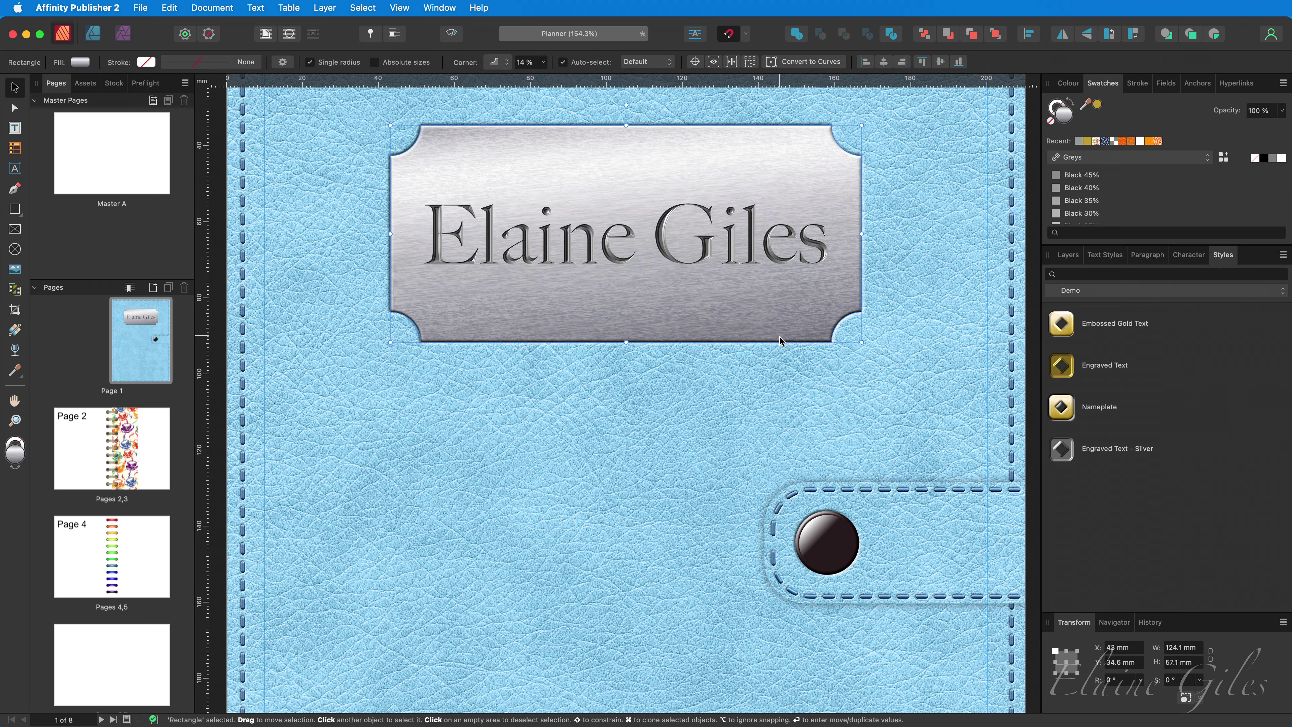
{"action": "left_click", "coordinate": [1284, 254]}
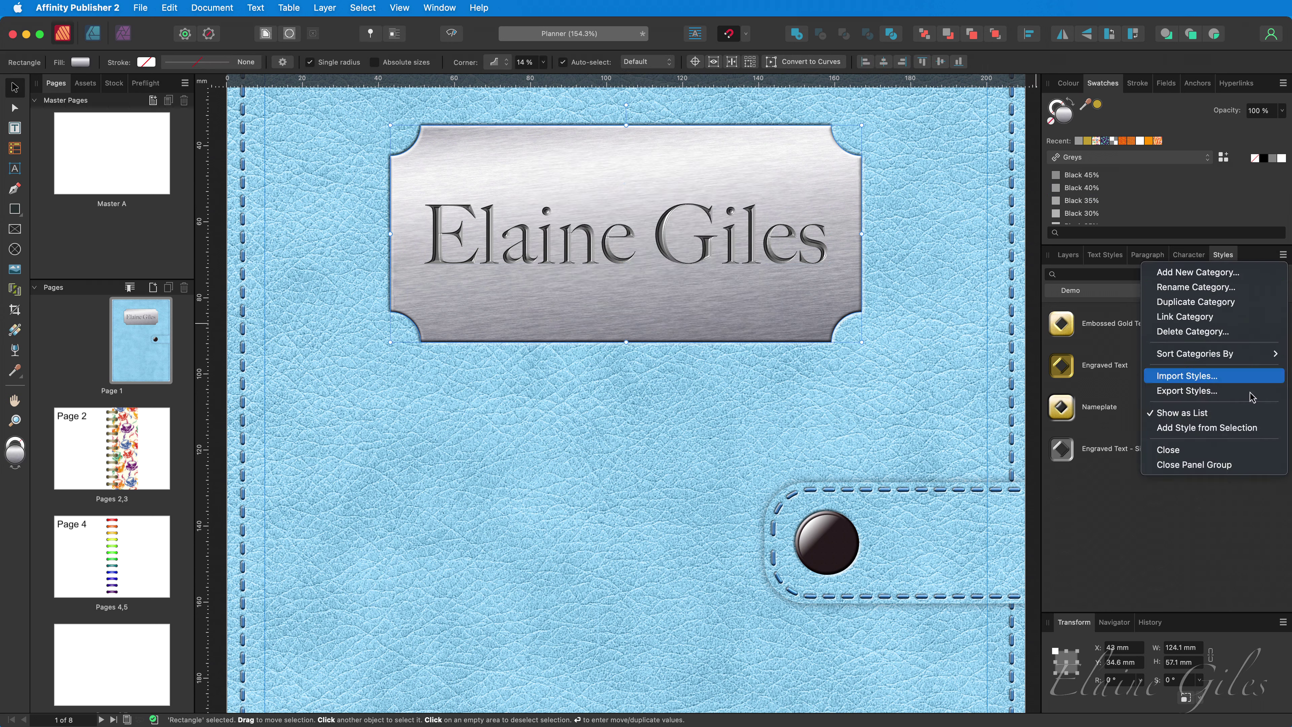
{"action": "left_click", "coordinate": [1237, 429]}
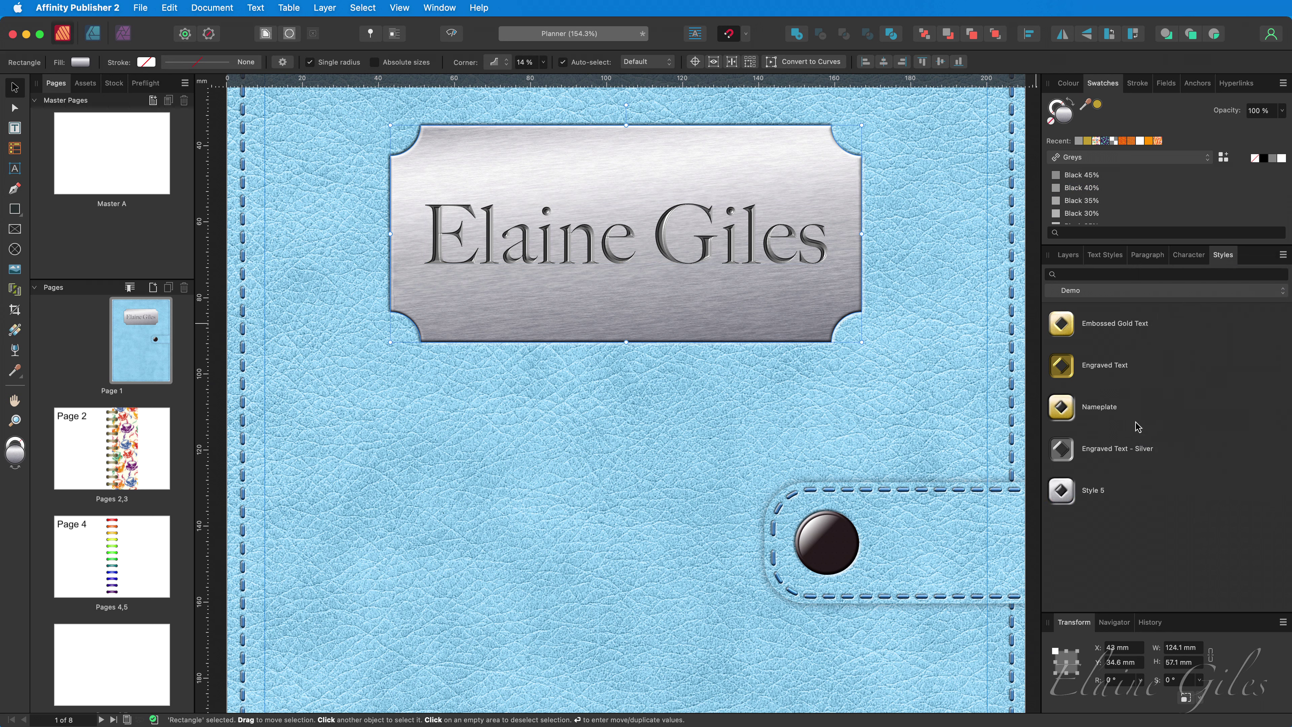
{"action": "right_click", "coordinate": [1099, 492]}
{"action": "left_click", "coordinate": [1115, 496]}
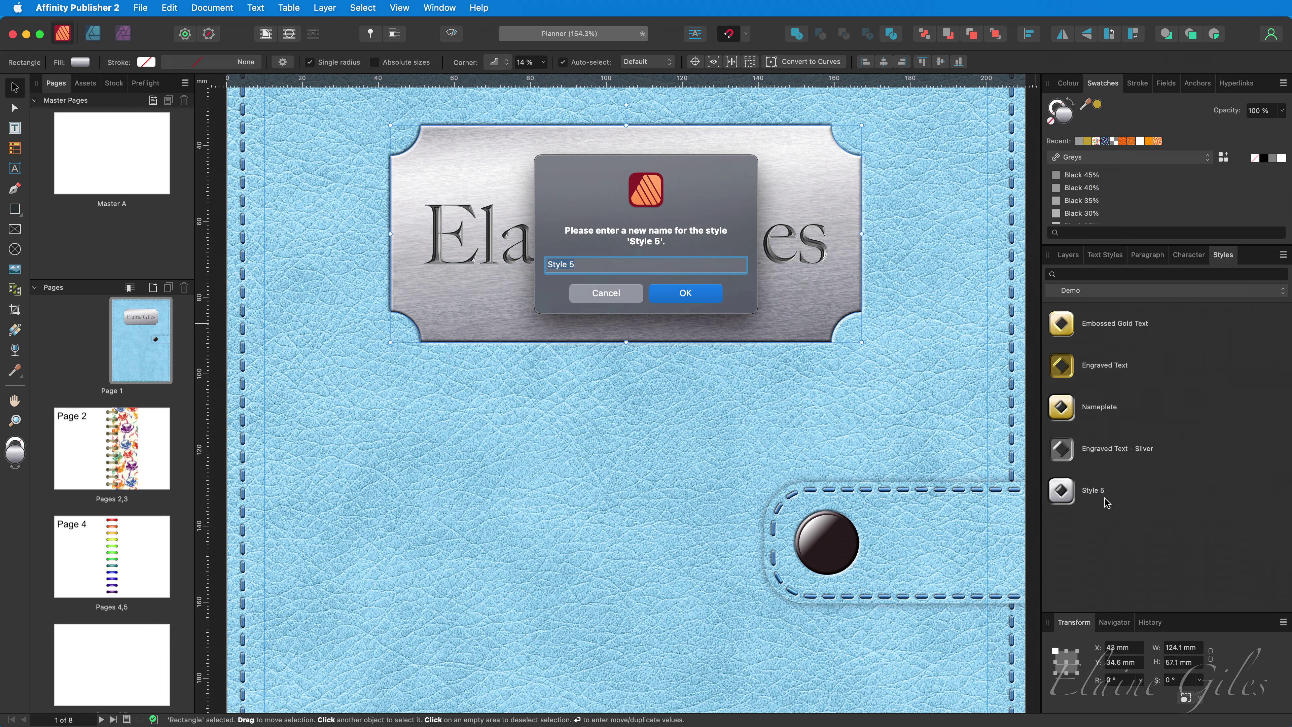
{"action": "type", "text": "Nameplate - Silver"}
{"action": "key", "text": "Return"}
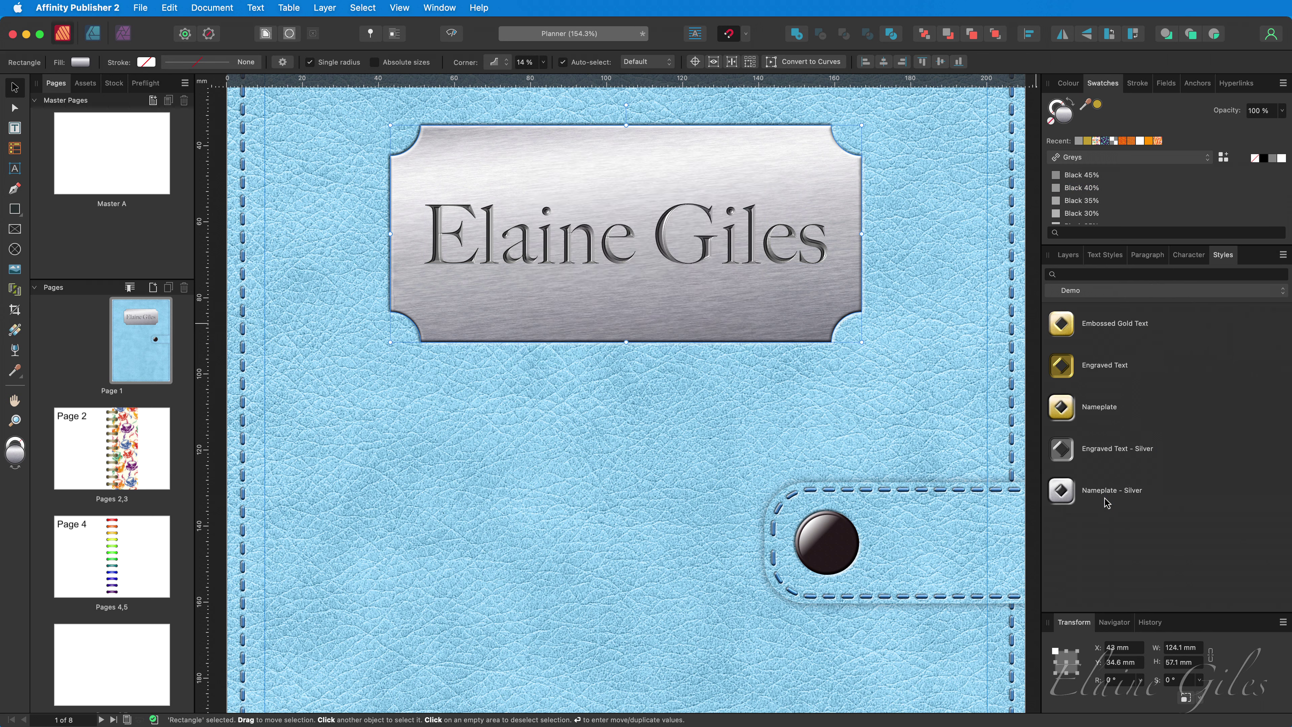